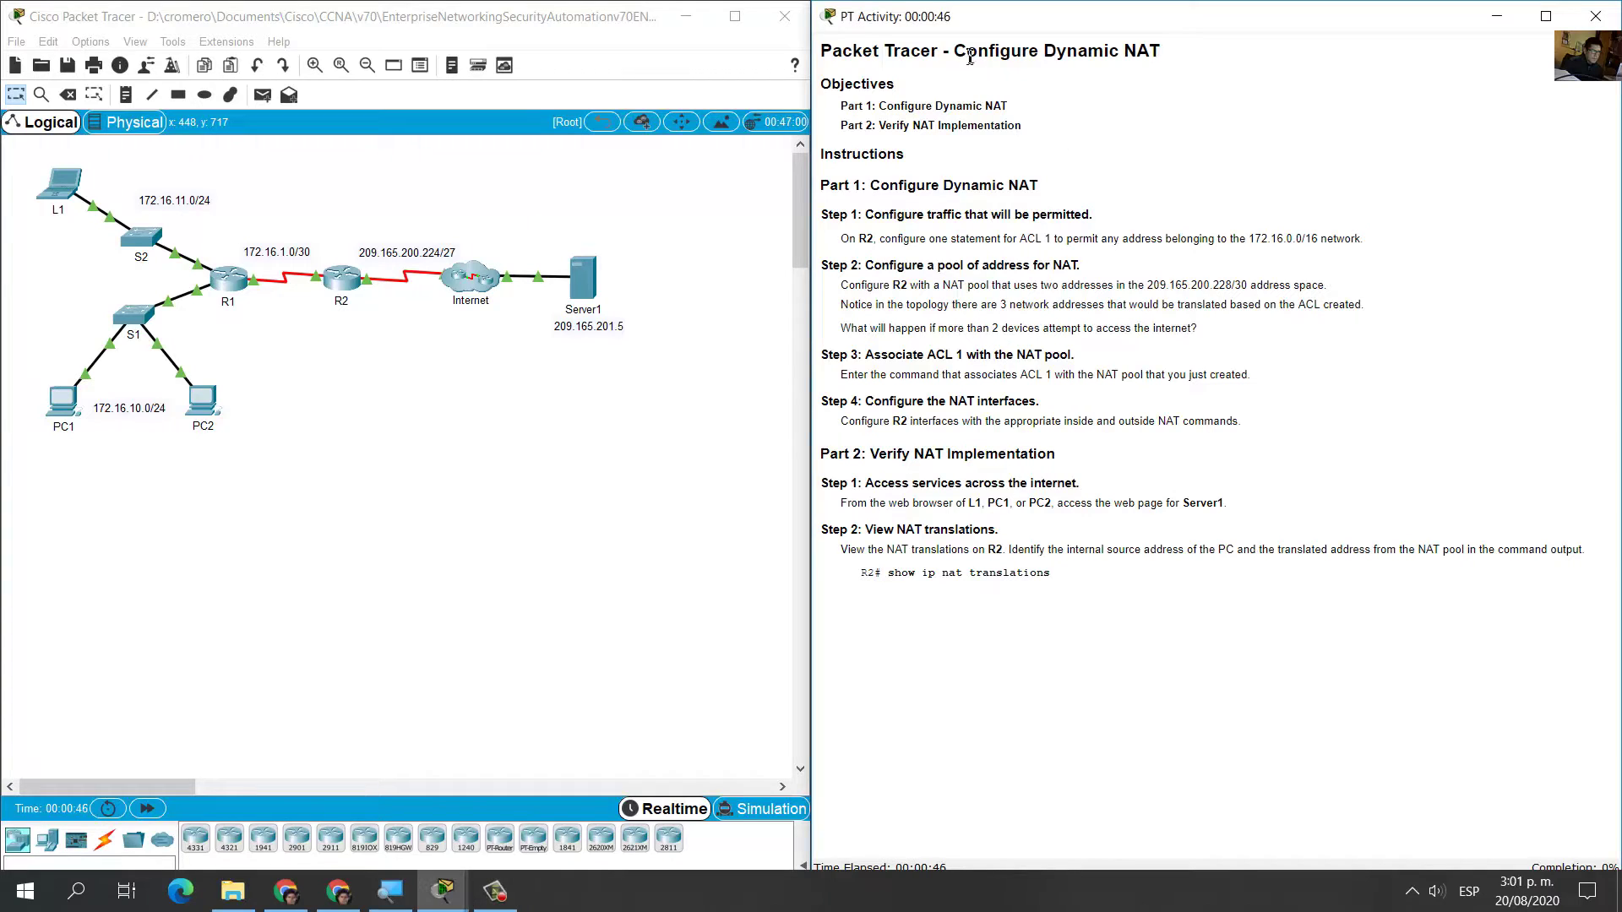
Step: Walk through the activity title, the Part 1 heading and the Step 1 heading
{"action": "left_click_drag", "start_coordinate": [980, 52], "coordinate": [1172, 55]}
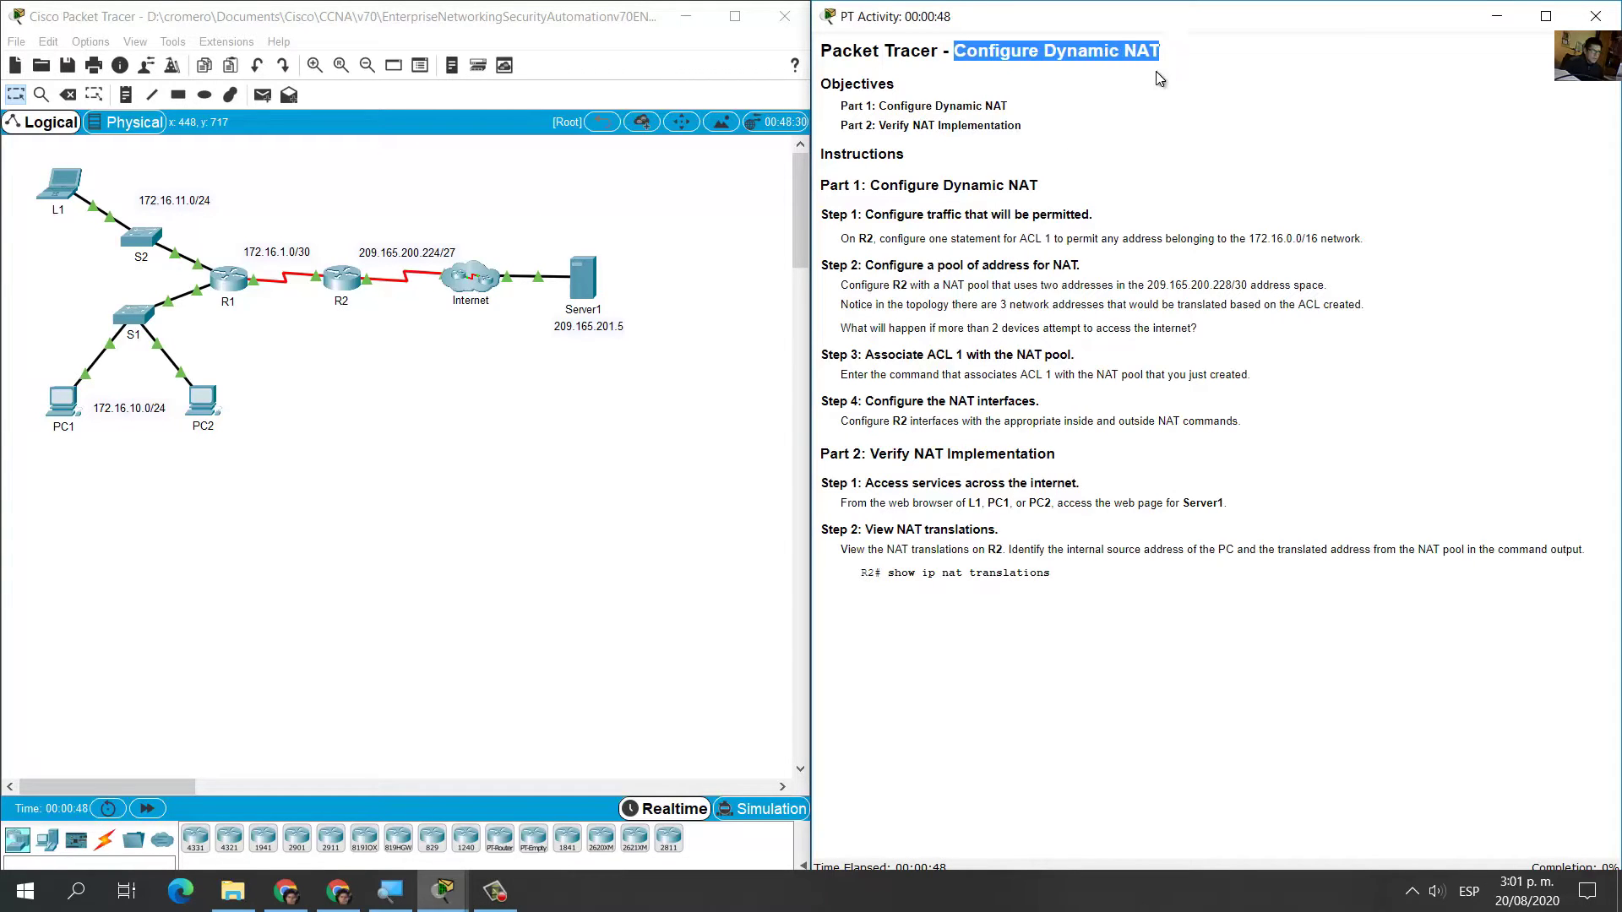
{"action": "left_click", "coordinate": [1116, 108]}
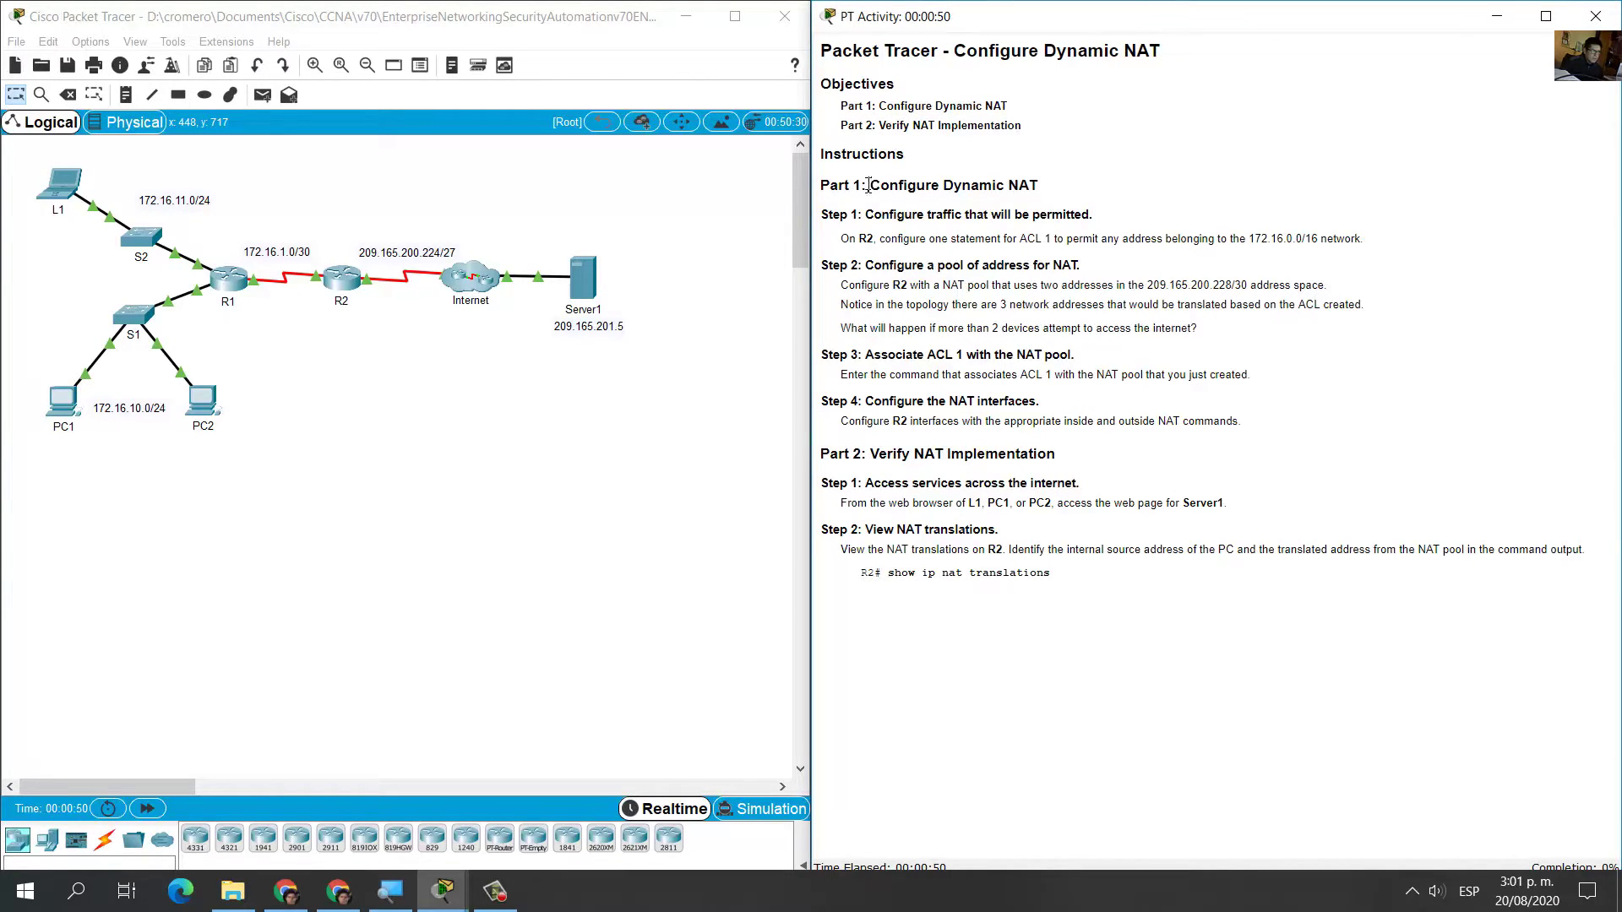
{"action": "left_click_drag", "start_coordinate": [856, 186], "coordinate": [1056, 187]}
{"action": "left_click", "coordinate": [1072, 186]}
{"action": "left_click_drag", "start_coordinate": [866, 213], "coordinate": [1100, 218]}
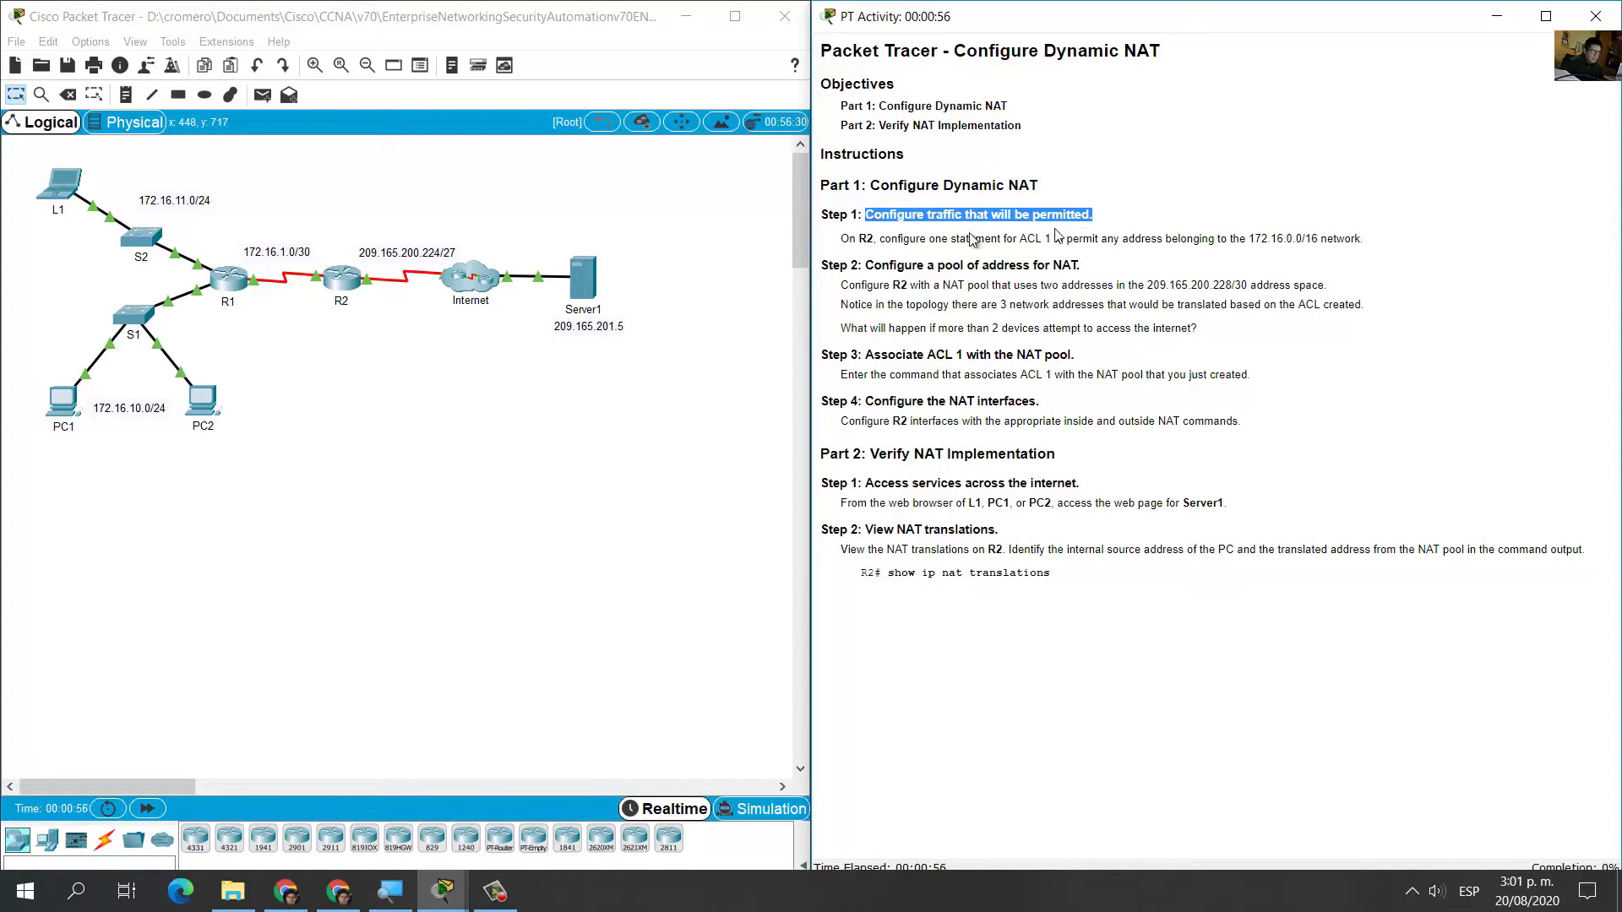
{"action": "left_click", "coordinate": [935, 279]}
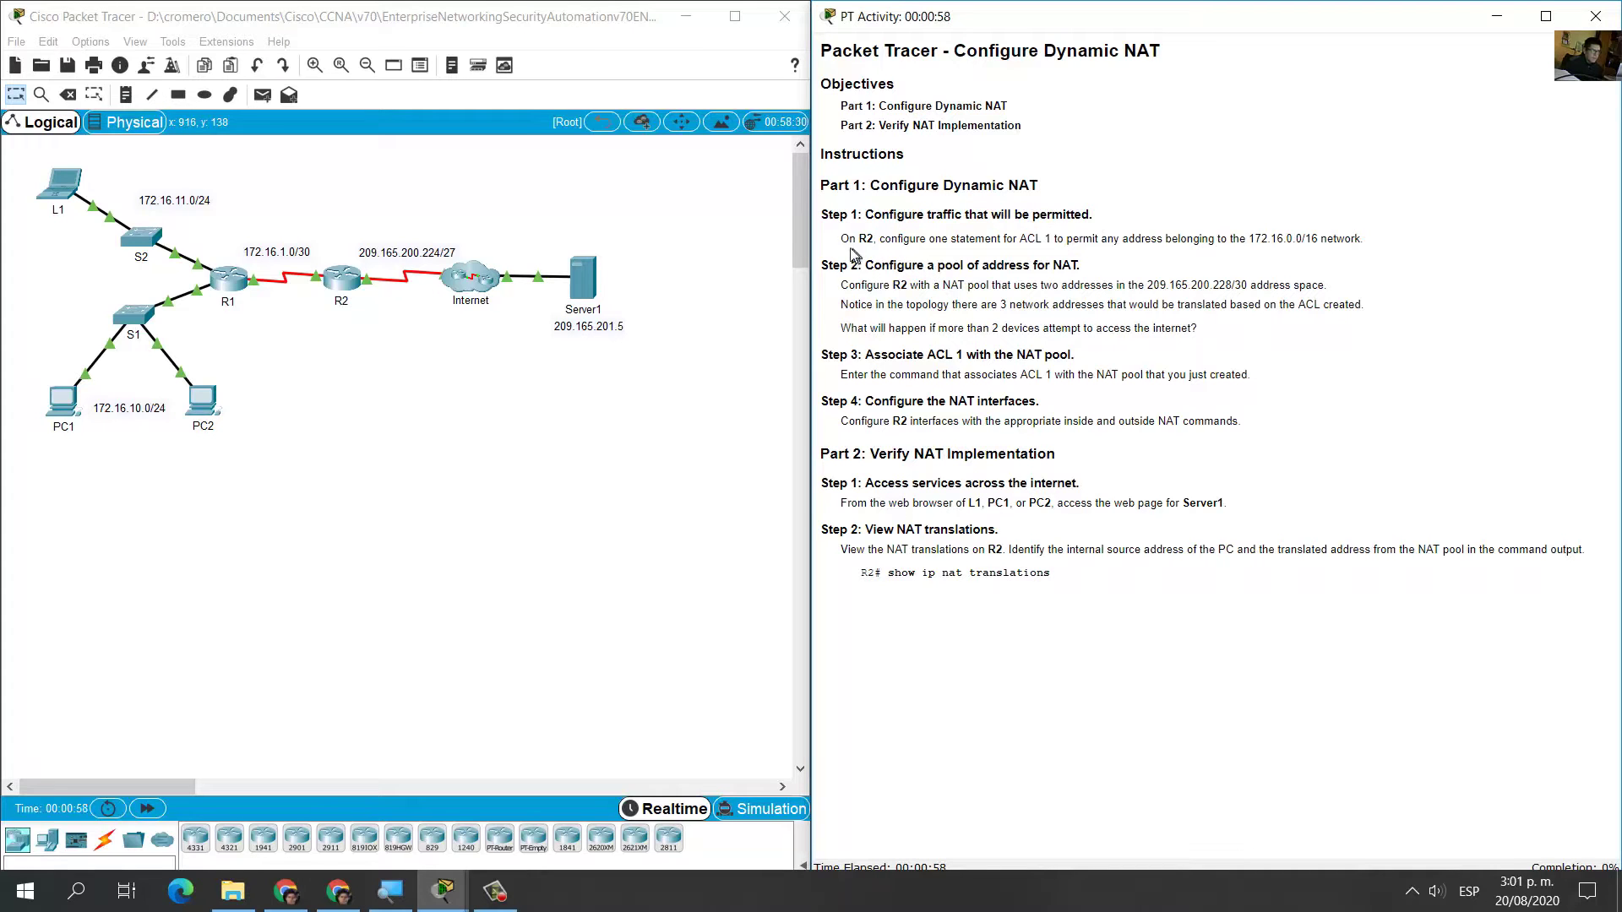
{"action": "left_click_drag", "start_coordinate": [842, 238], "coordinate": [885, 239]}
Step: Relate the Step 1 instruction to R2 and the LAN devices in the topology
{"action": "left_click_drag", "start_coordinate": [373, 187], "coordinate": [309, 360]}
{"action": "left_click", "coordinate": [1045, 263]}
{"action": "left_click_drag", "start_coordinate": [892, 239], "coordinate": [1378, 246]}
{"action": "left_click", "coordinate": [258, 200]}
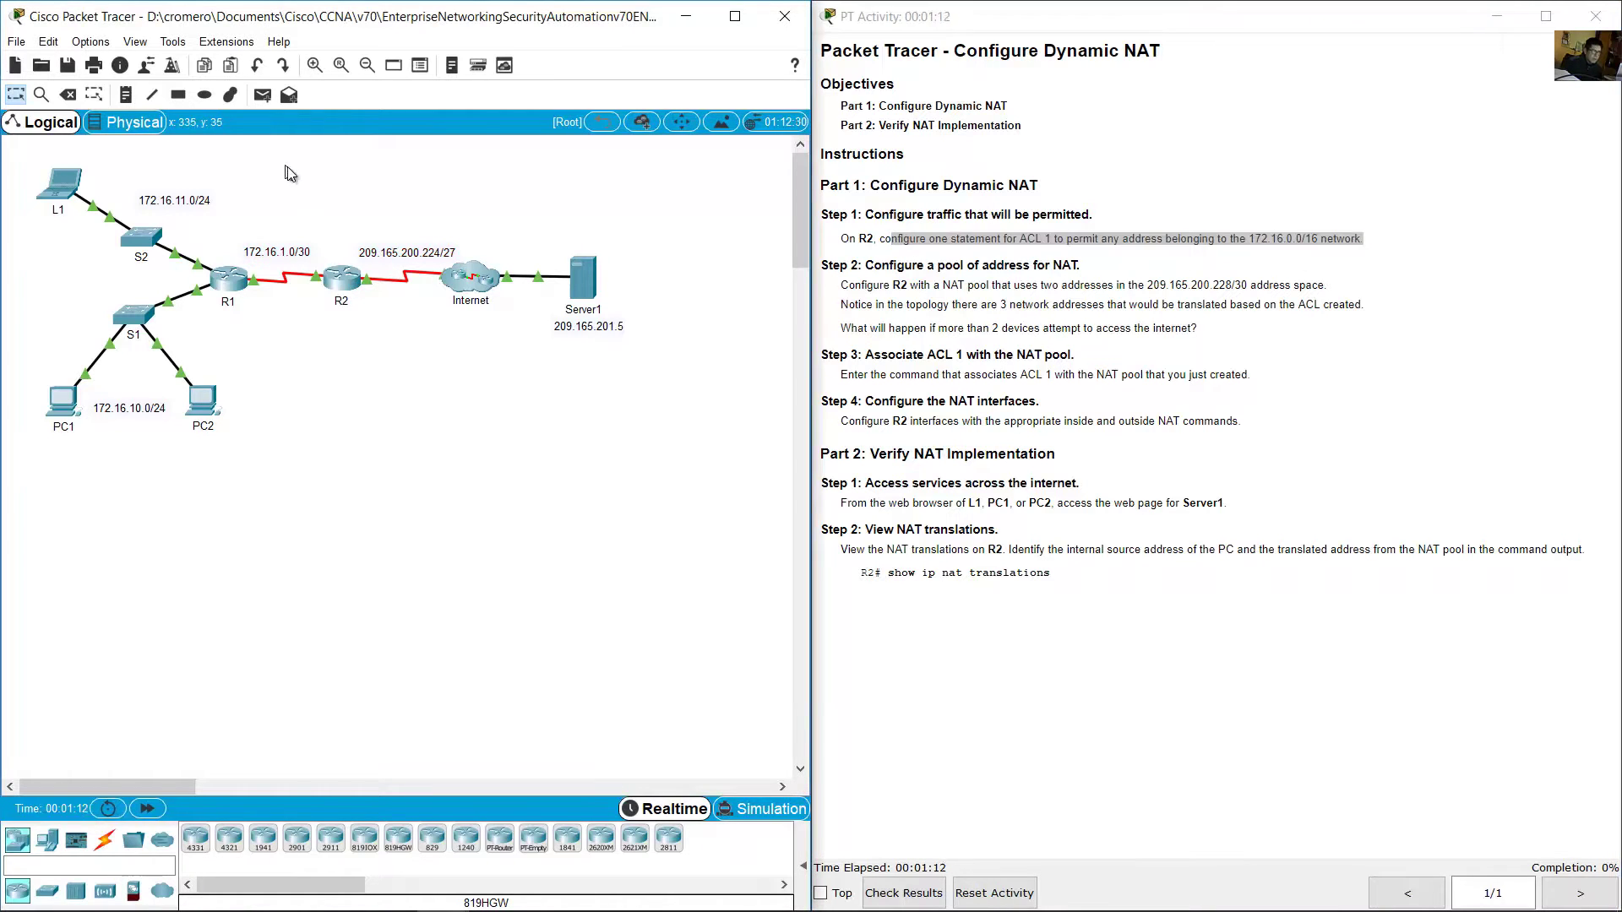
{"action": "left_click_drag", "start_coordinate": [321, 159], "coordinate": [49, 479]}
{"action": "left_click", "coordinate": [1188, 259]}
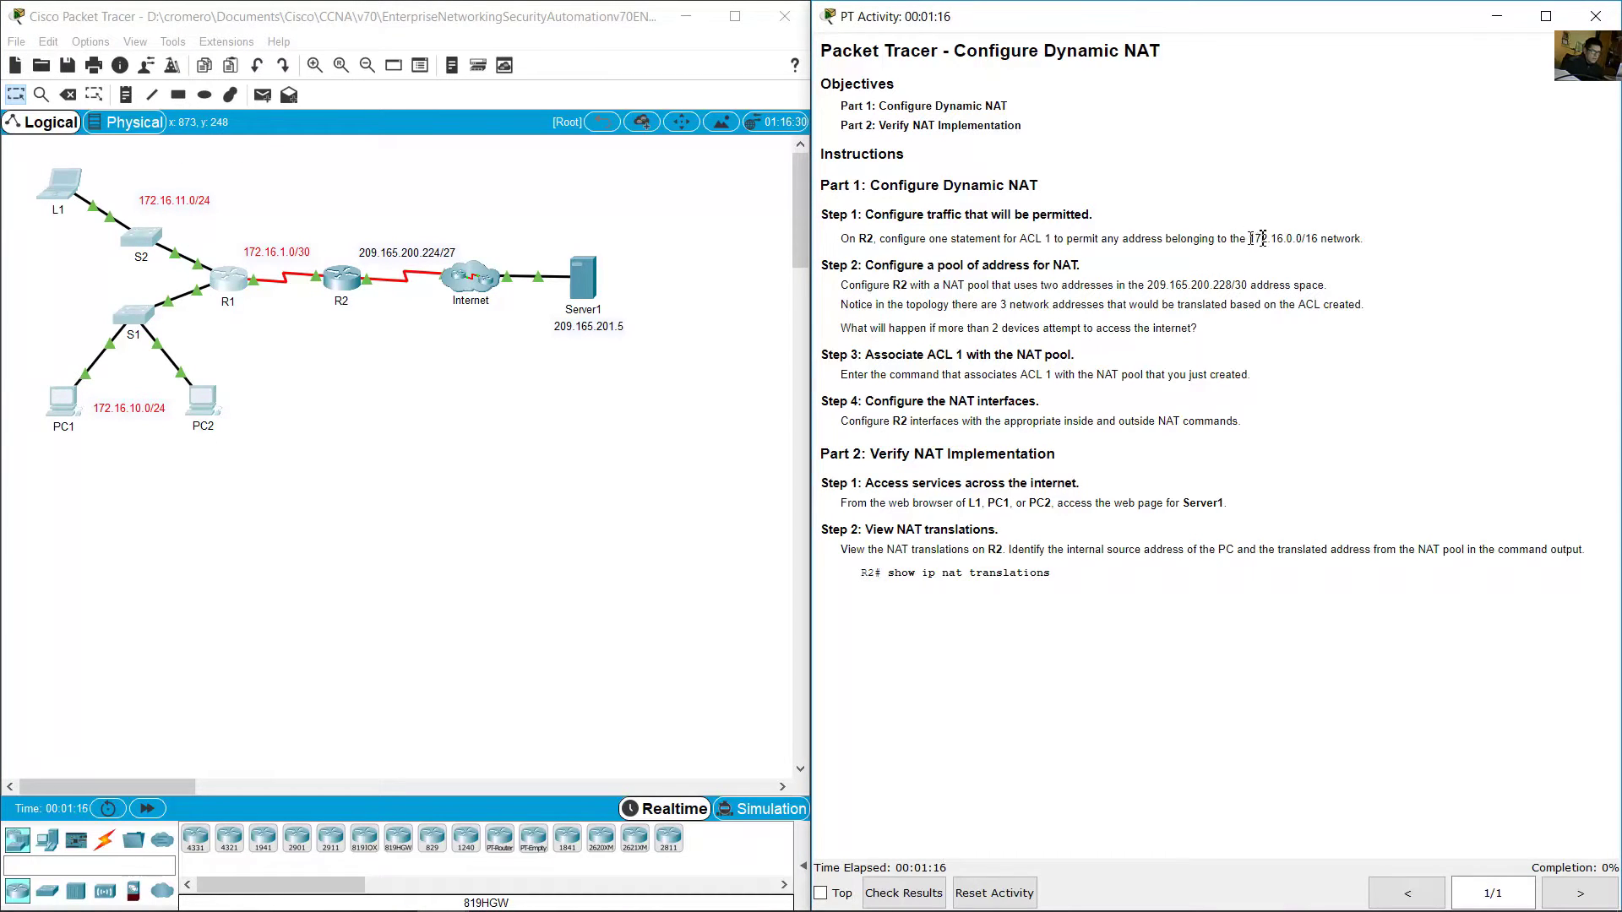
{"action": "left_click_drag", "start_coordinate": [1263, 239], "coordinate": [1321, 239]}
Step: Point out the devices inside the 172.16.0.0/16 network in the topology
{"action": "left_click", "coordinate": [344, 184]}
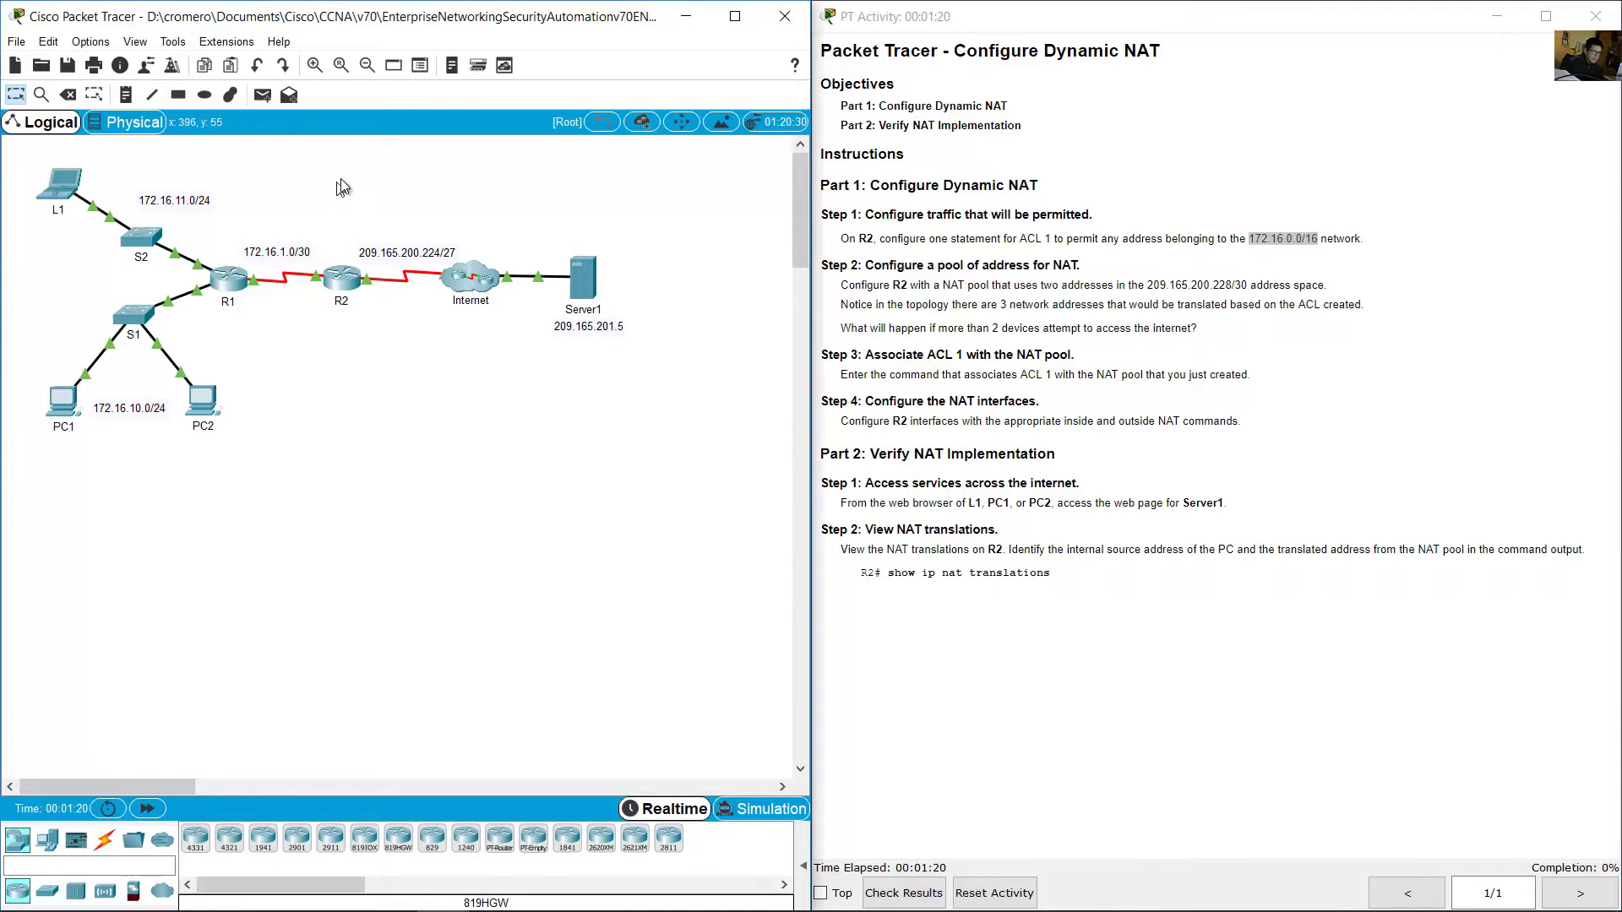
{"action": "left_click_drag", "start_coordinate": [340, 174], "coordinate": [44, 427]}
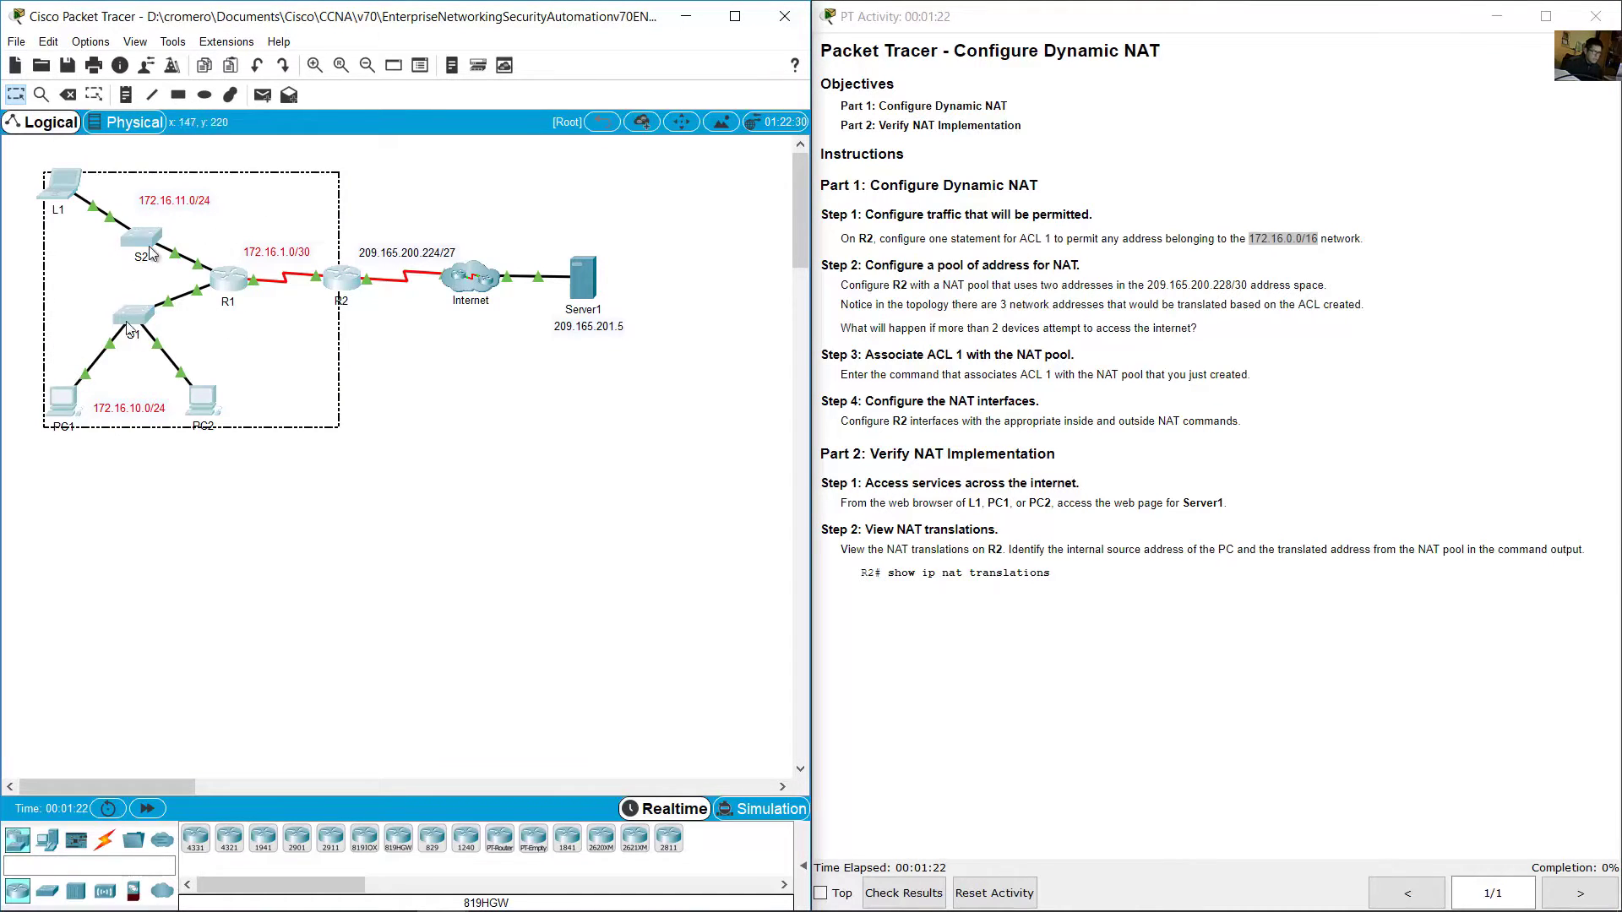
{"action": "left_click_drag", "start_coordinate": [308, 166], "coordinate": [97, 418]}
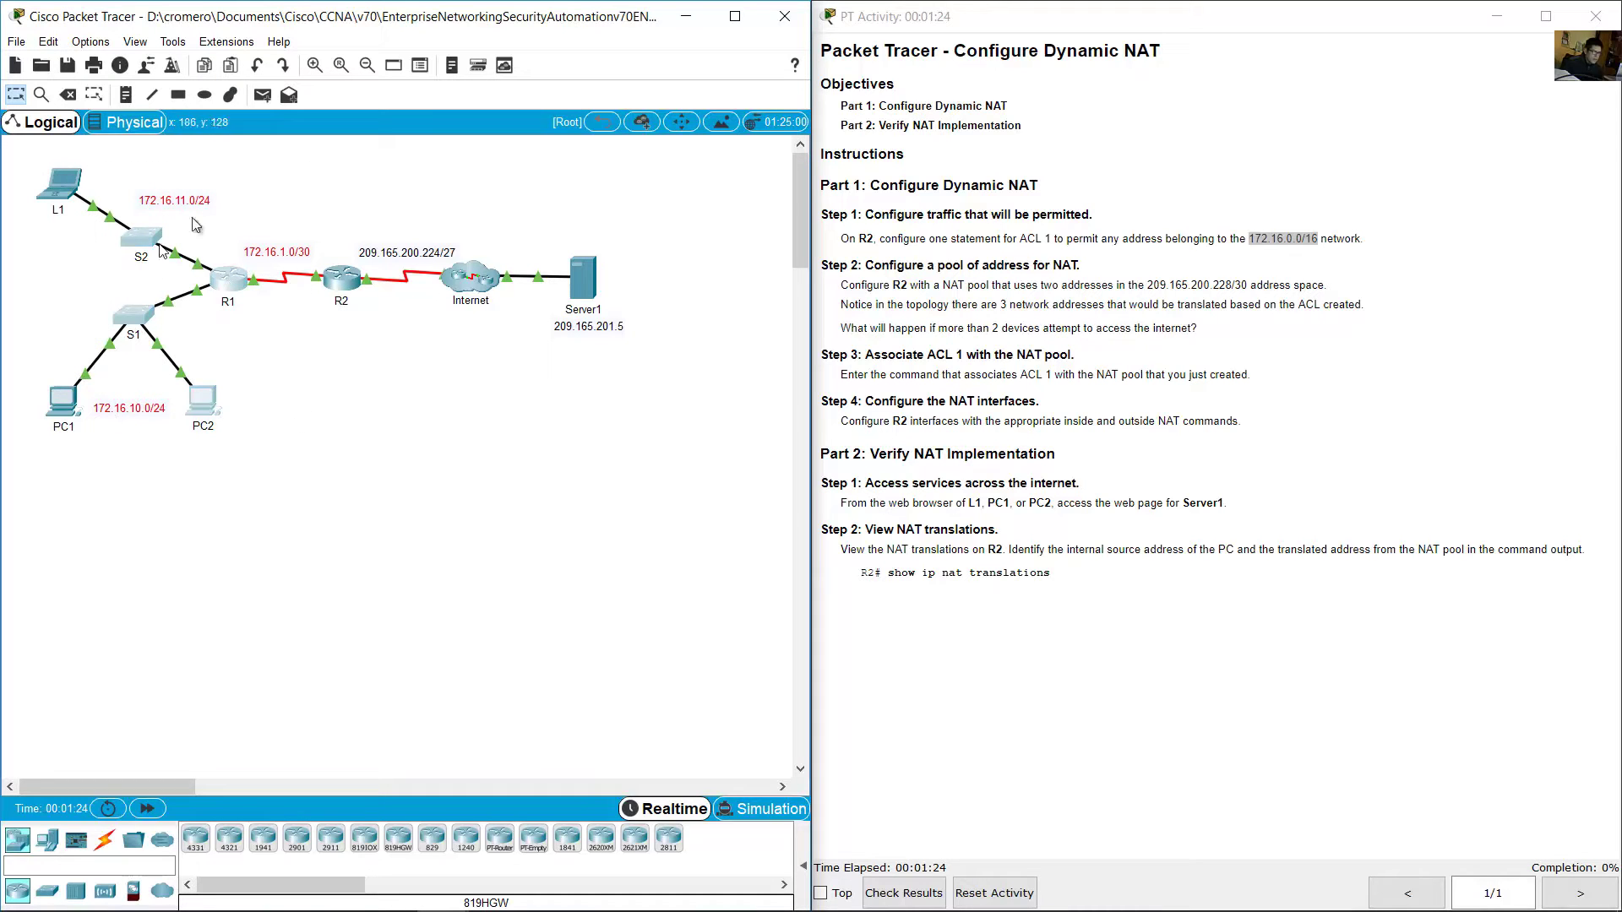
{"action": "left_click", "coordinate": [264, 204]}
{"action": "left_click", "coordinate": [988, 279]}
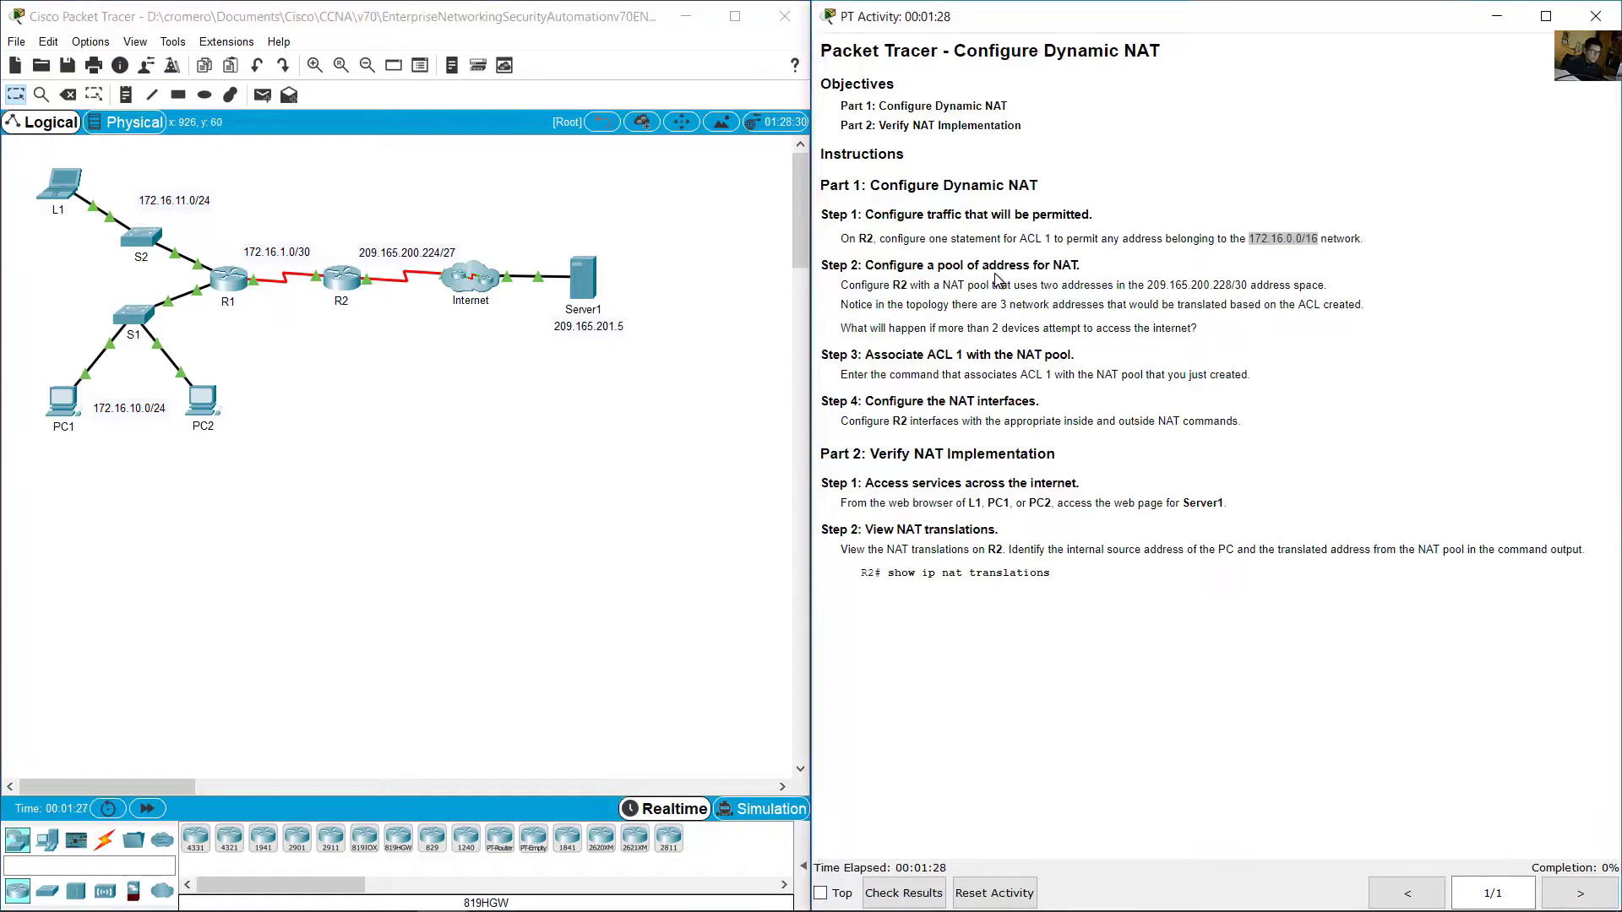
Step: Open R2's device window at the lower left, enlarge it and show its CLI
{"action": "left_click", "coordinate": [345, 278]}
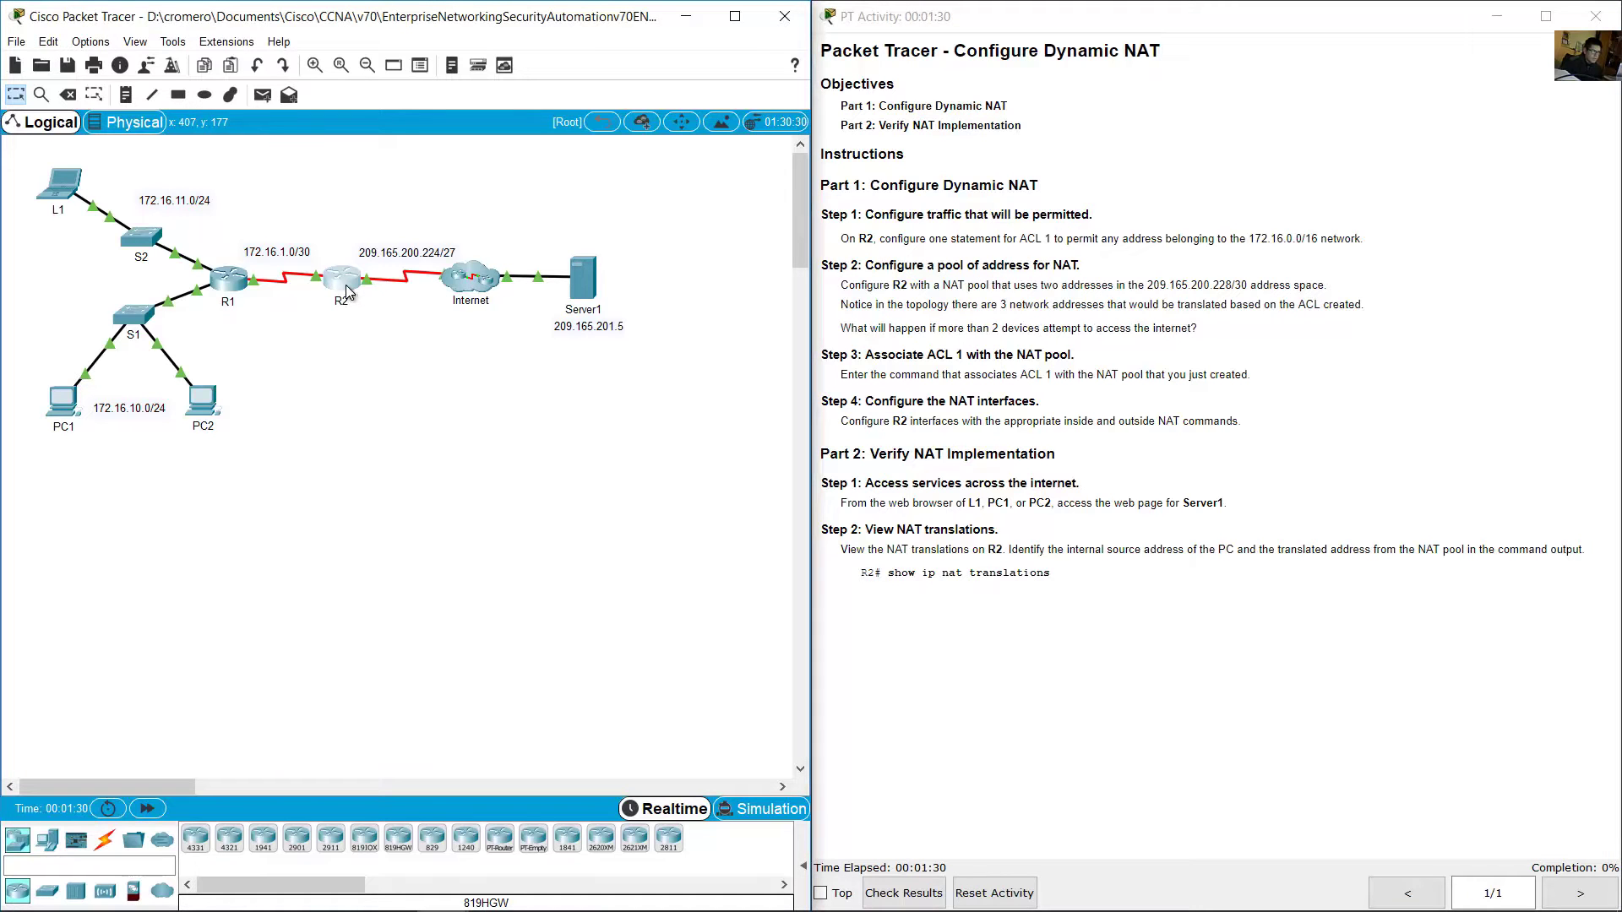
{"action": "left_click_drag", "start_coordinate": [760, 200], "coordinate": [224, 416]}
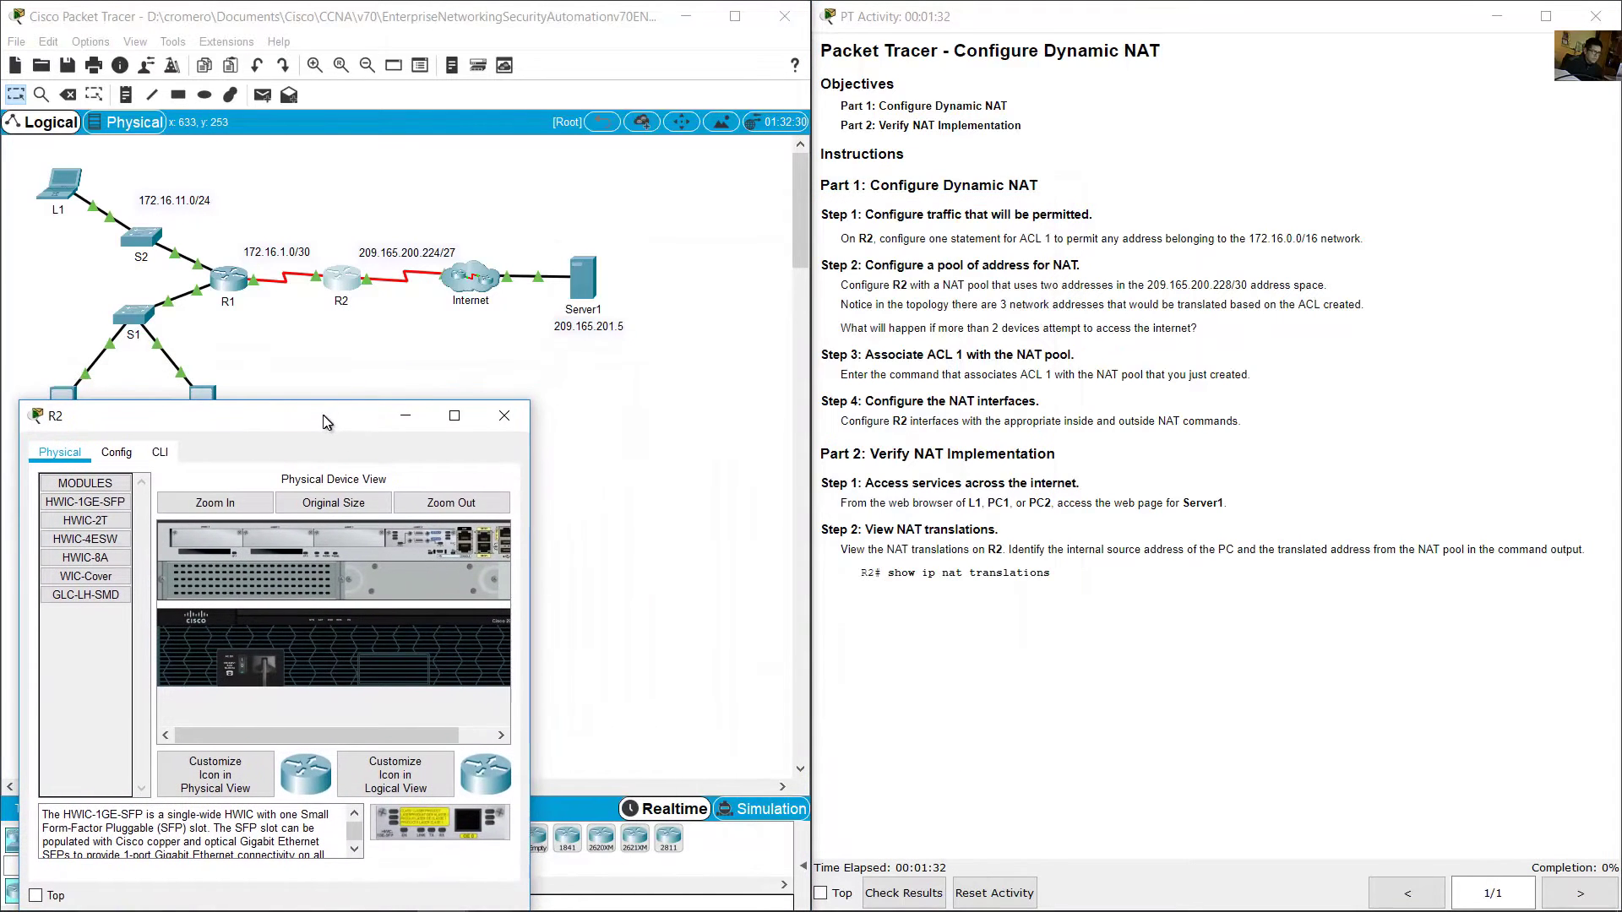
{"action": "left_click_drag", "start_coordinate": [540, 406], "coordinate": [977, 470]}
{"action": "left_click", "coordinate": [159, 510]}
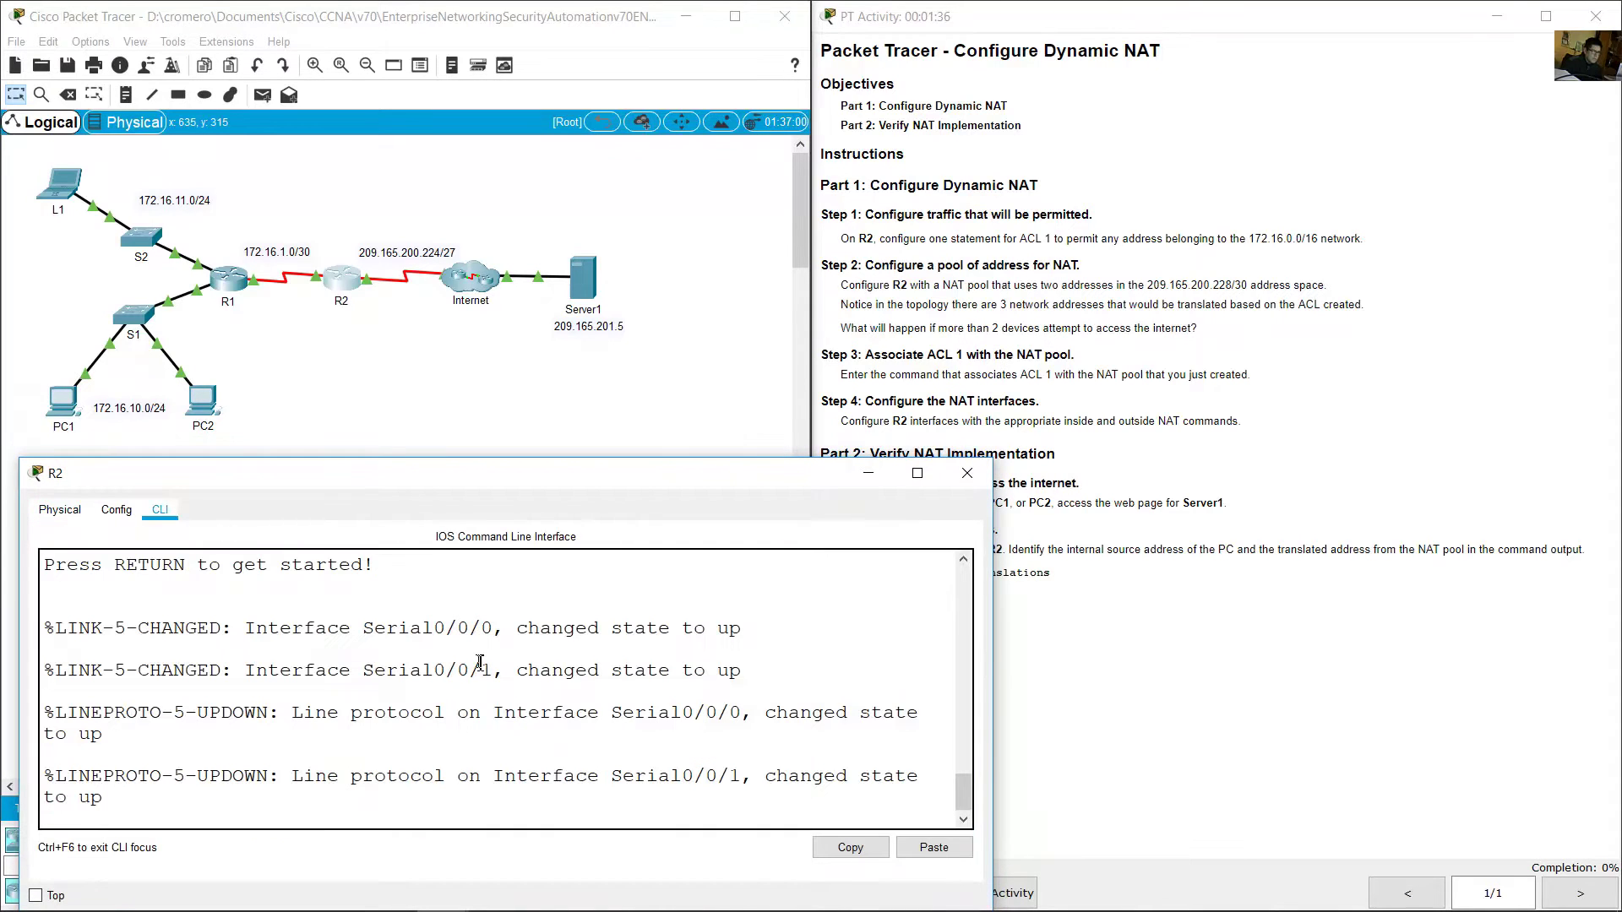
Step: Enter privileged mode with enable, then global configuration with conf term on R2
{"action": "key", "text": "Return"}
{"action": "type", "text": "enable"}
{"action": "key", "text": "Return"}
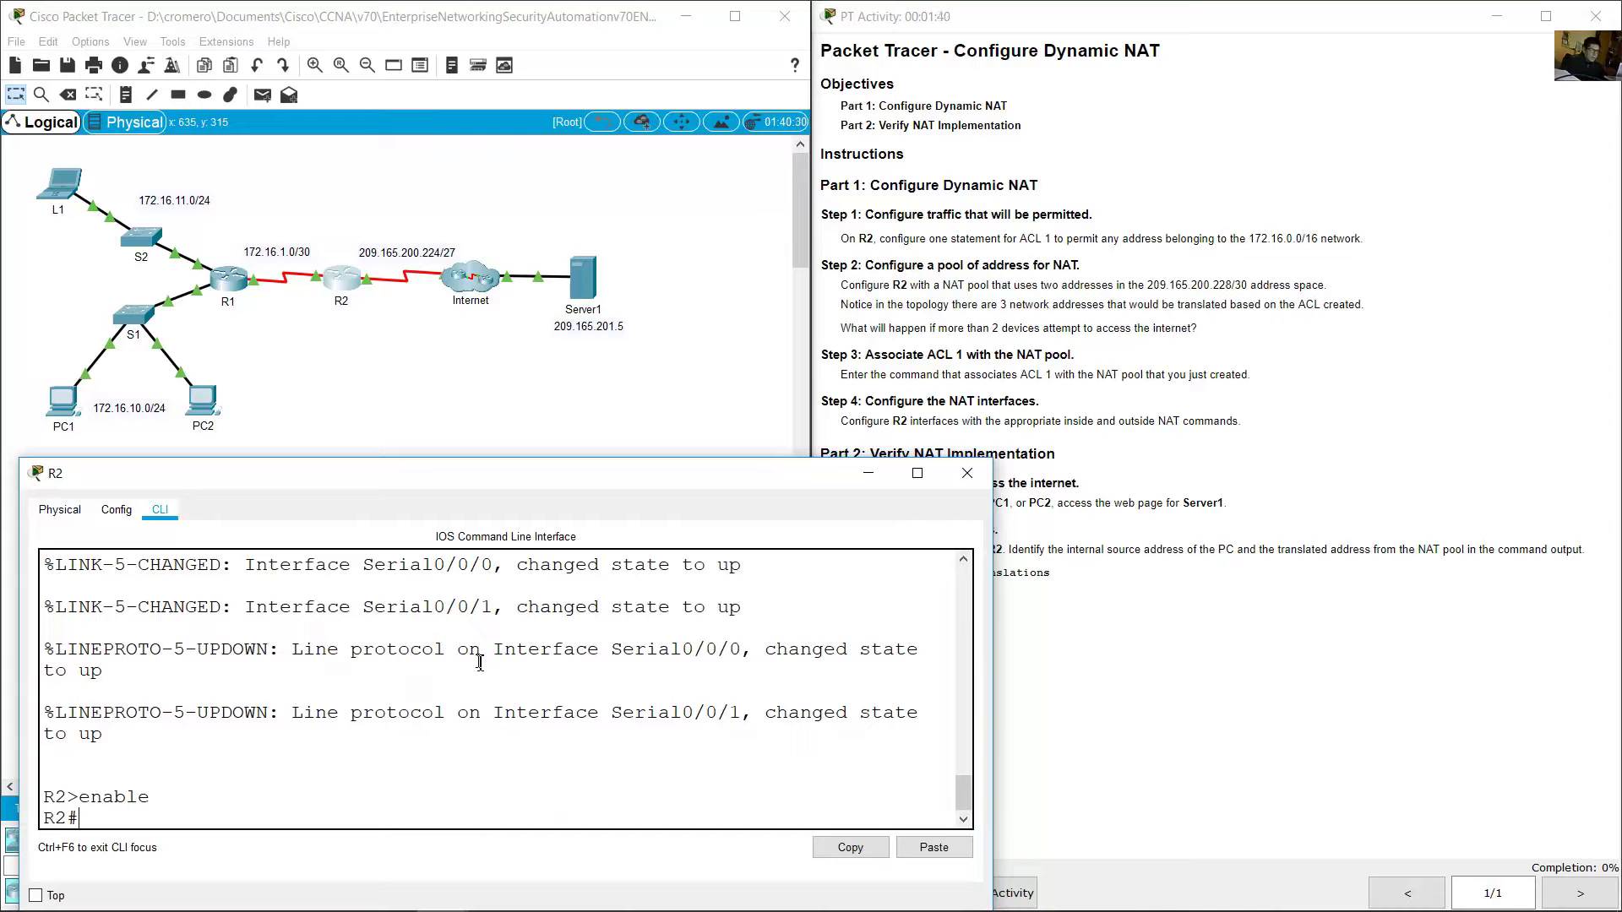
{"action": "type", "text": "conf term"}
{"action": "key", "text": "Return"}
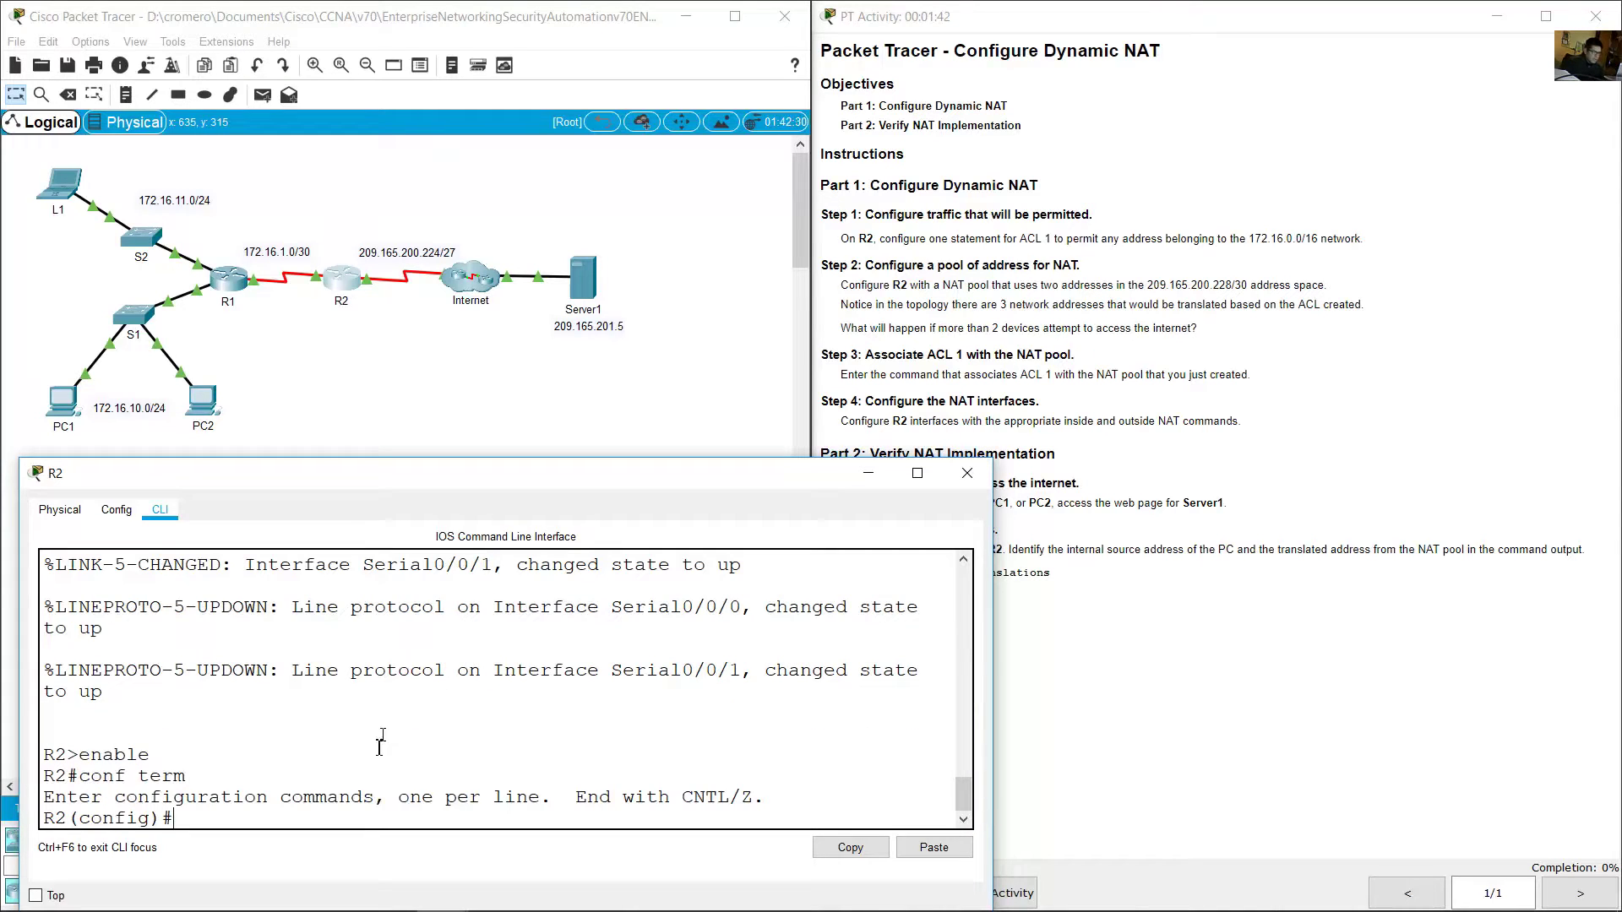
Step: Mark the R2(config)# prompt and point out ACL 1 in the Step 1 instruction
{"action": "triple_click", "coordinate": [173, 818]}
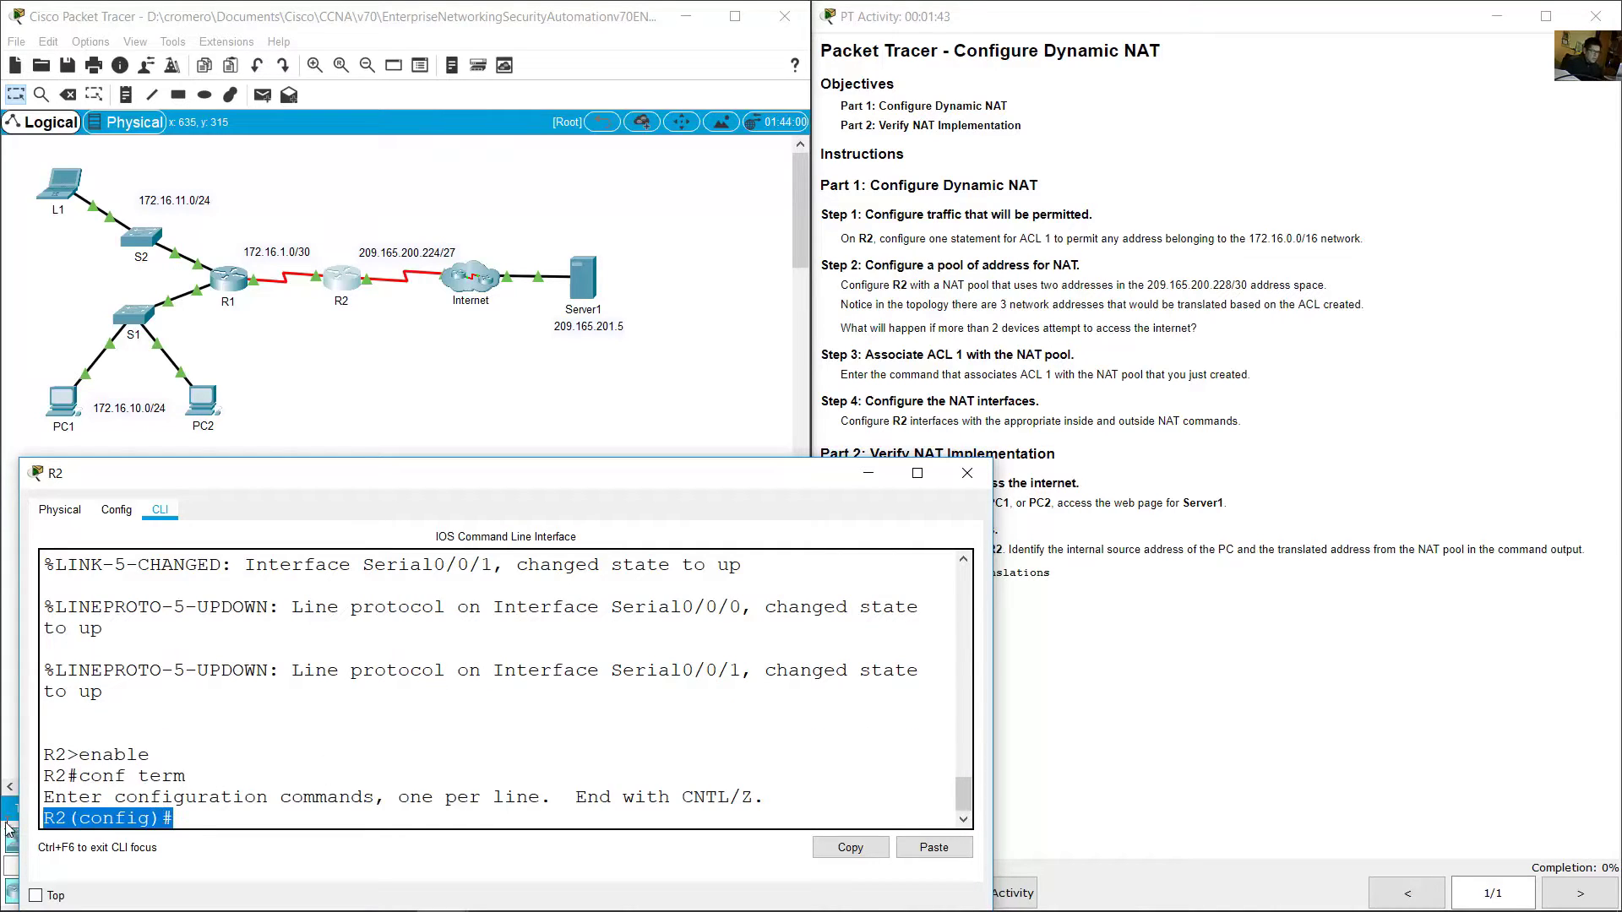
{"action": "left_click", "coordinate": [203, 824]}
{"action": "left_click", "coordinate": [1136, 182]}
{"action": "left_click_drag", "start_coordinate": [1020, 239], "coordinate": [1079, 239]}
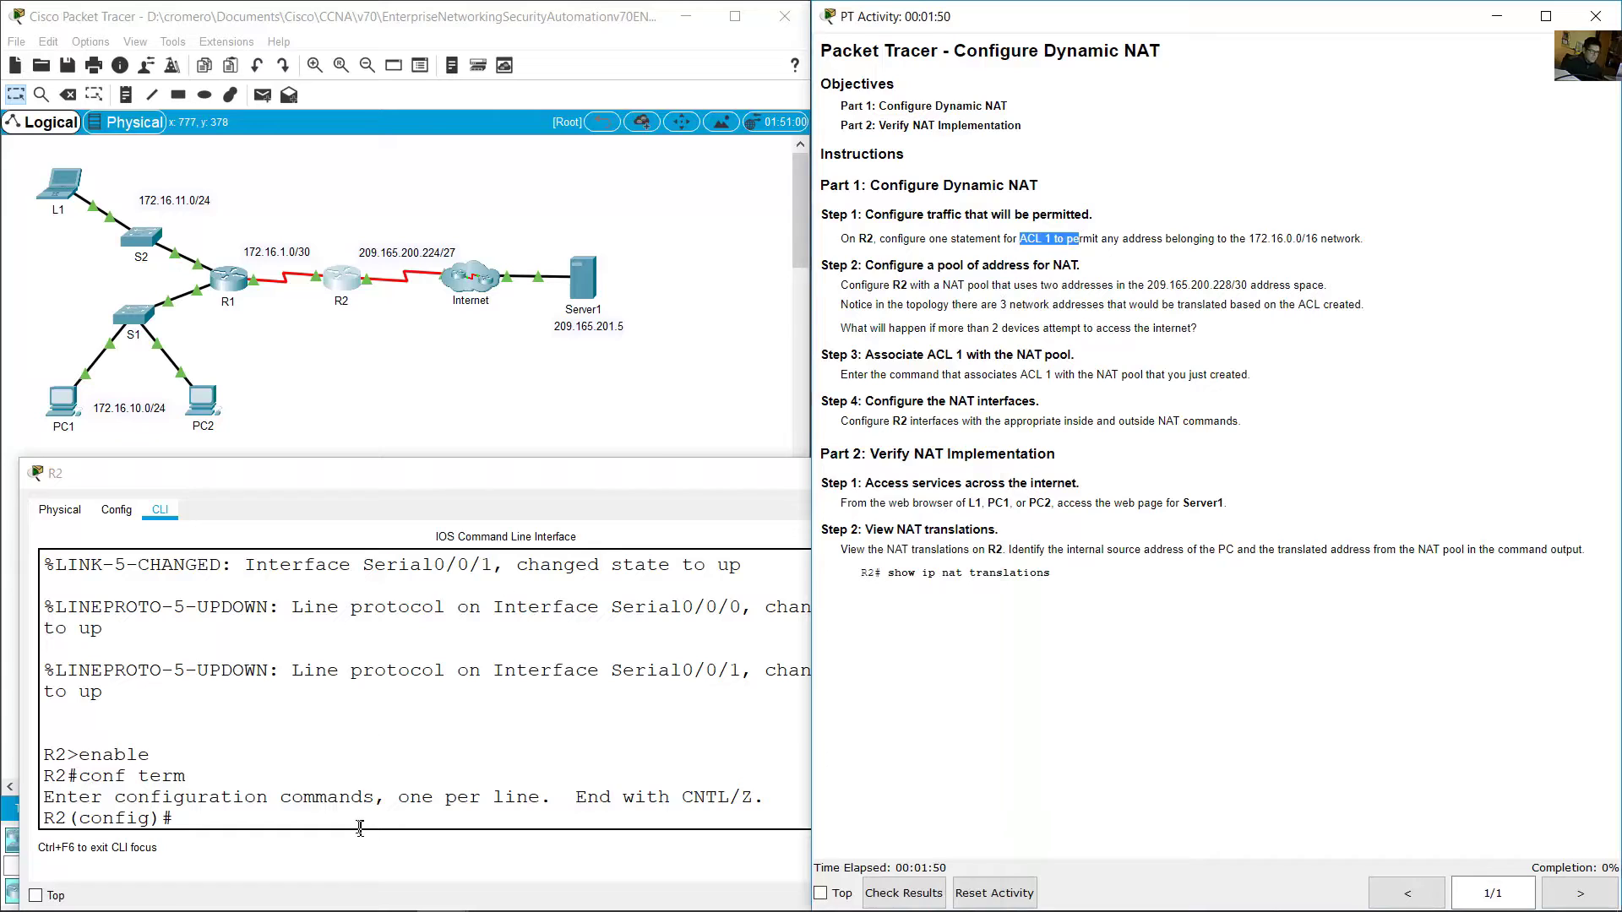
{"action": "left_click", "coordinate": [498, 683]}
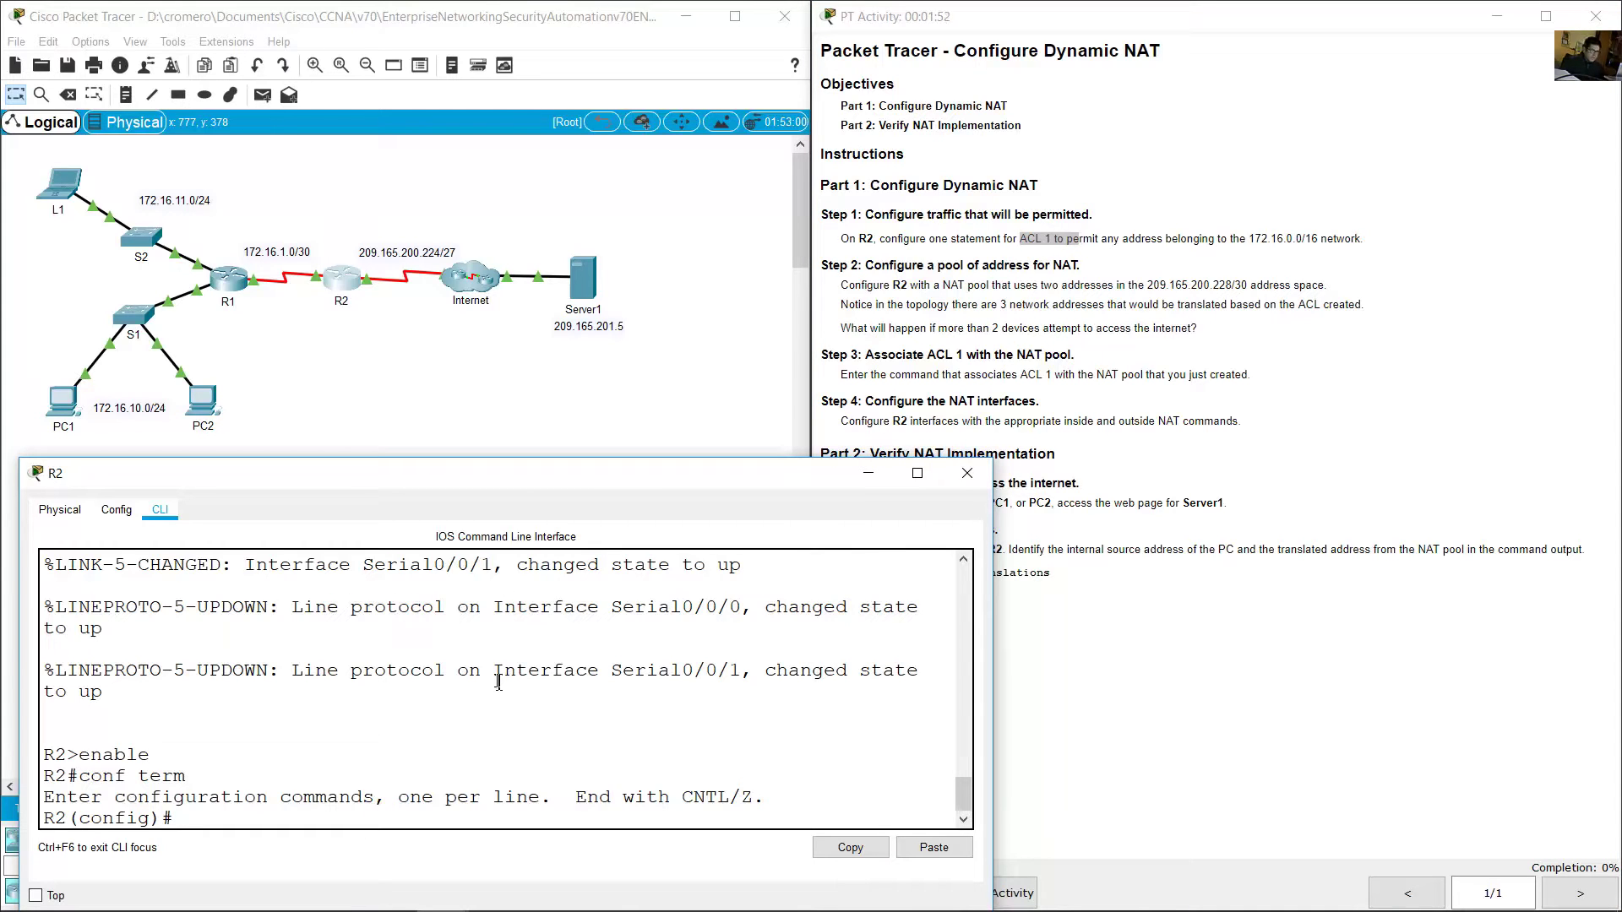
Step: Note the ACL number in Step 1 and begin an access-list command on R2
{"action": "left_click_drag", "start_coordinate": [1064, 240], "coordinate": [1049, 243]}
{"action": "left_click", "coordinate": [1012, 258]}
{"action": "left_click", "coordinate": [498, 824]}
{"action": "type", "text": "access-list 1"}
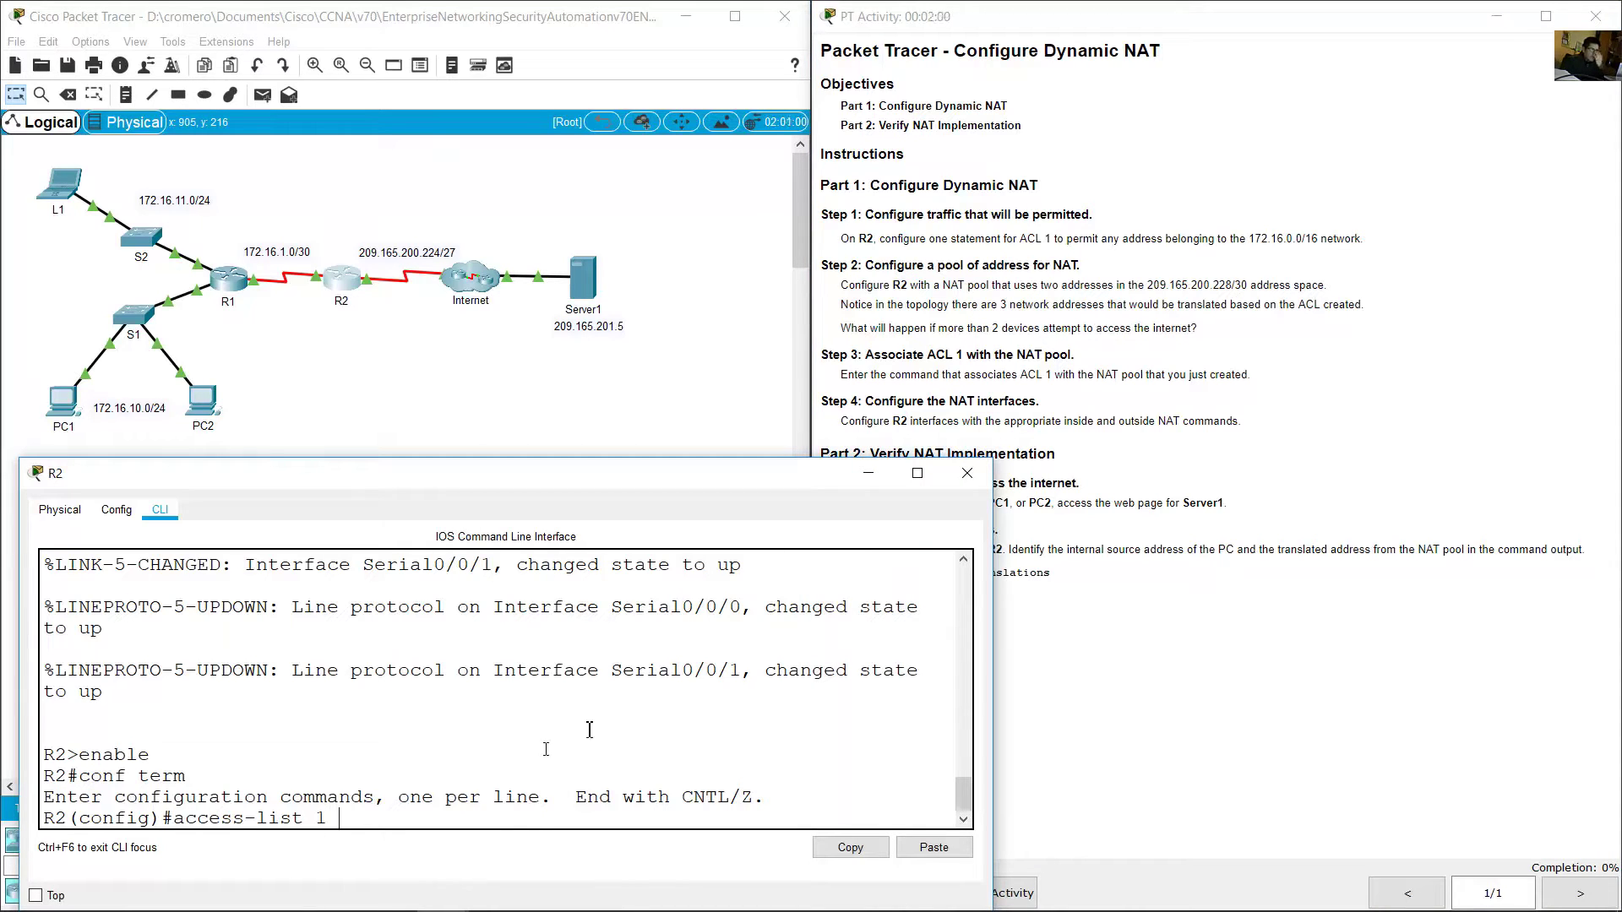
Step: Point out the permit wording, the 172.16.0.0 network and the inside LAN devices
{"action": "left_click", "coordinate": [1115, 258]}
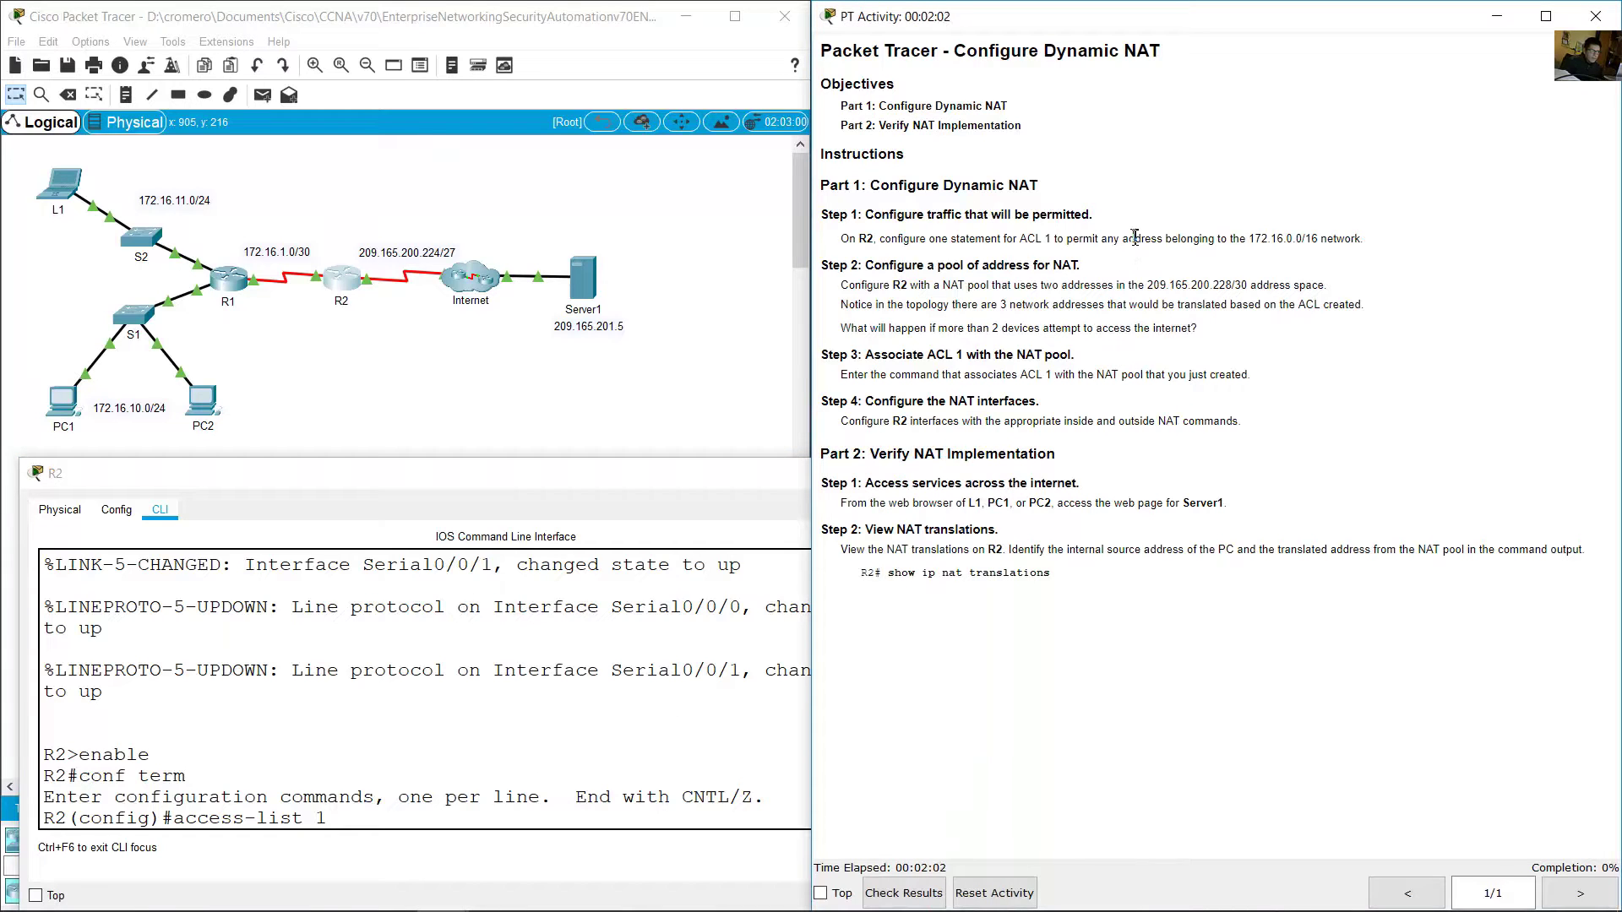
{"action": "left_click_drag", "start_coordinate": [1079, 239], "coordinate": [1118, 239]}
{"action": "left_click_drag", "start_coordinate": [1251, 239], "coordinate": [1297, 243]}
{"action": "left_click", "coordinate": [293, 174]}
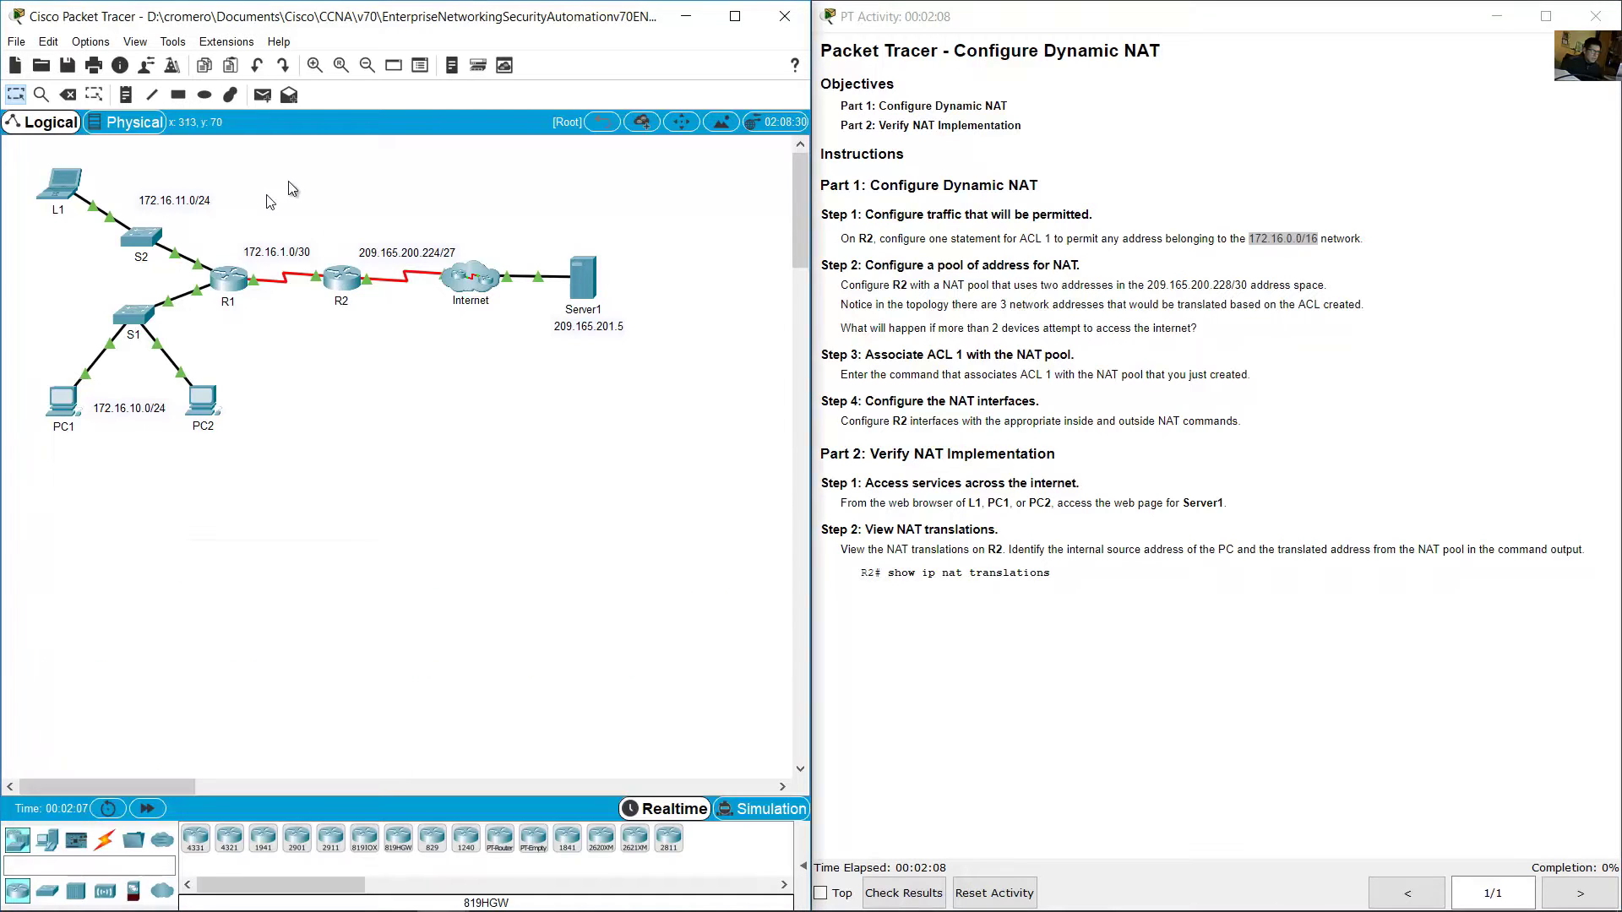
{"action": "left_click_drag", "start_coordinate": [296, 165], "coordinate": [60, 436]}
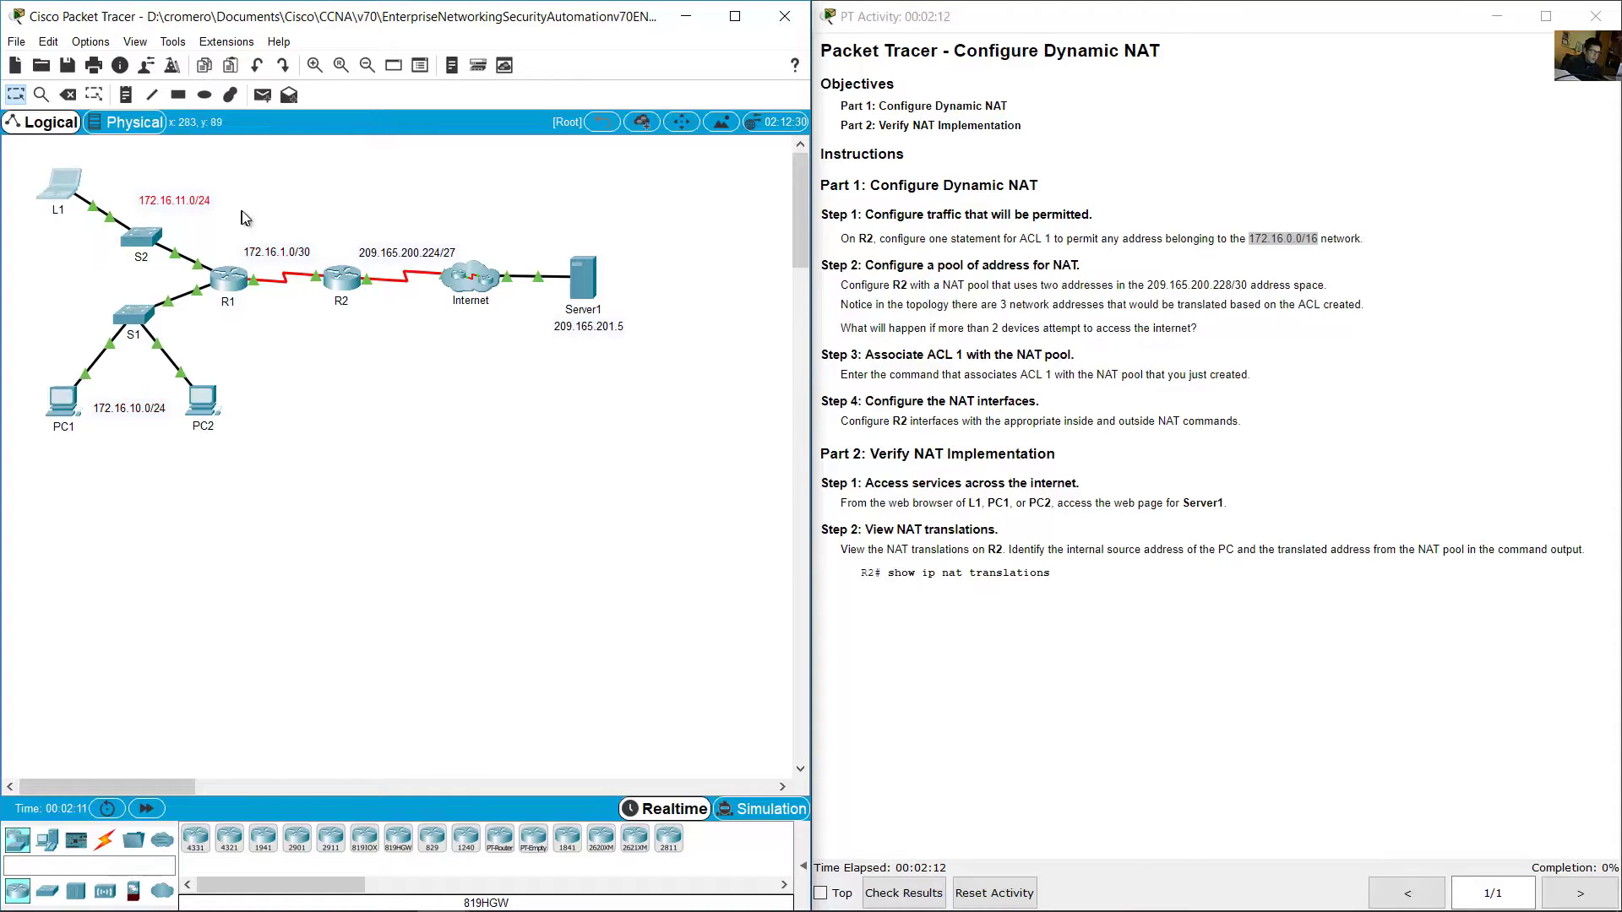
{"action": "left_click_drag", "start_coordinate": [265, 184], "coordinate": [288, 291]}
{"action": "left_click_drag", "start_coordinate": [228, 490], "coordinate": [16, 357]}
{"action": "left_click_drag", "start_coordinate": [322, 166], "coordinate": [36, 335]}
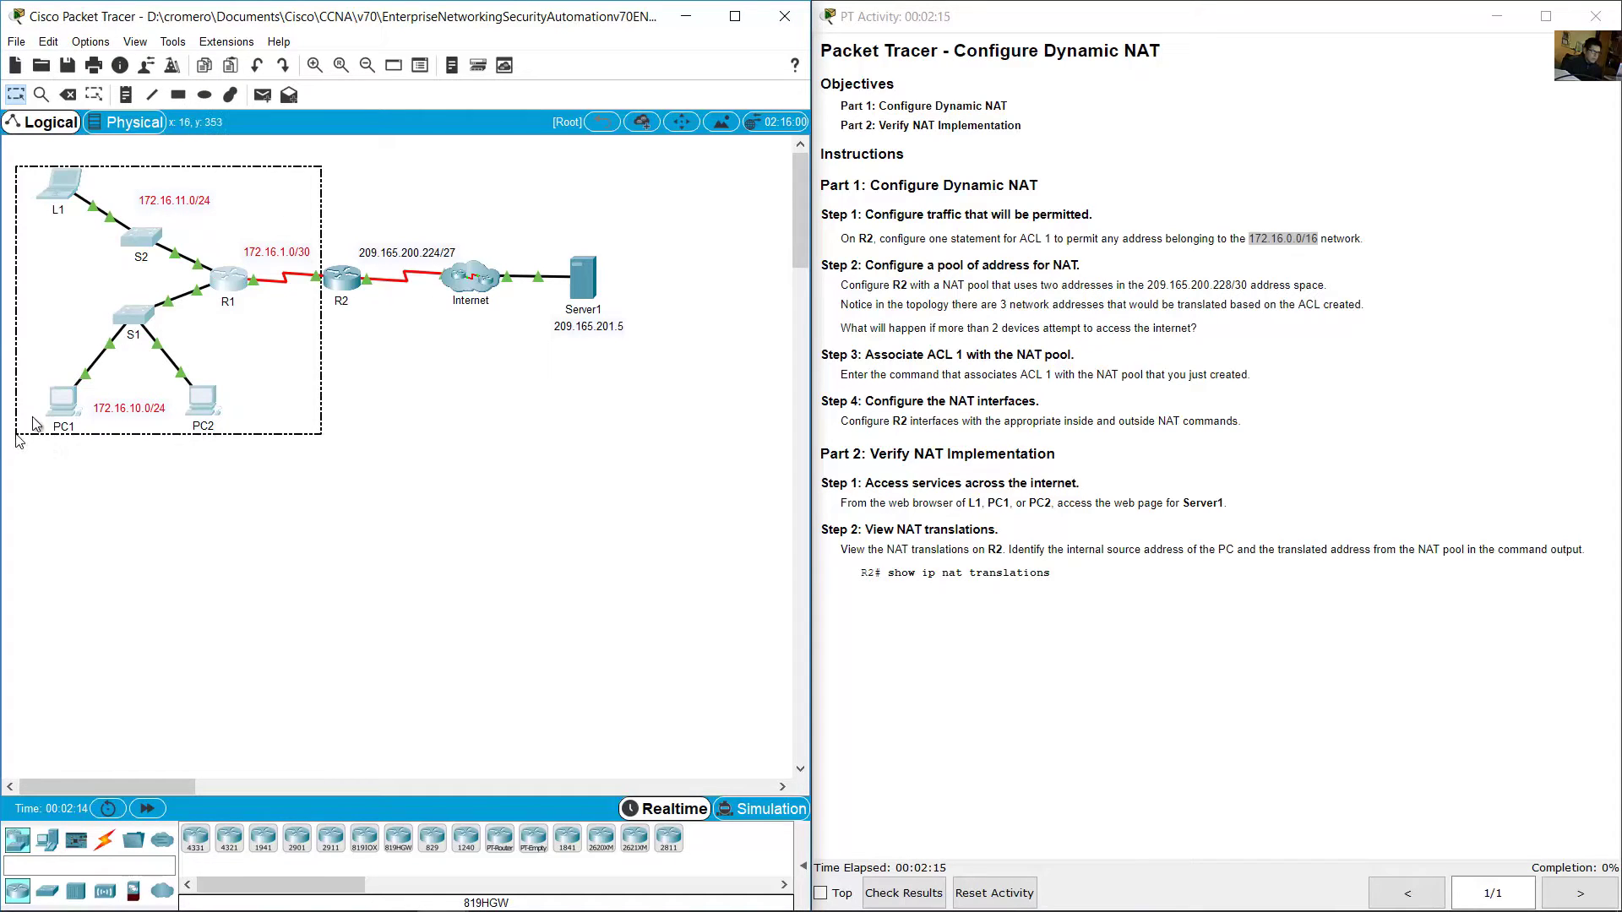
Step: Enter access-list 1 permit 172.16.0.0 0.0.255.255 on R2, then review the Step 2 heading
{"action": "left_click", "coordinate": [336, 281]}
{"action": "left_click", "coordinate": [703, 753]}
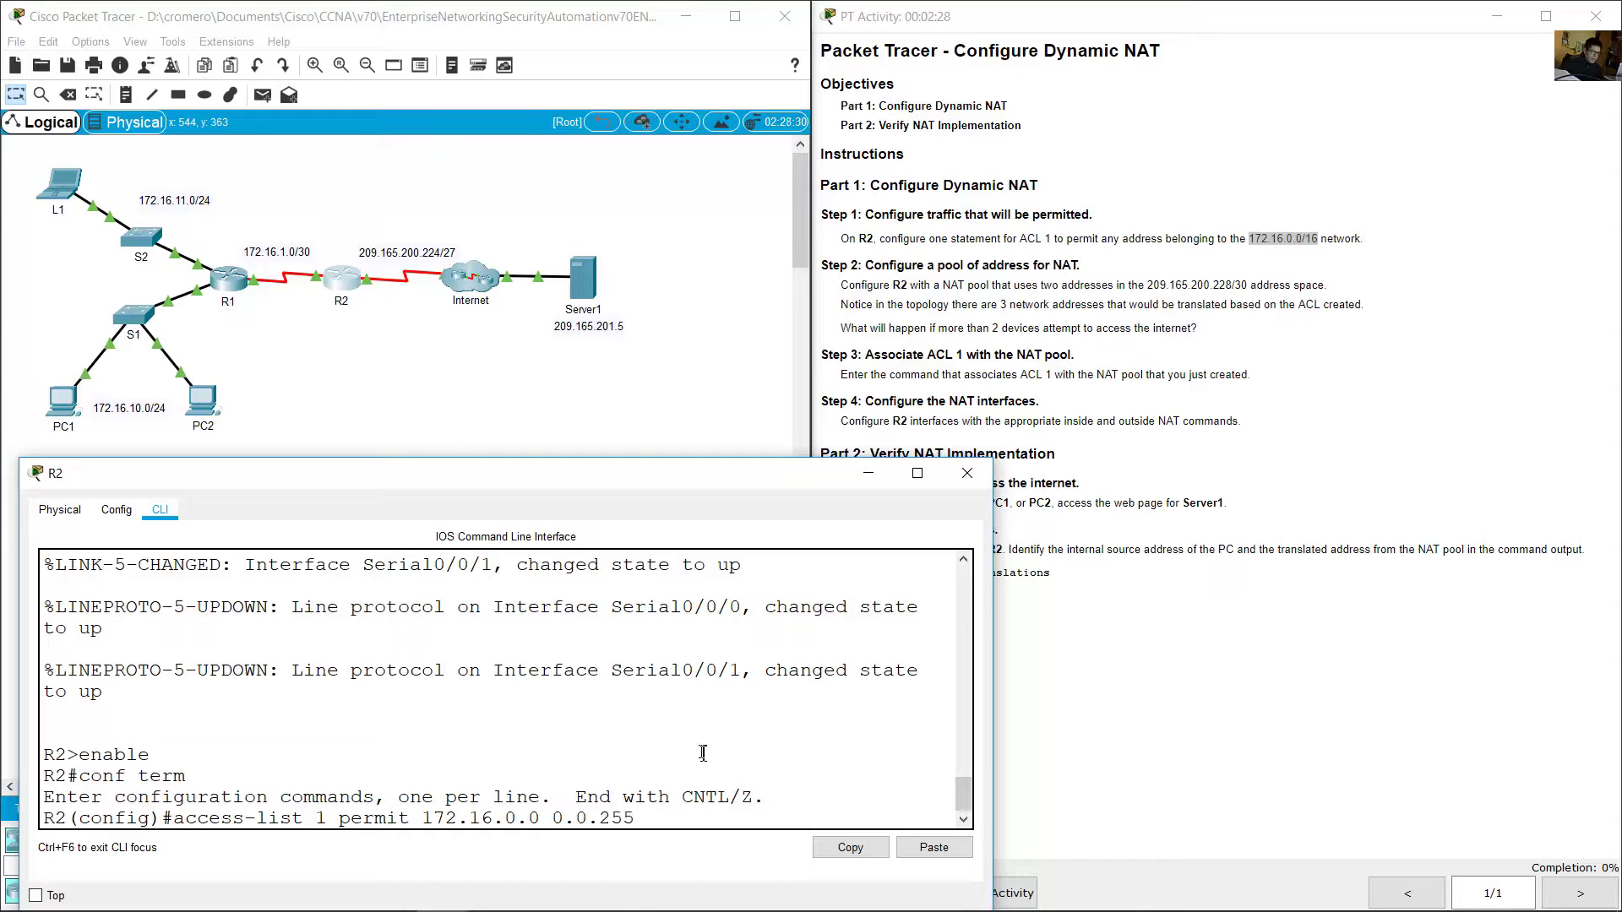
{"action": "type", "text": ".255"}
{"action": "key", "text": "Return"}
{"action": "left_click", "coordinate": [1128, 266]}
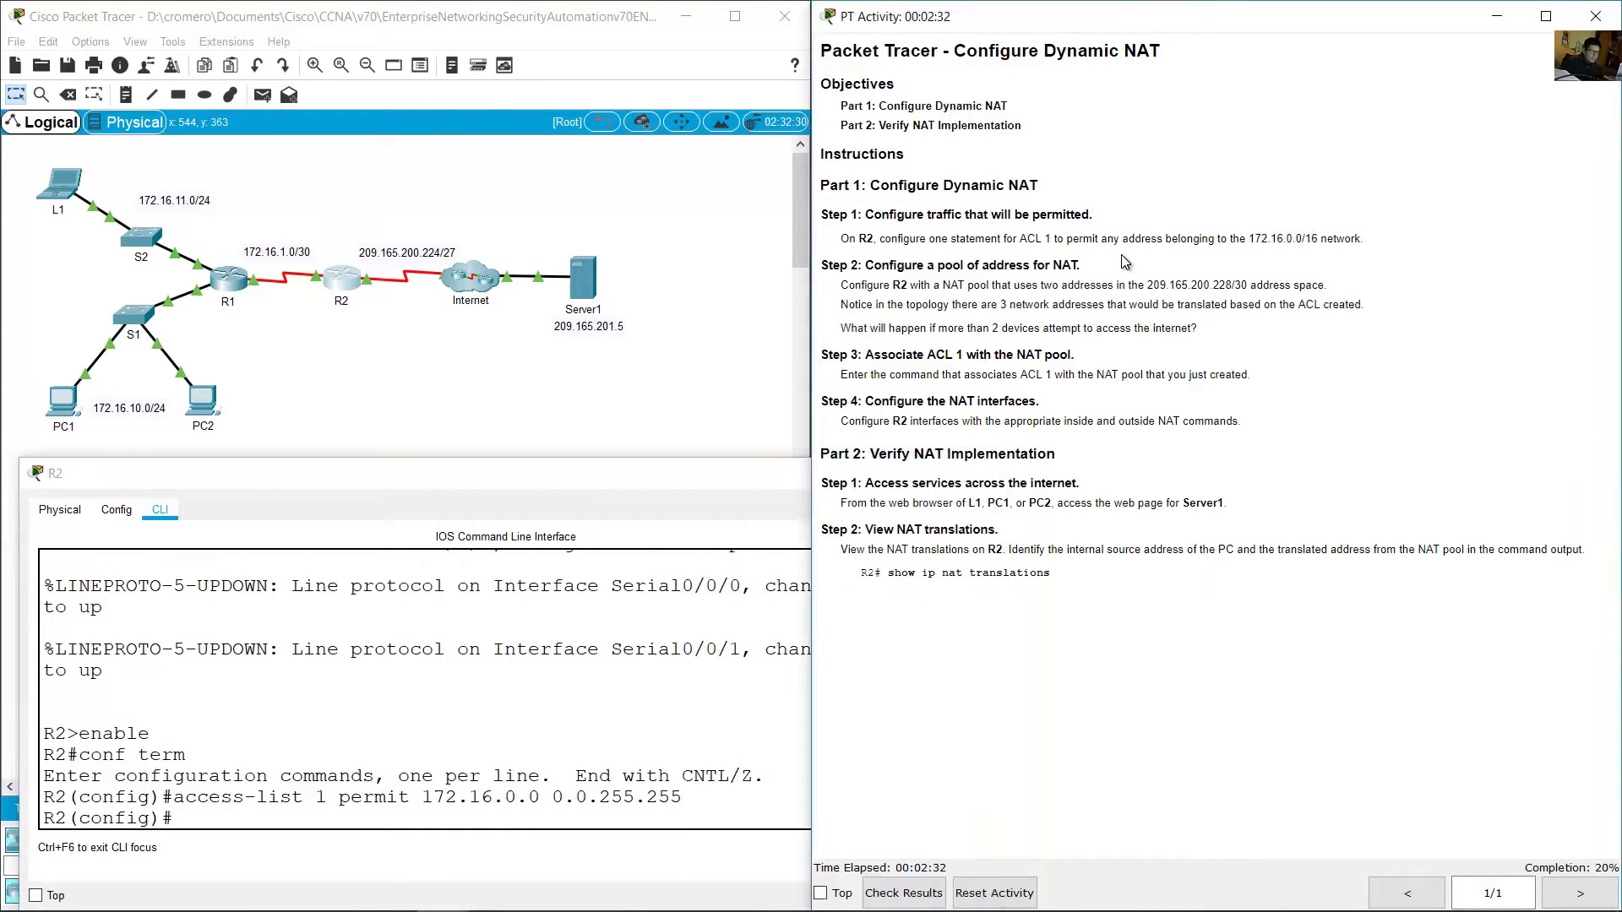
{"action": "left_click_drag", "start_coordinate": [879, 267], "coordinate": [1094, 275]}
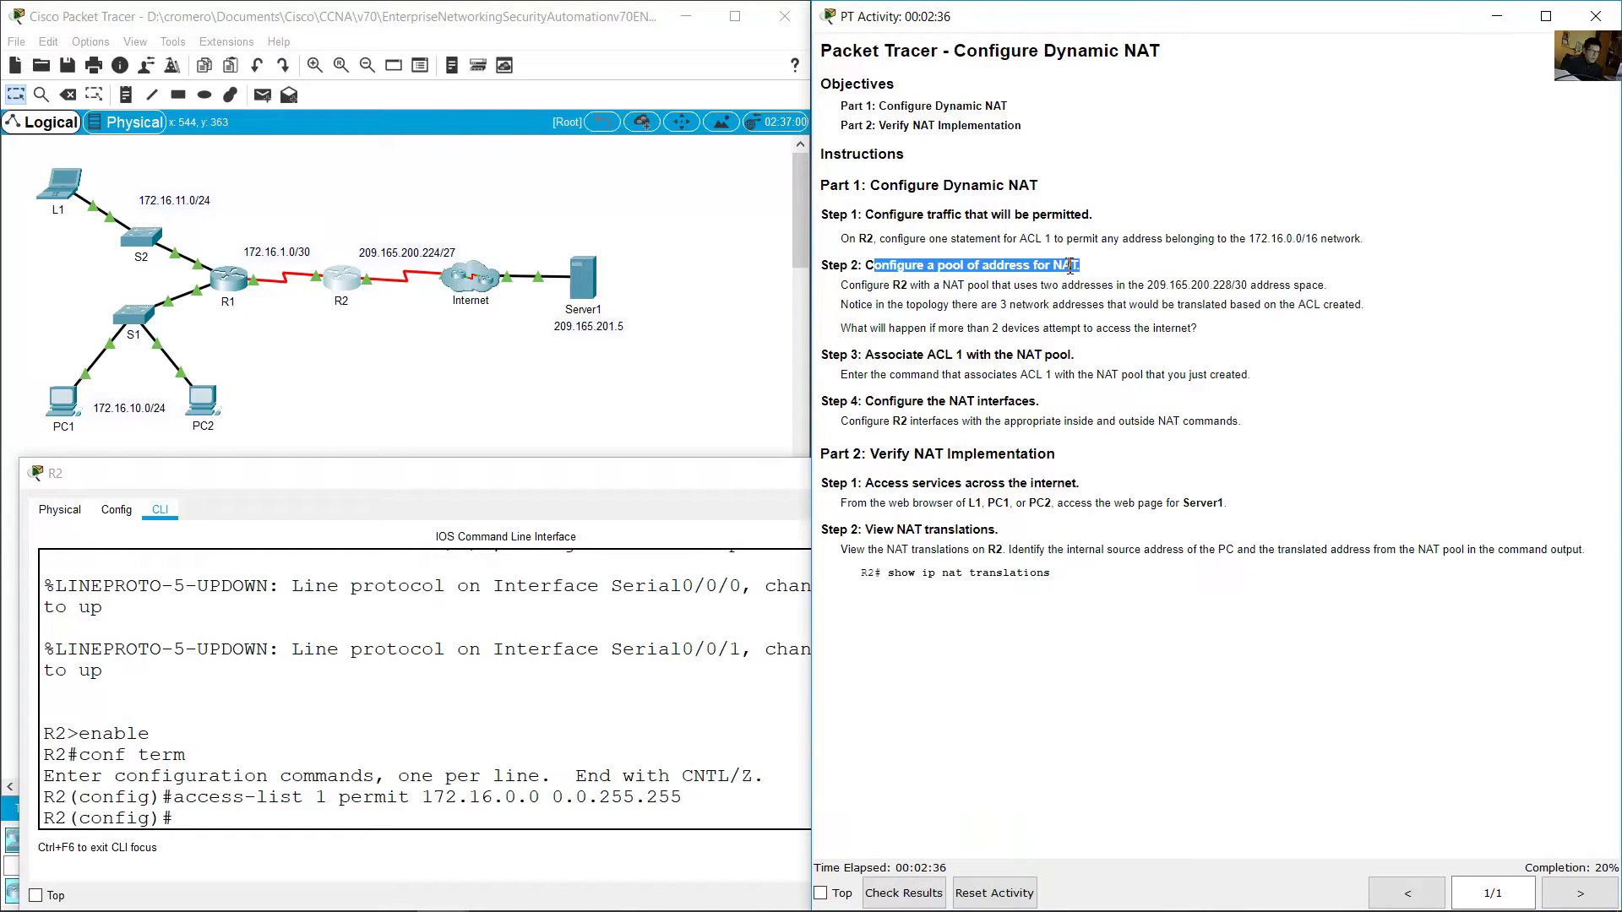
Step: Read Step 2's pool requirement of two addresses and reopen R2's command line
{"action": "left_click", "coordinate": [1047, 328]}
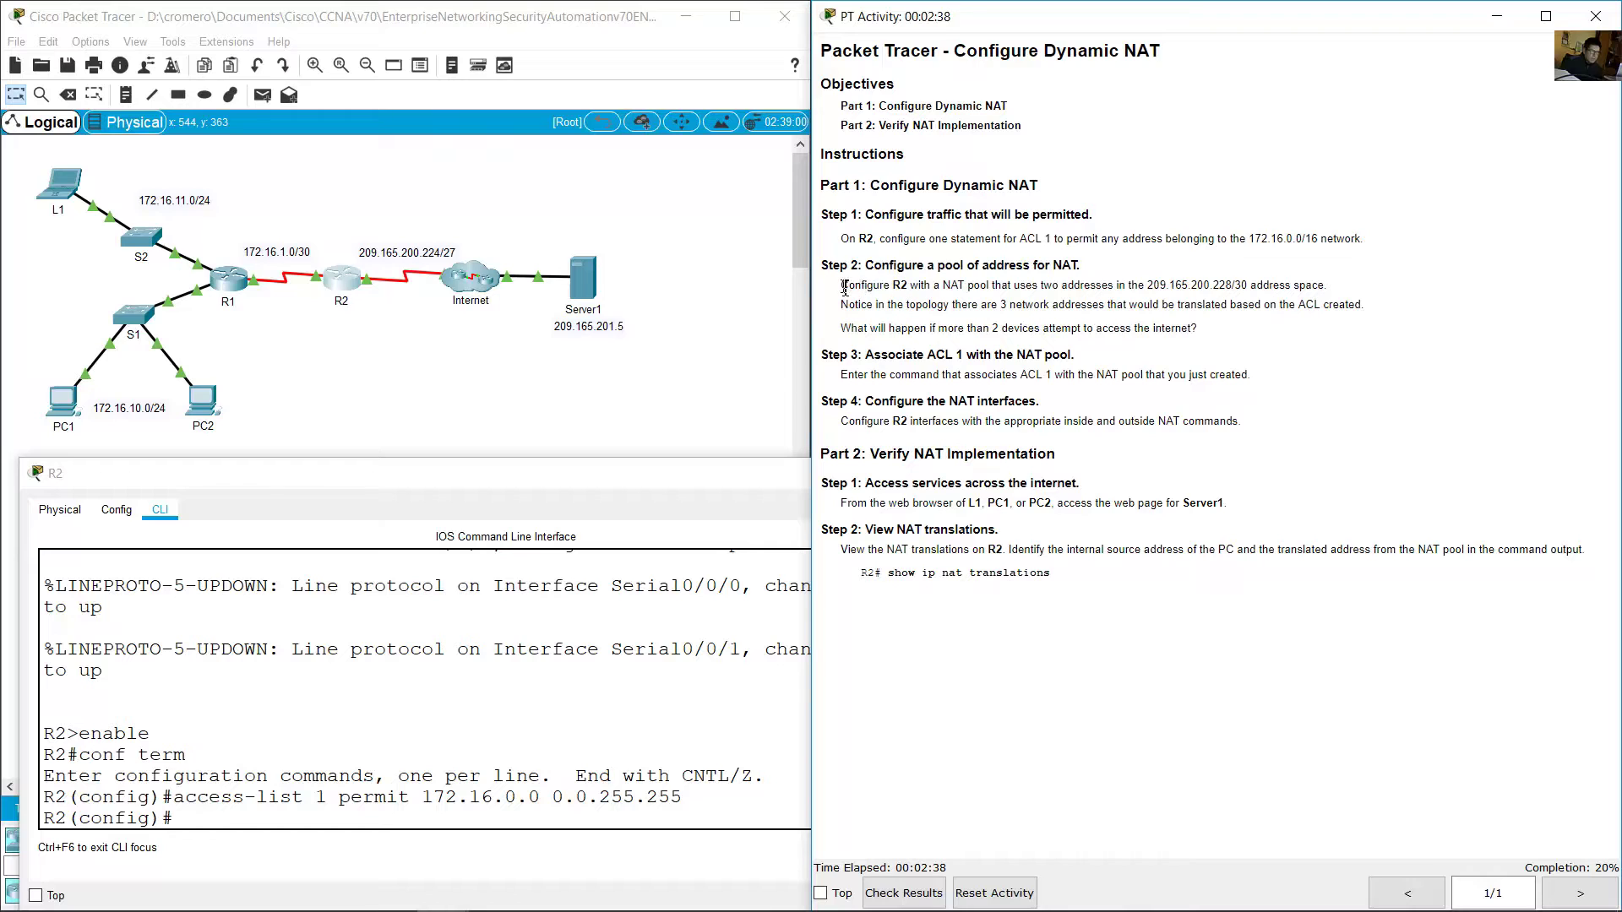
{"action": "left_click_drag", "start_coordinate": [846, 286], "coordinate": [1335, 287]}
{"action": "left_click", "coordinate": [186, 221]}
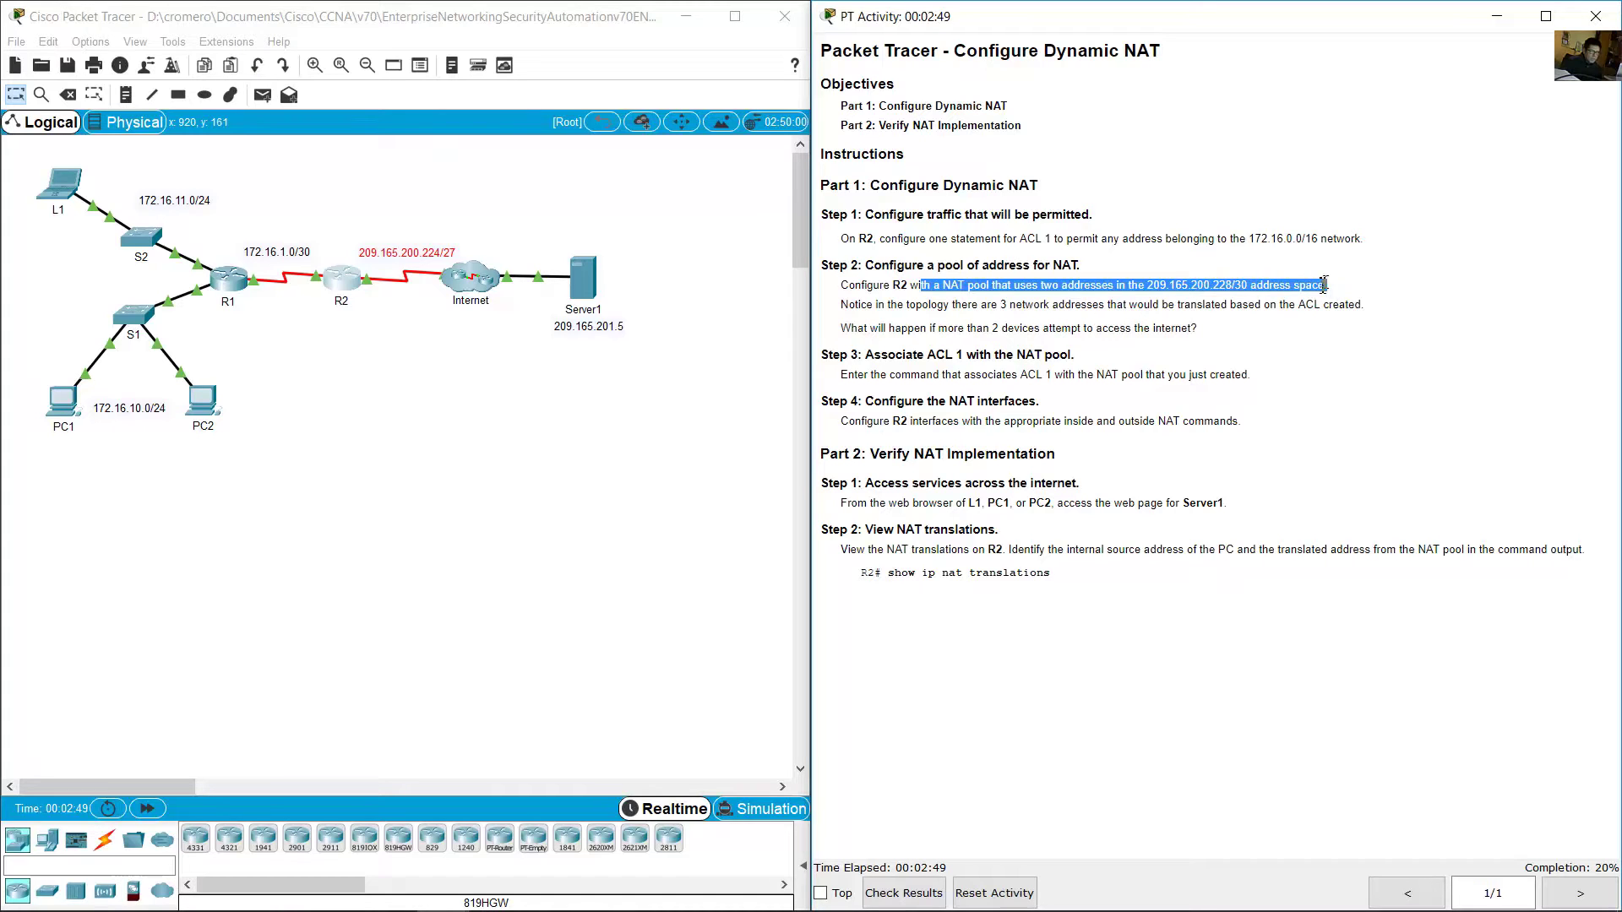
{"action": "left_click", "coordinate": [526, 376]}
{"action": "left_click", "coordinate": [1027, 292]}
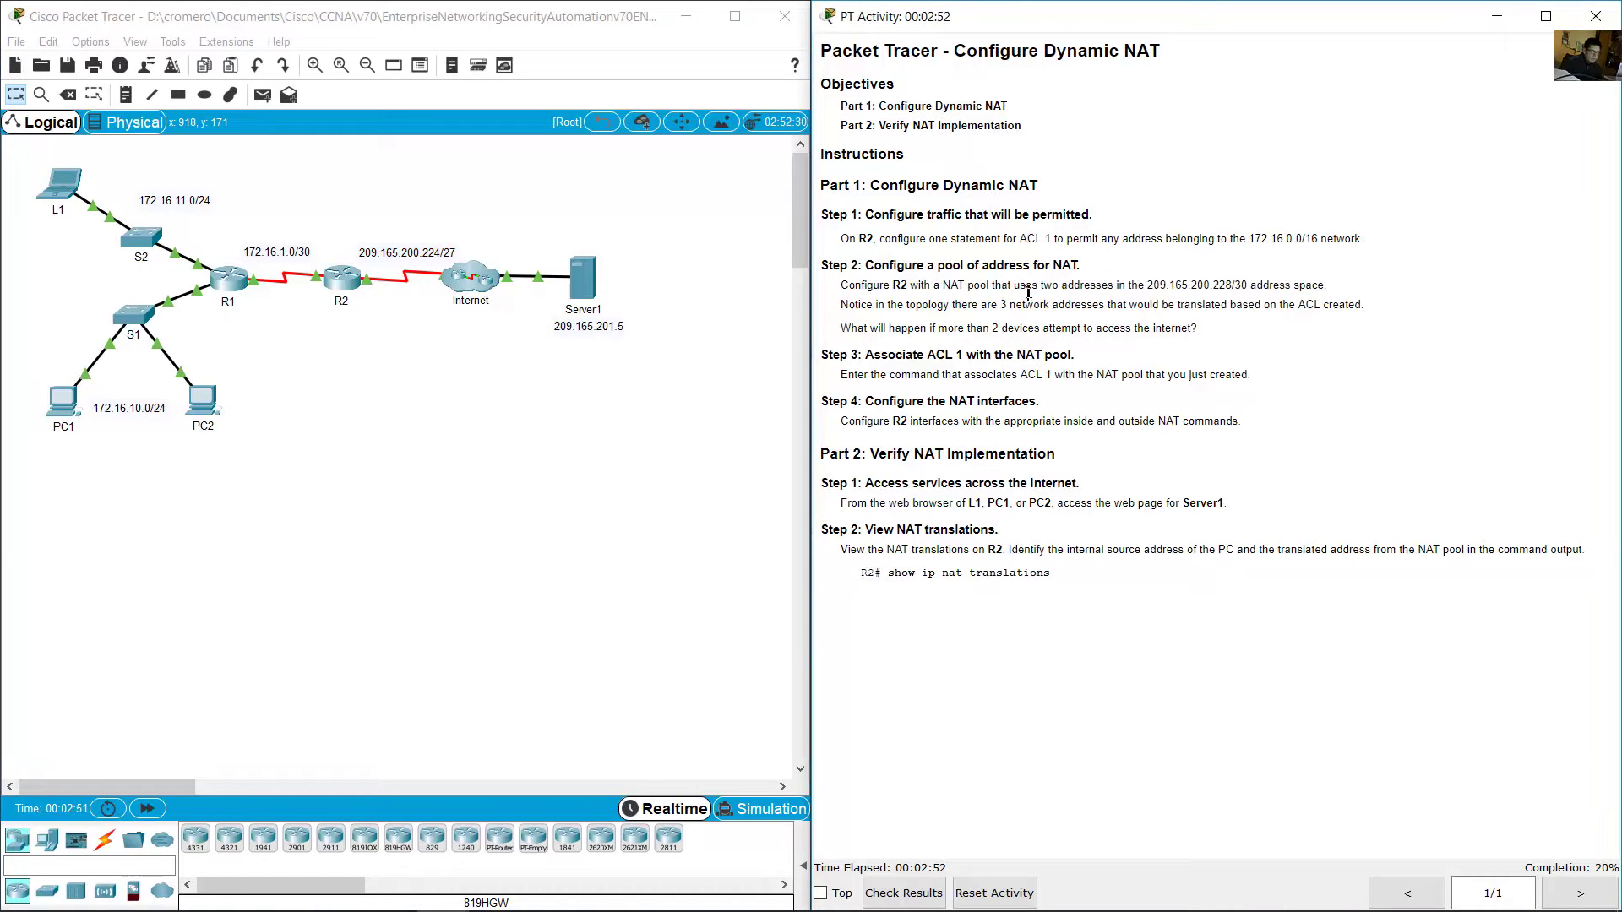
{"action": "left_click_drag", "start_coordinate": [1093, 291], "coordinate": [1107, 285]}
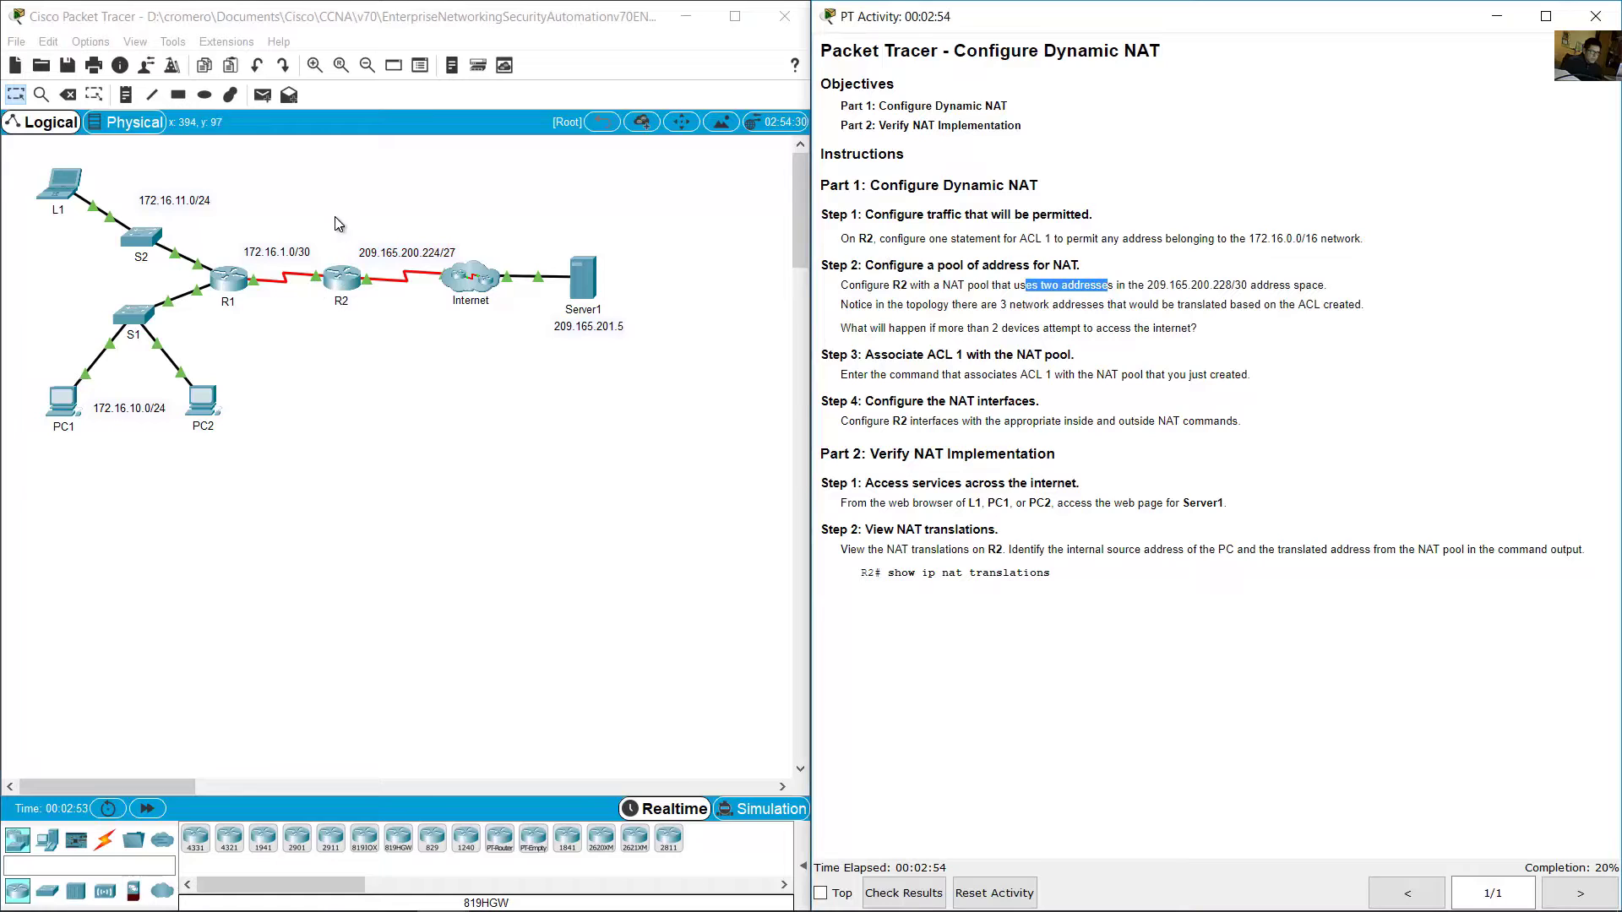
{"action": "left_click", "coordinate": [351, 311]}
{"action": "left_click", "coordinate": [350, 311]}
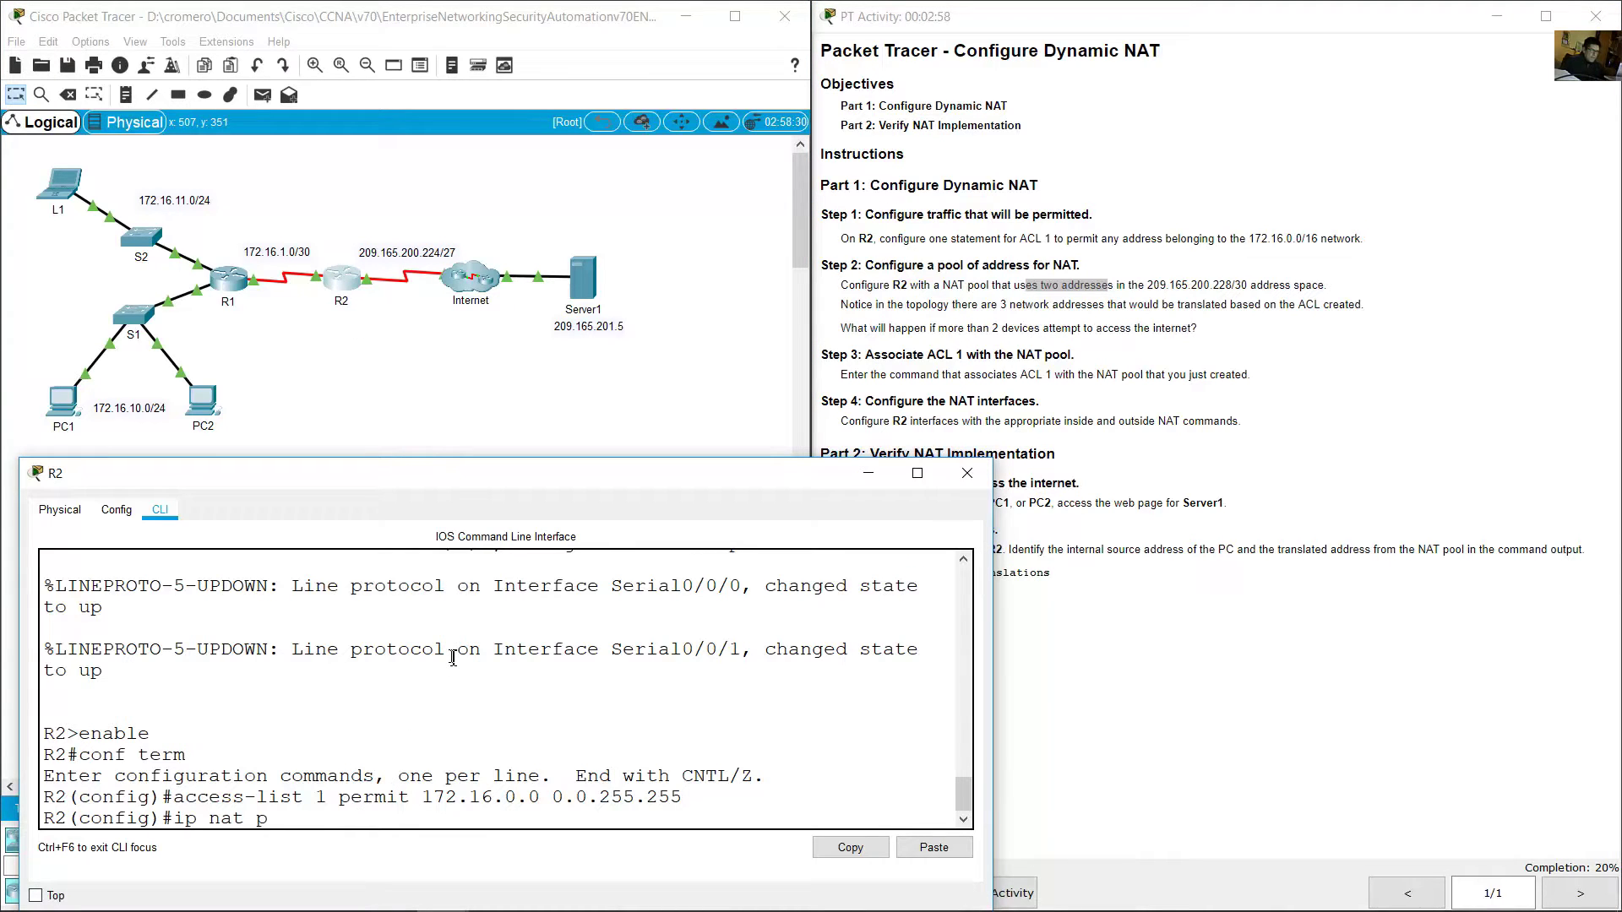
Step: Highlight the pool wording and the full Step 2 instruction before returning to R2
{"action": "left_click", "coordinate": [1048, 331]}
{"action": "double_click", "coordinate": [973, 285]}
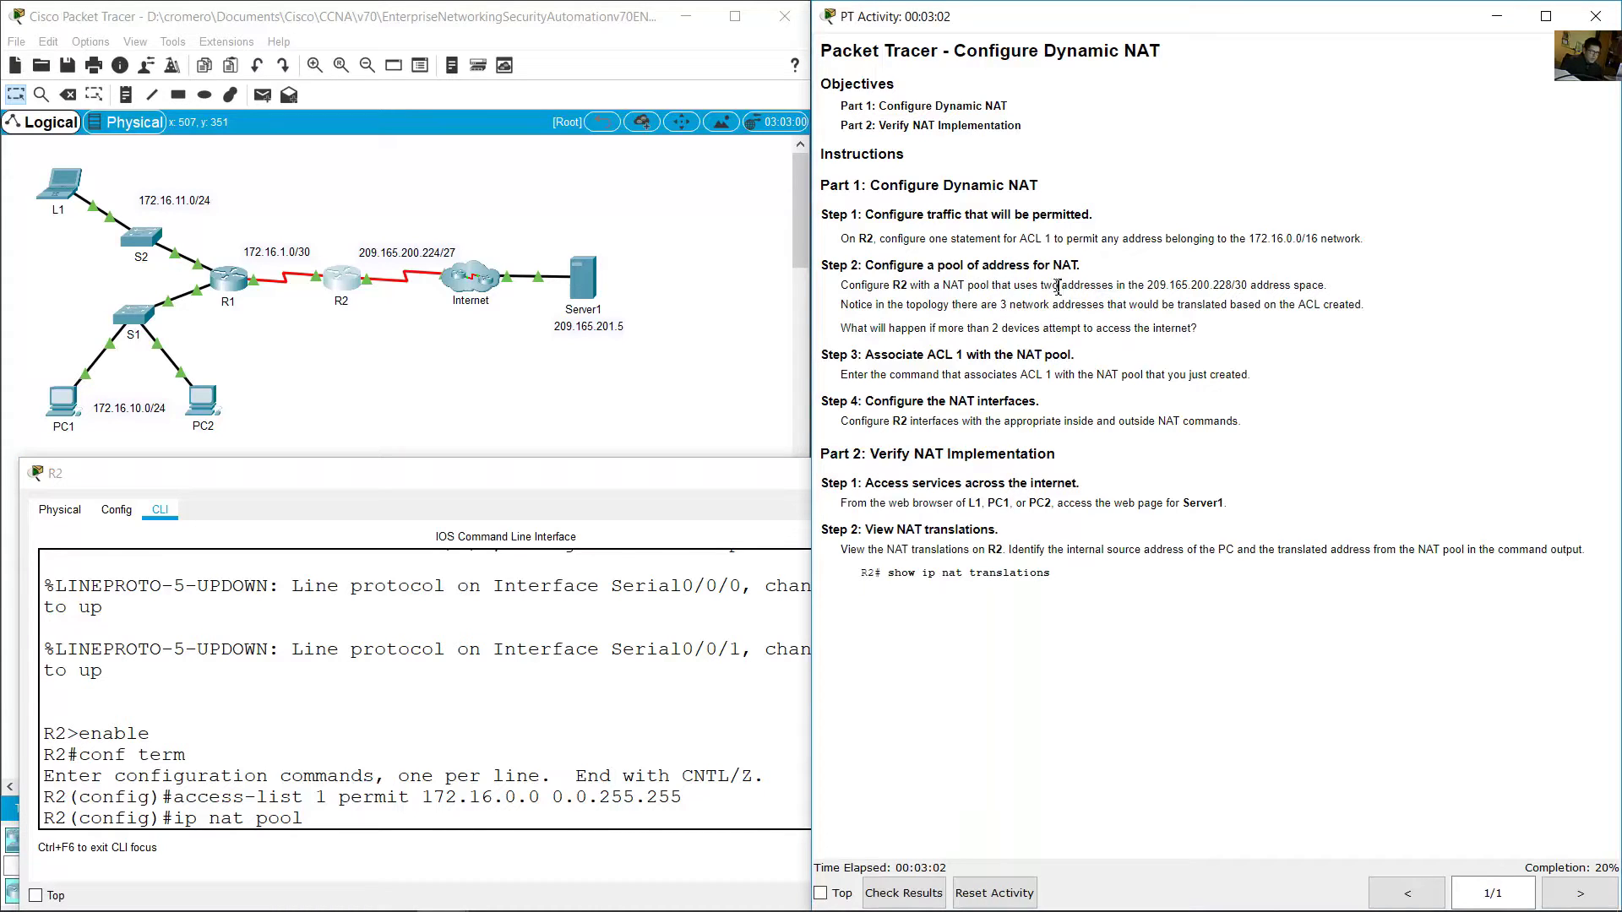
{"action": "triple_click", "coordinate": [1018, 287]}
{"action": "left_click", "coordinate": [935, 353]}
{"action": "left_click", "coordinate": [364, 817]}
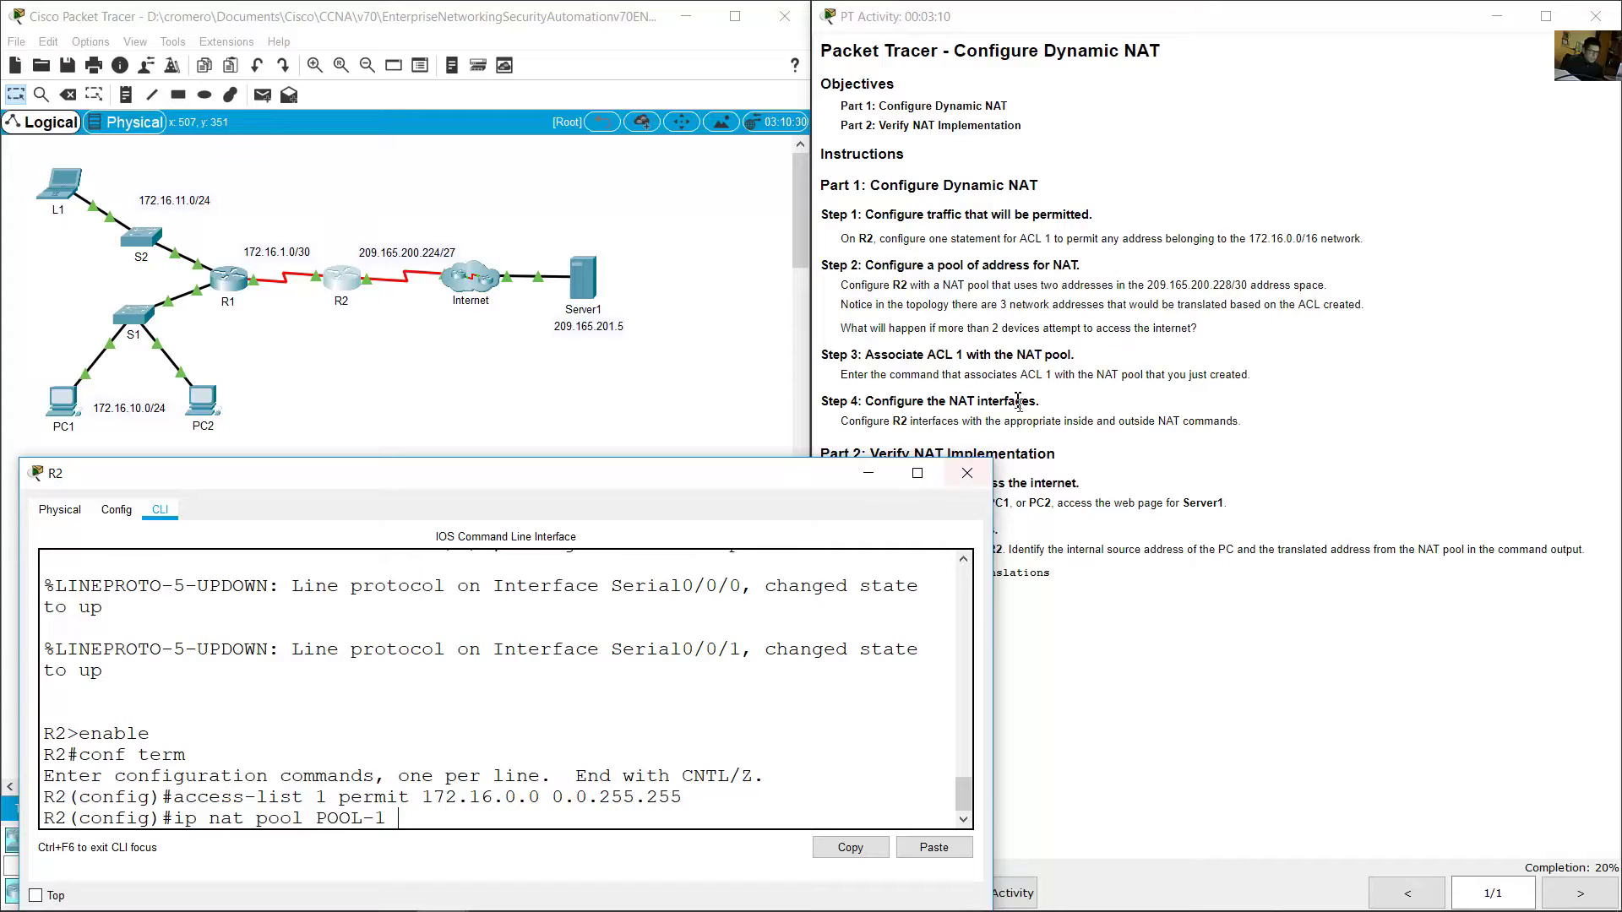
Step: Examine the 209.165.200.228/30 address range and its /30 prefix in Step 2
{"action": "left_click", "coordinate": [1154, 305]}
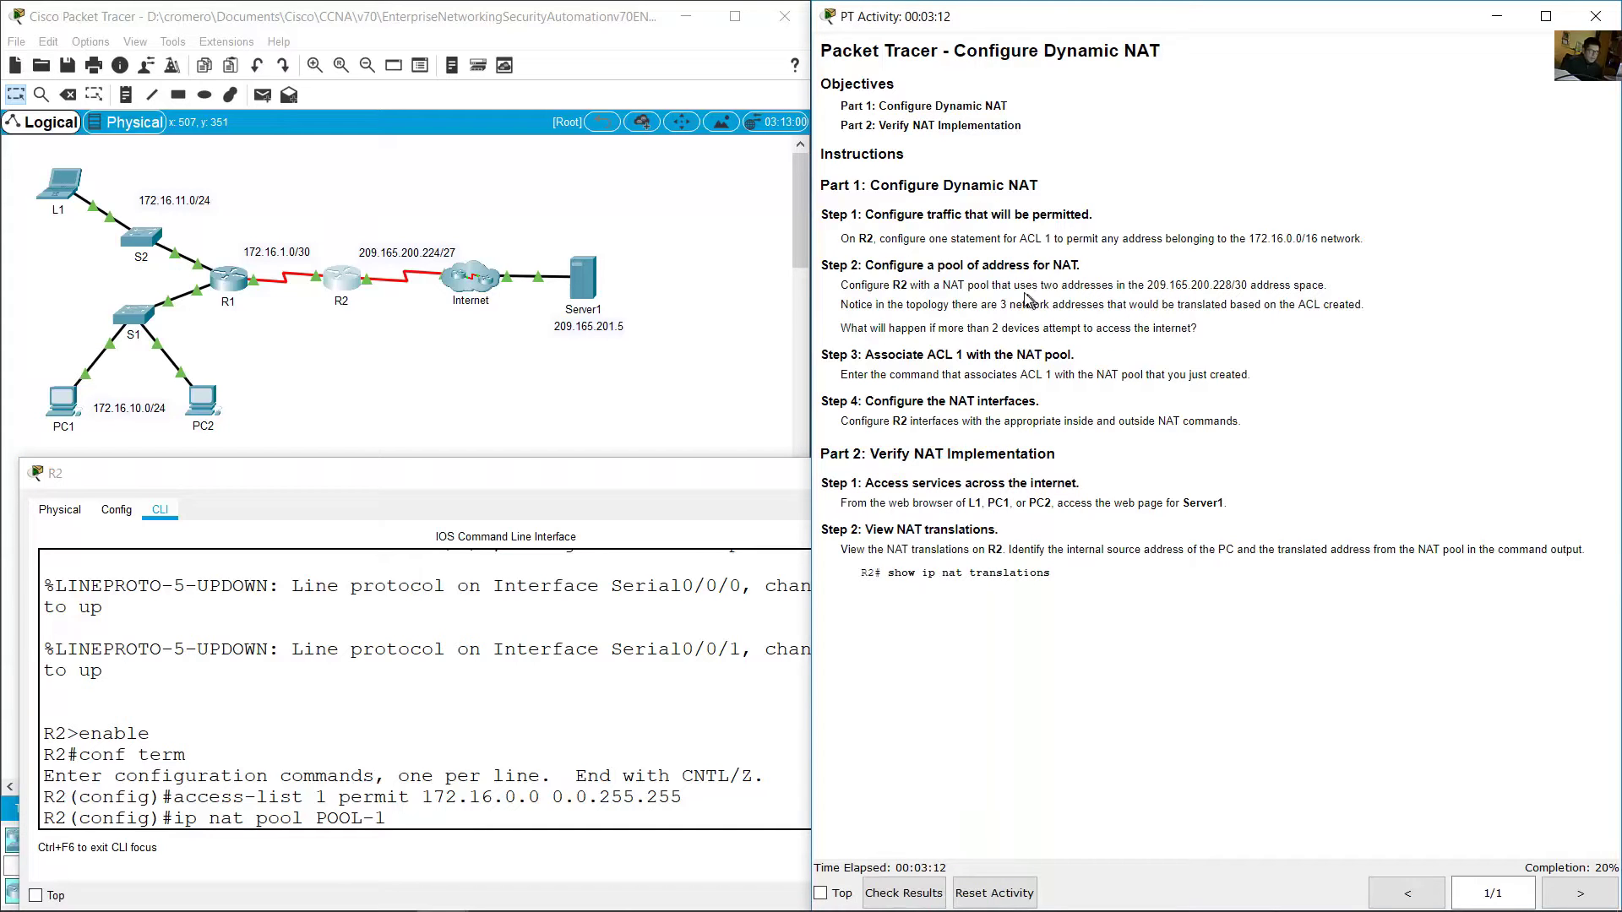
{"action": "left_click_drag", "start_coordinate": [1031, 284], "coordinate": [1236, 287]}
{"action": "left_click", "coordinate": [1176, 284]}
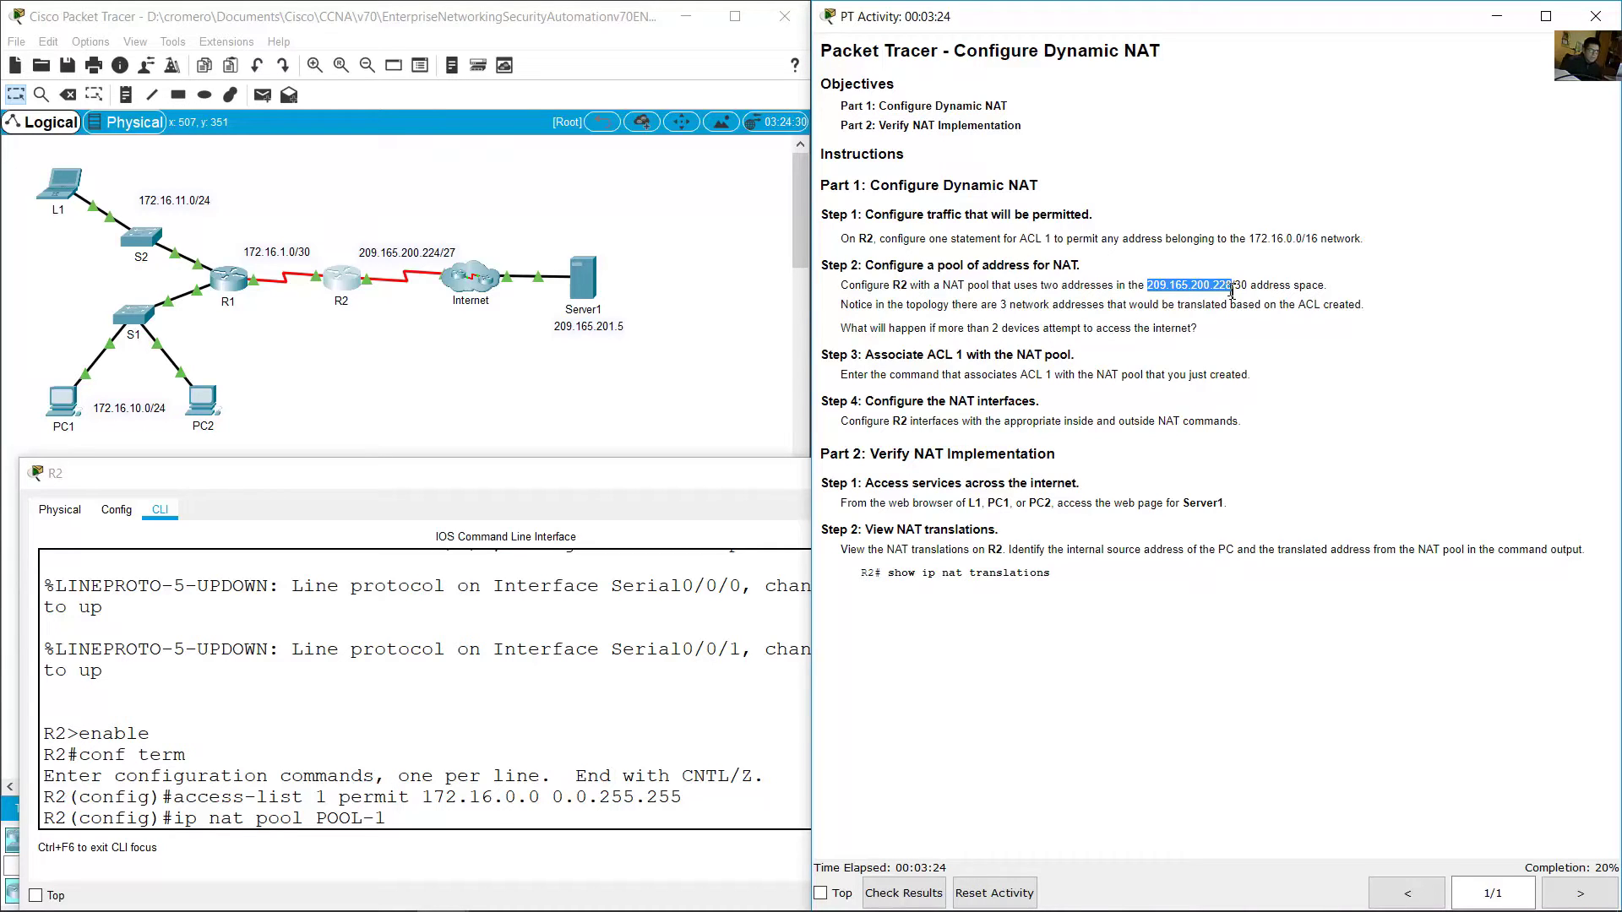
{"action": "left_click", "coordinate": [1224, 290]}
{"action": "left_click_drag", "start_coordinate": [1211, 286], "coordinate": [1243, 286]}
{"action": "left_click", "coordinate": [1241, 286]}
{"action": "left_click_drag", "start_coordinate": [1234, 285], "coordinate": [1248, 287]}
{"action": "left_click", "coordinate": [1182, 291]}
{"action": "left_click", "coordinate": [528, 821]}
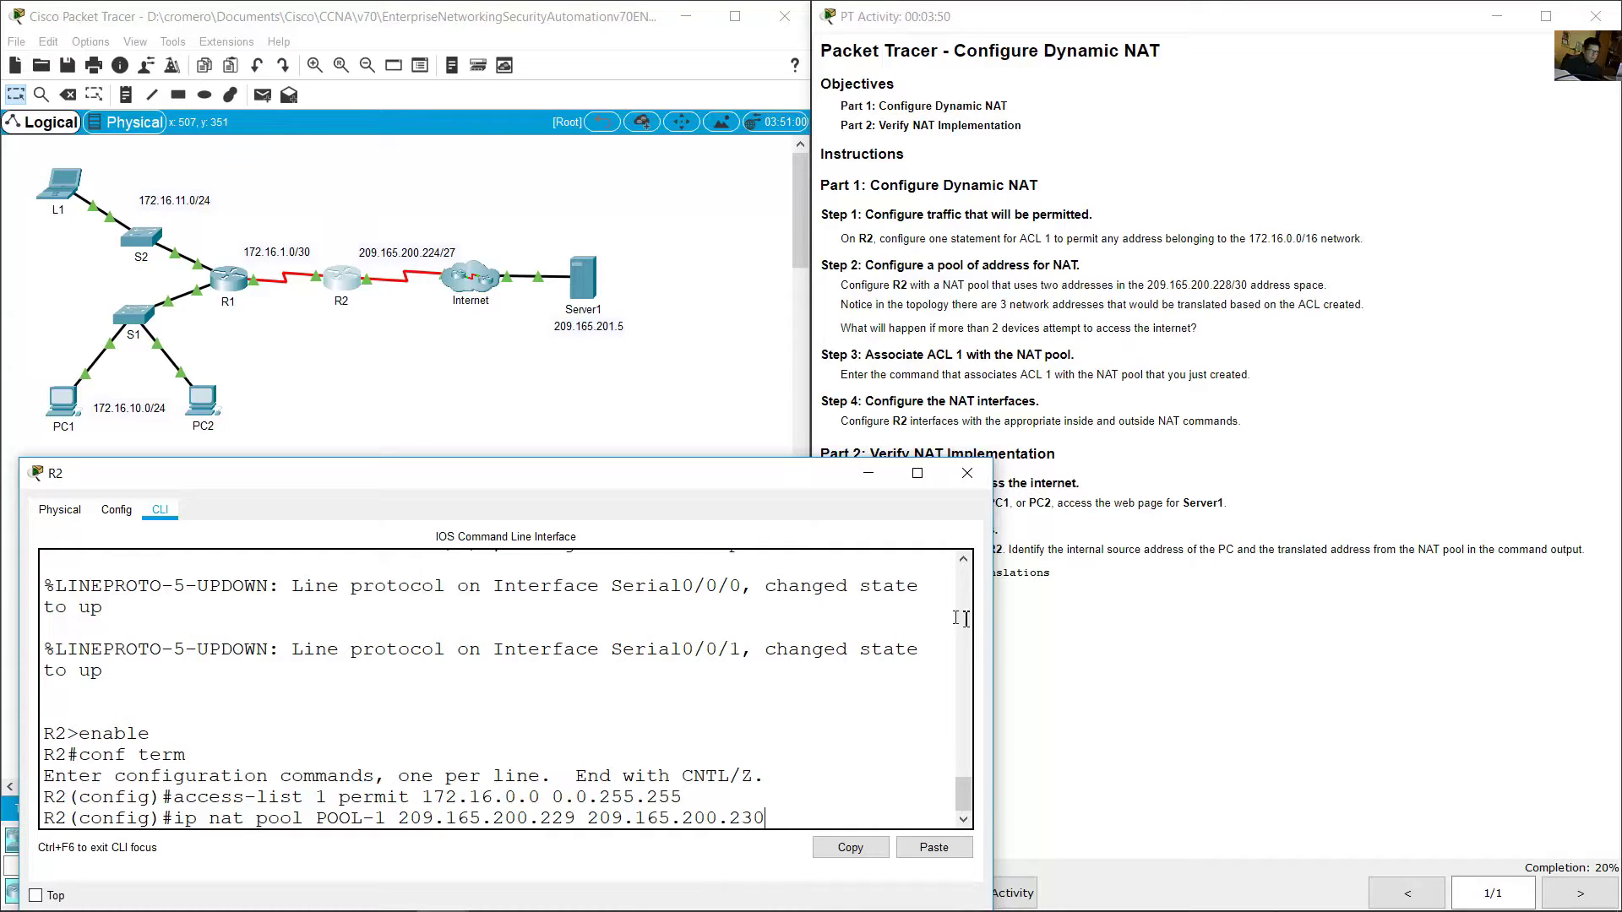
Step: Finish ip nat pool POOL-1 209.165.200.229 209.165.200.230 netmask 255.255.255.252 on R2
{"action": "left_click_drag", "start_coordinate": [993, 619], "coordinate": [1271, 612]}
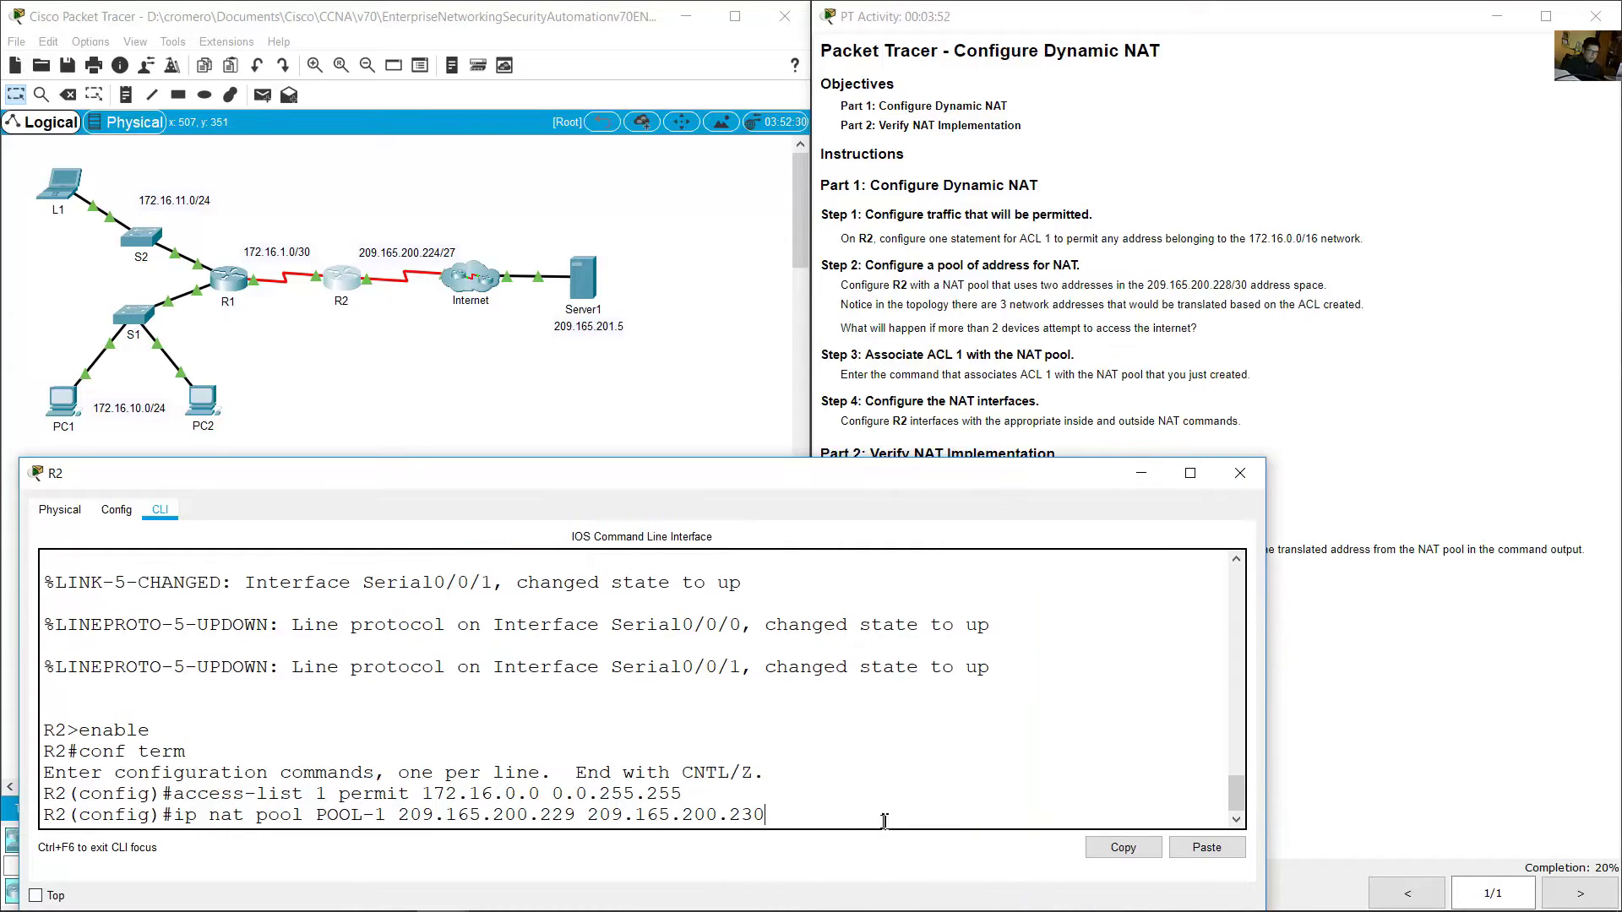
{"action": "type", "text": "netmask"}
{"action": "left_click", "coordinate": [1283, 245]}
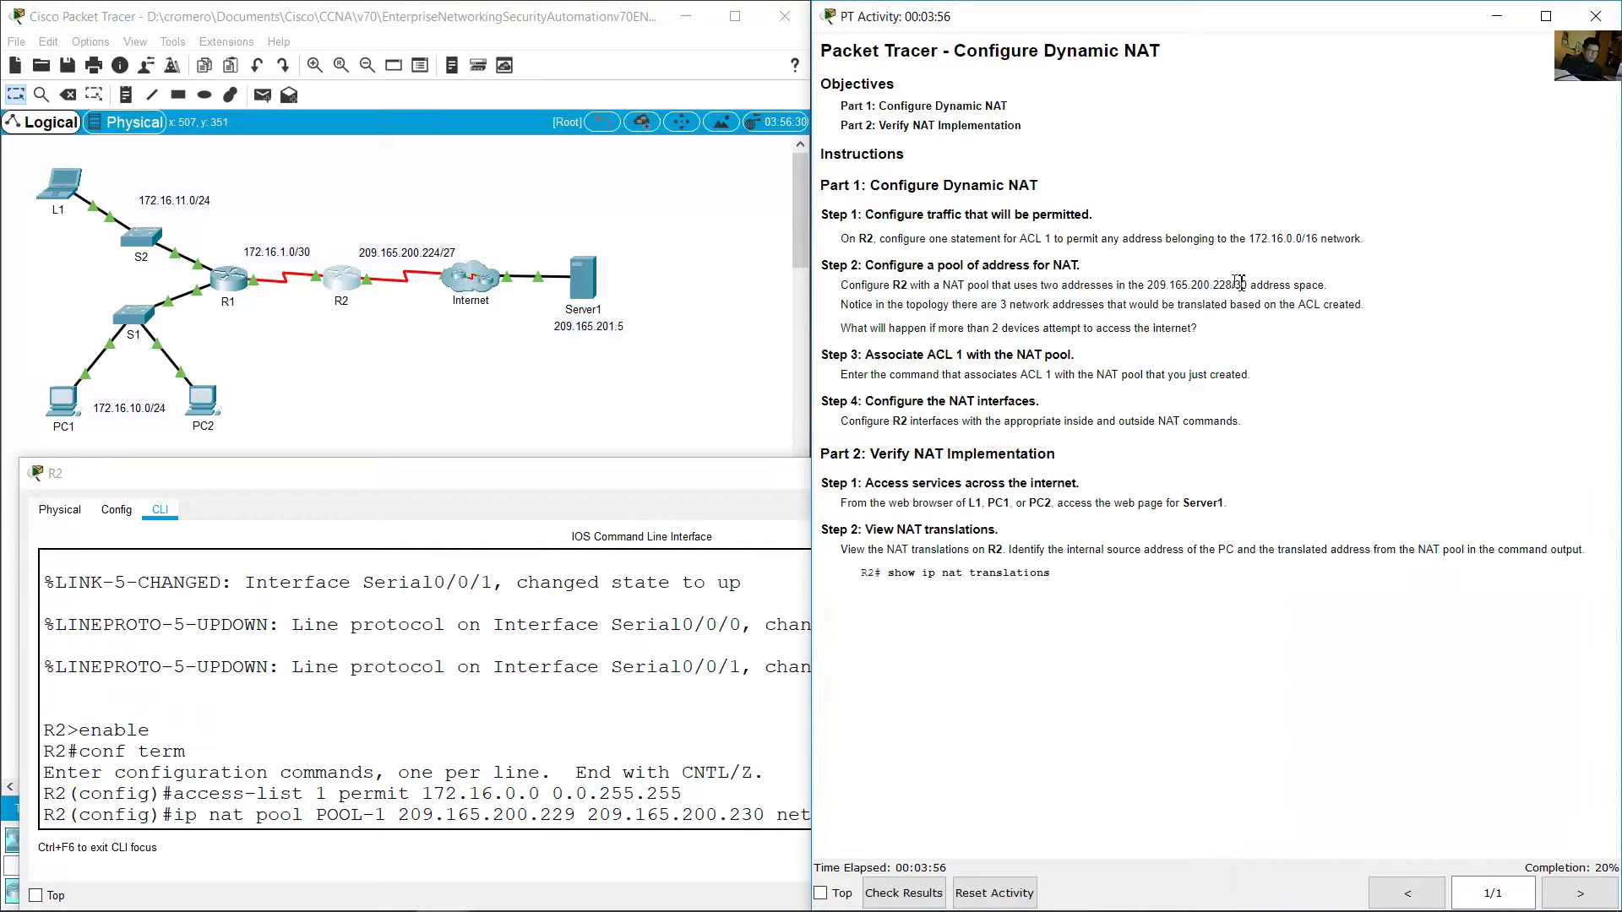
{"action": "double_click", "coordinate": [1240, 285]}
{"action": "left_click", "coordinate": [669, 713]}
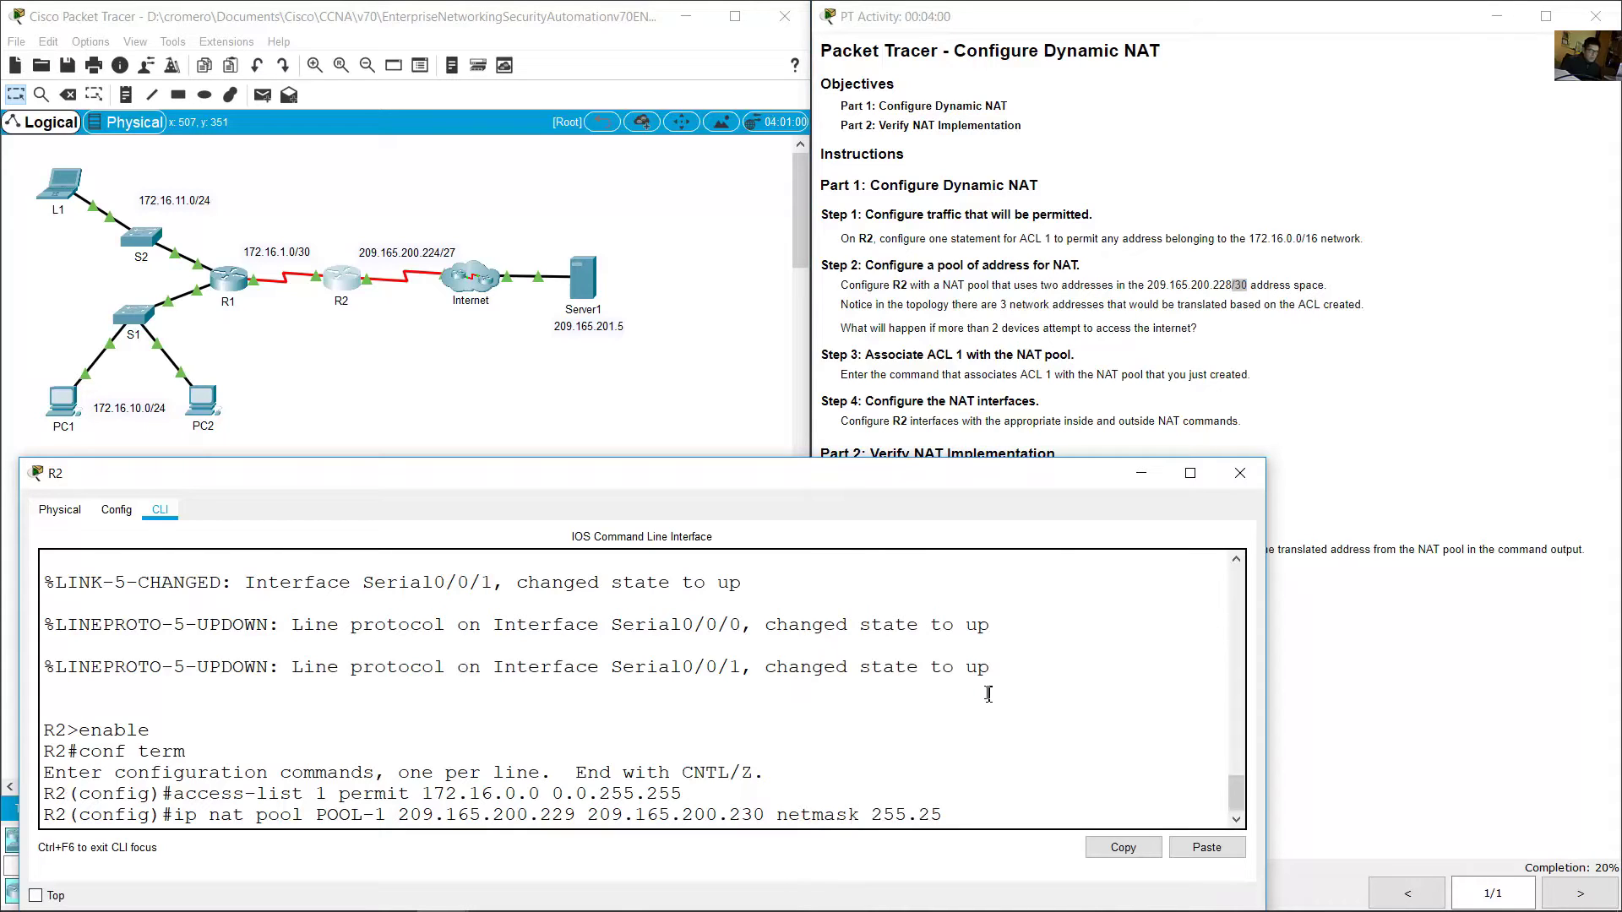
{"action": "type", "text": "5.255.252"}
{"action": "key", "text": "Return"}
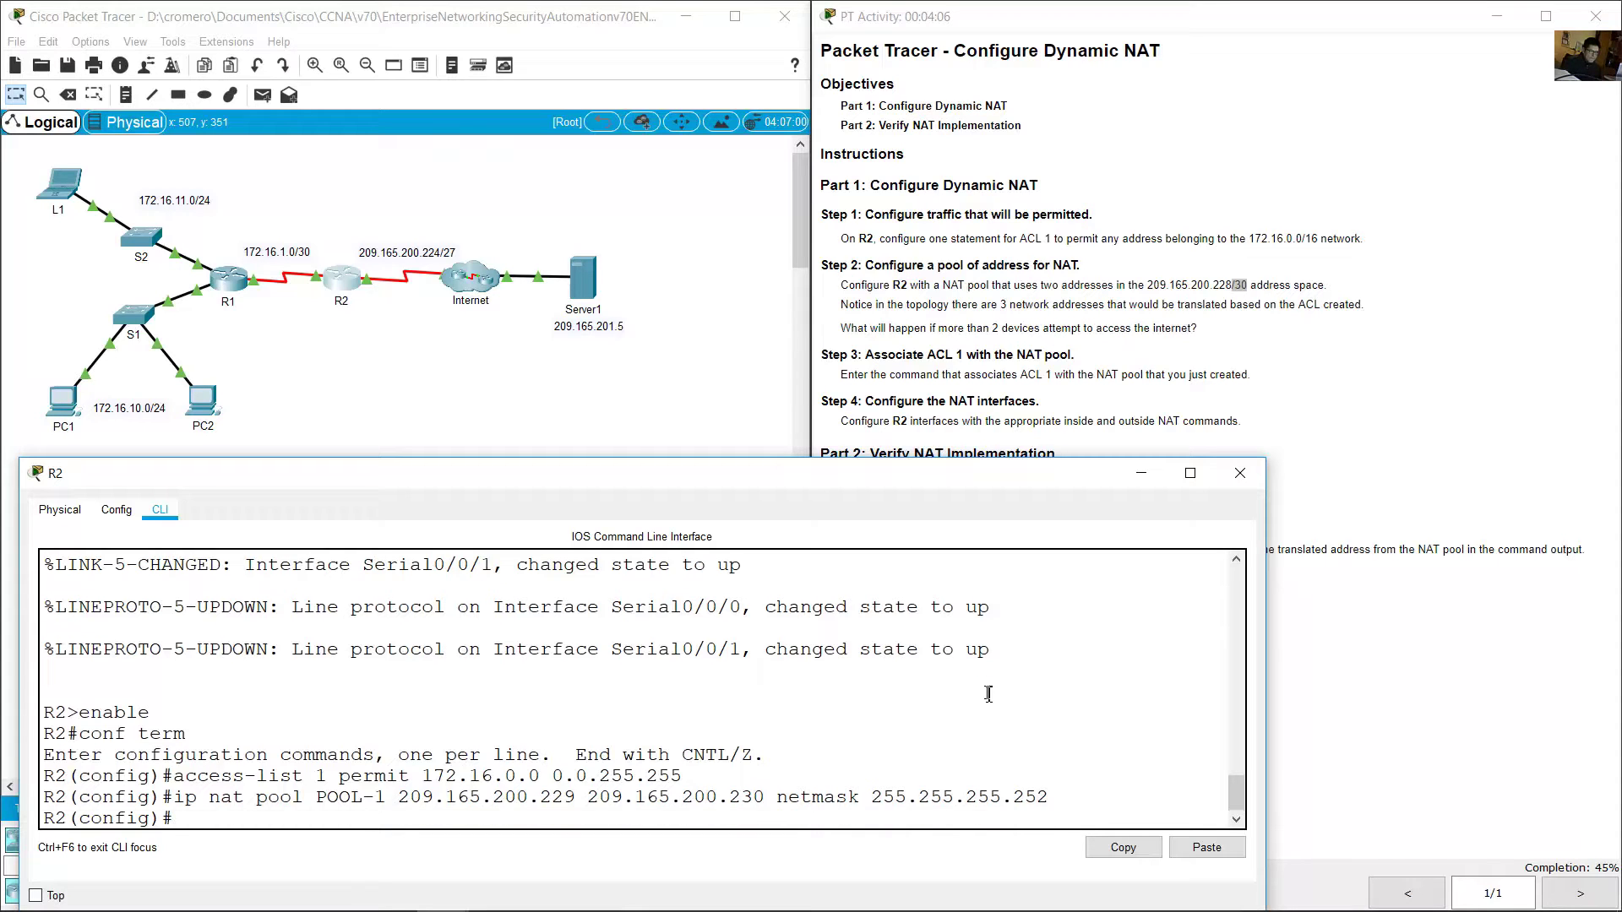
{"action": "left_click", "coordinate": [1208, 300]}
{"action": "left_click_drag", "start_coordinate": [857, 305], "coordinate": [1365, 305]}
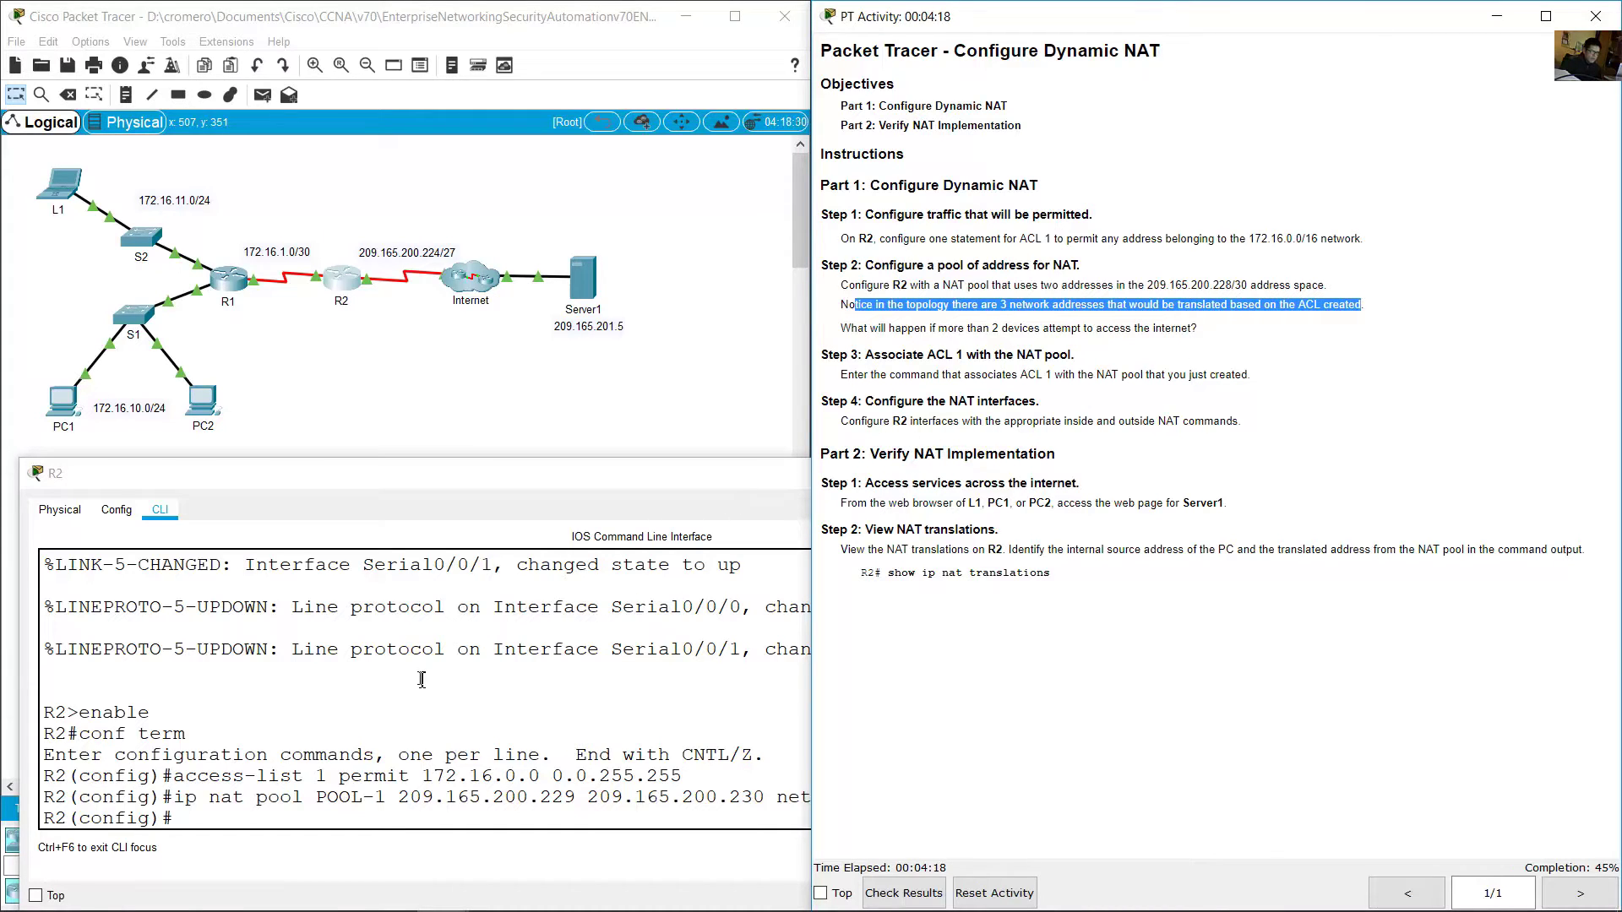
{"action": "left_click", "coordinate": [392, 695]}
{"action": "left_click_drag", "start_coordinate": [286, 776], "coordinate": [694, 775]}
{"action": "left_click", "coordinate": [277, 422]}
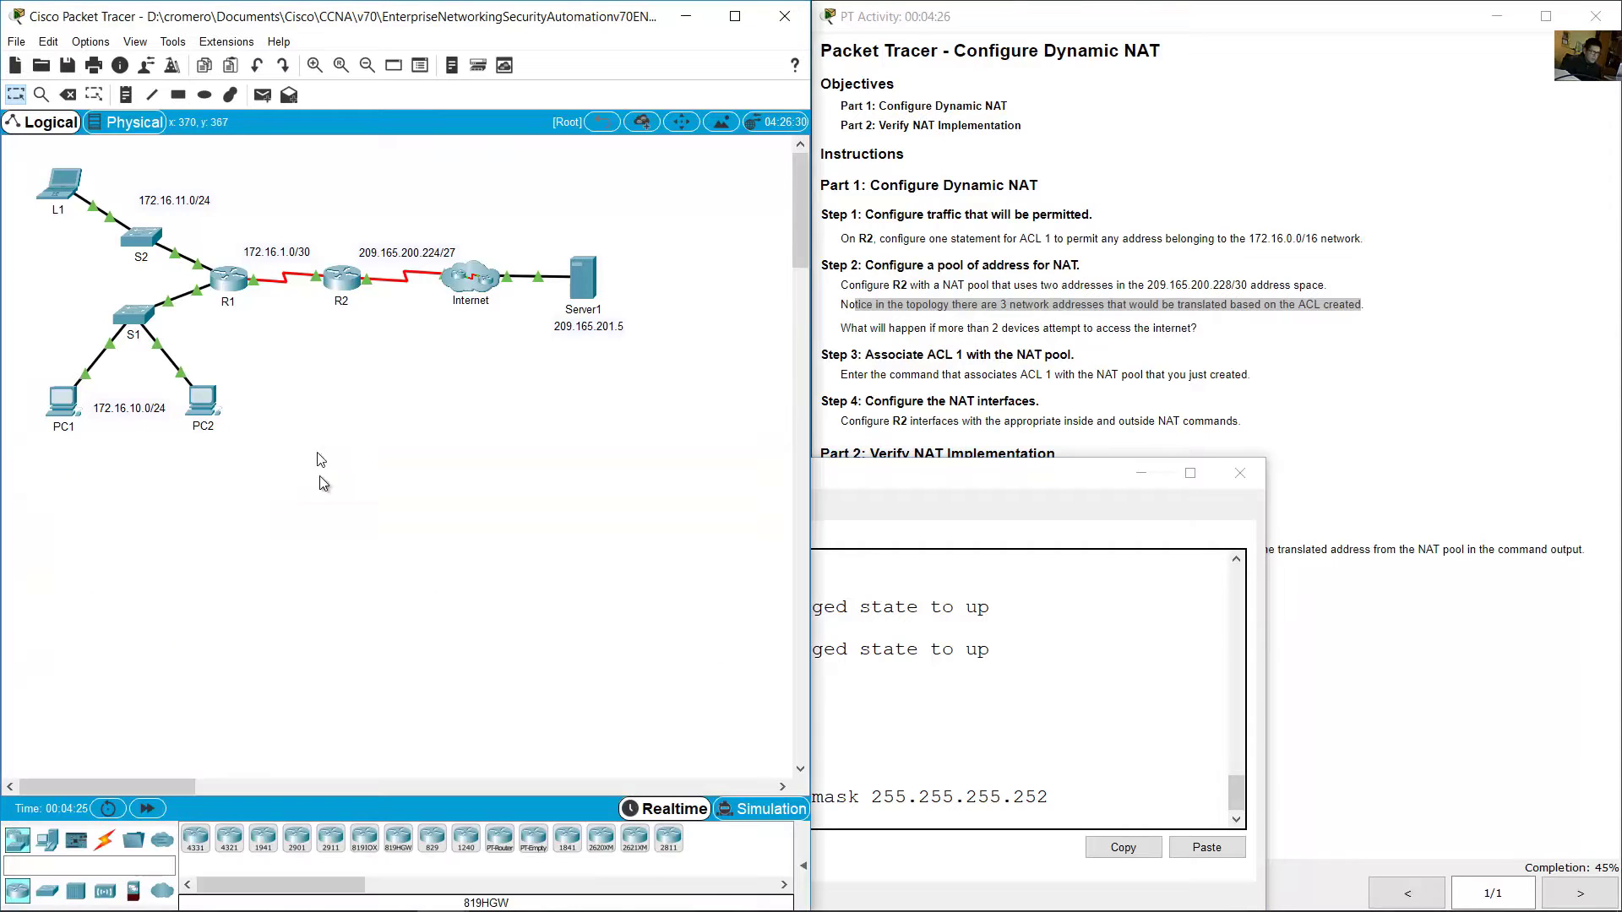
{"action": "left_click_drag", "start_coordinate": [316, 492], "coordinate": [203, 190]}
{"action": "left_click", "coordinate": [279, 252]}
{"action": "left_click_drag", "start_coordinate": [174, 517], "coordinate": [29, 395]}
{"action": "left_click", "coordinate": [957, 694]}
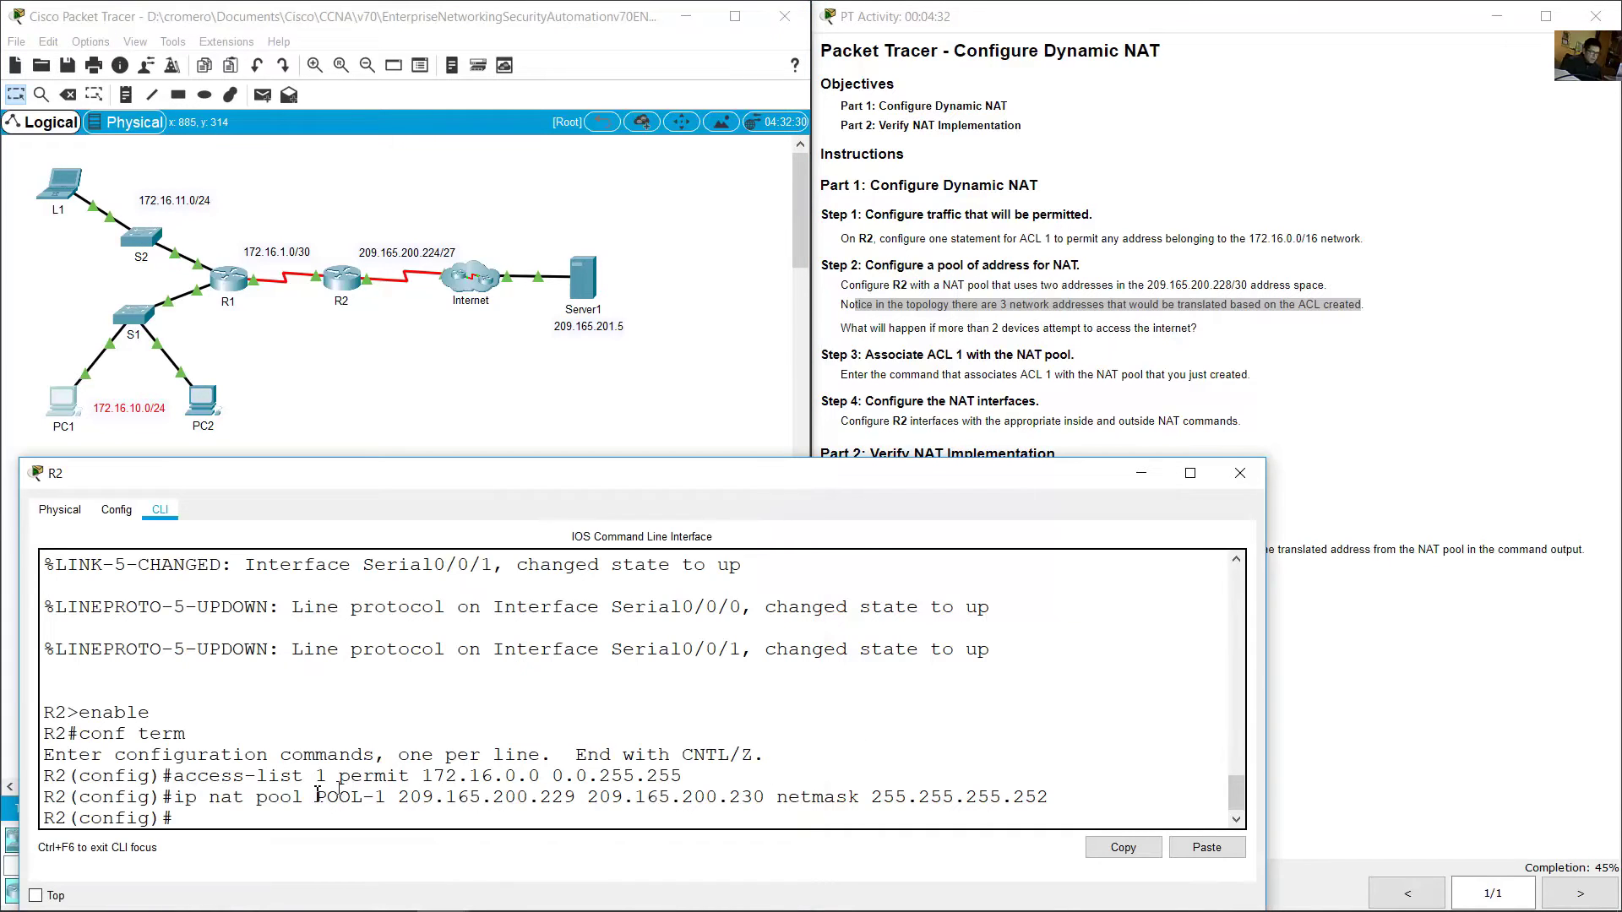
{"action": "left_click_drag", "start_coordinate": [183, 799], "coordinate": [953, 802]}
{"action": "left_click", "coordinate": [790, 799]}
{"action": "left_click_drag", "start_coordinate": [400, 806], "coordinate": [574, 803]}
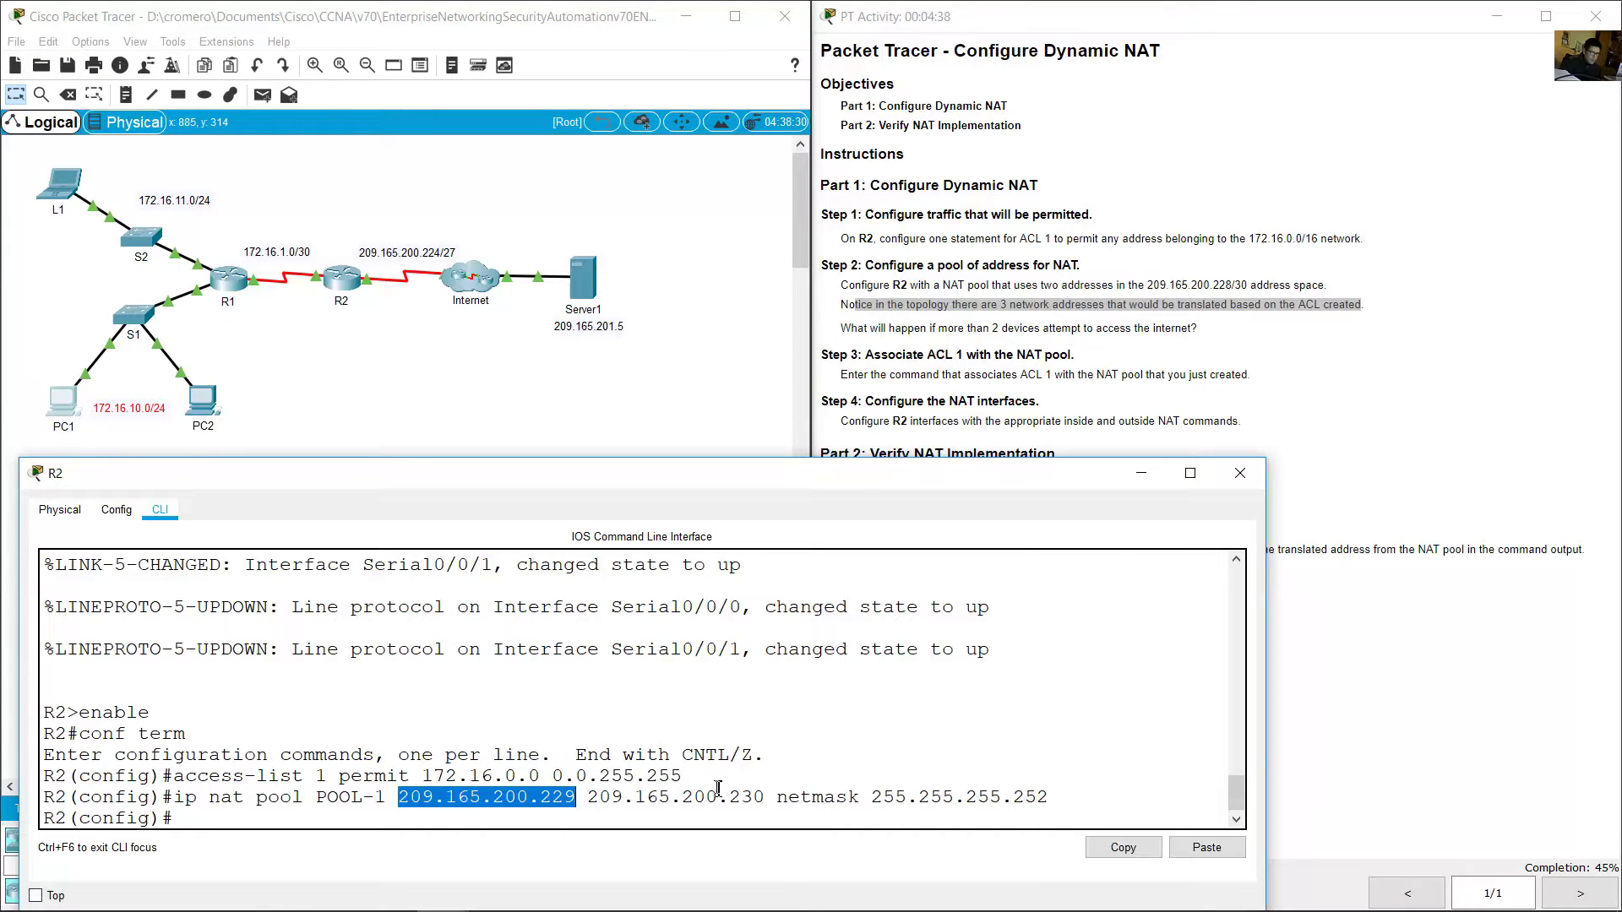
{"action": "left_click_drag", "start_coordinate": [719, 799], "coordinate": [764, 799]}
{"action": "left_click", "coordinate": [1242, 334]}
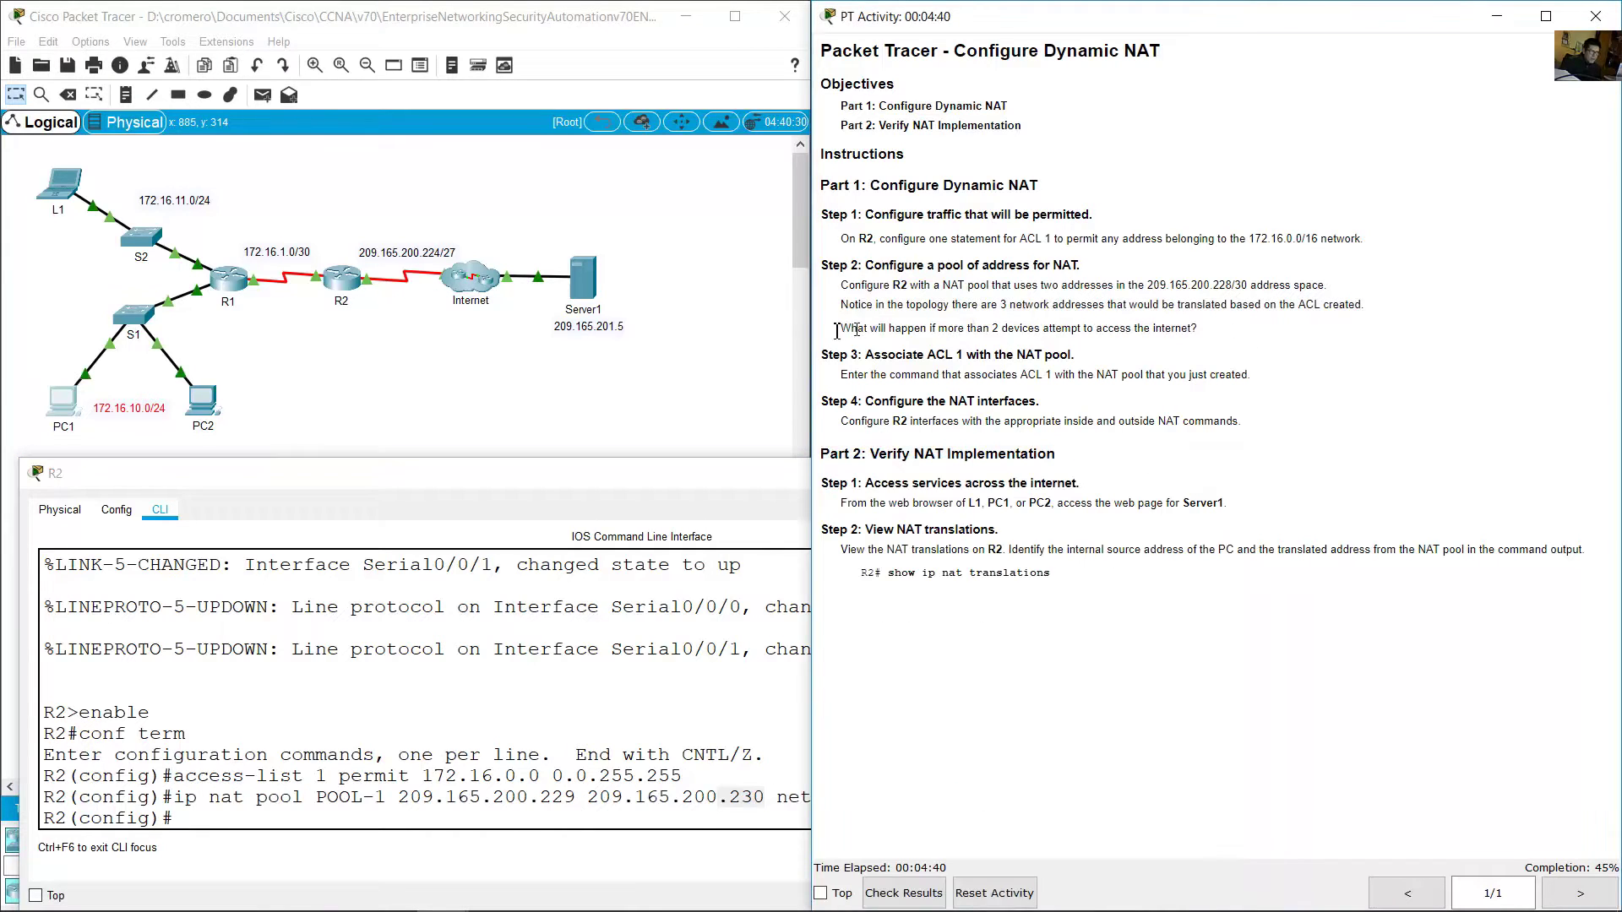
{"action": "left_click_drag", "start_coordinate": [836, 334], "coordinate": [1200, 331]}
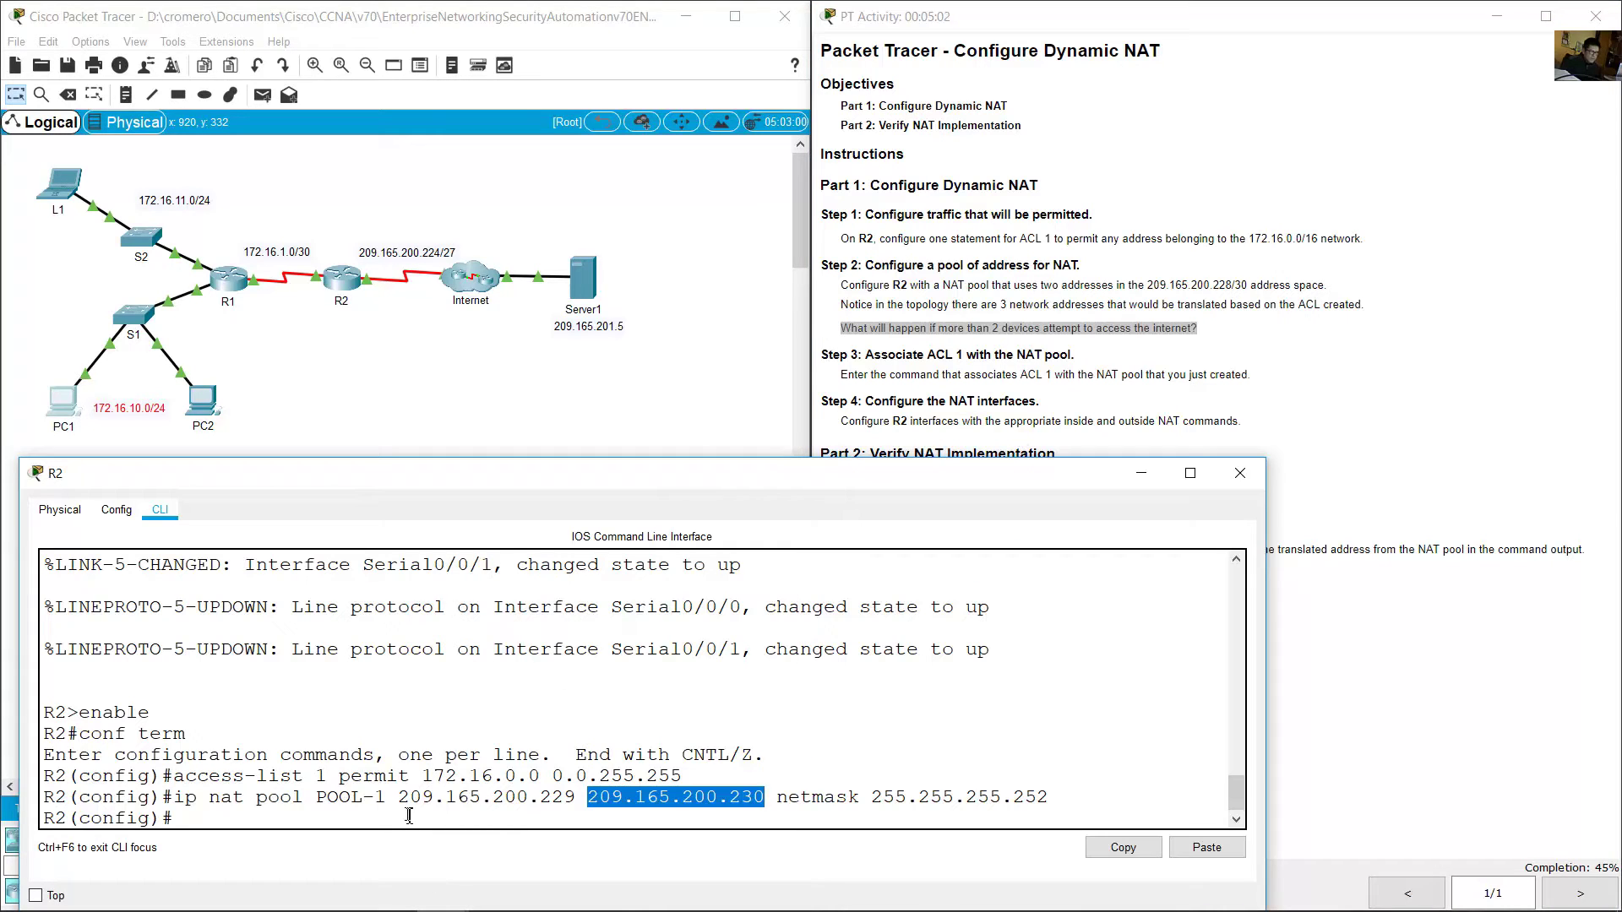
{"action": "left_click", "coordinate": [409, 815]}
{"action": "left_click_drag", "start_coordinate": [398, 797], "coordinate": [764, 797]}
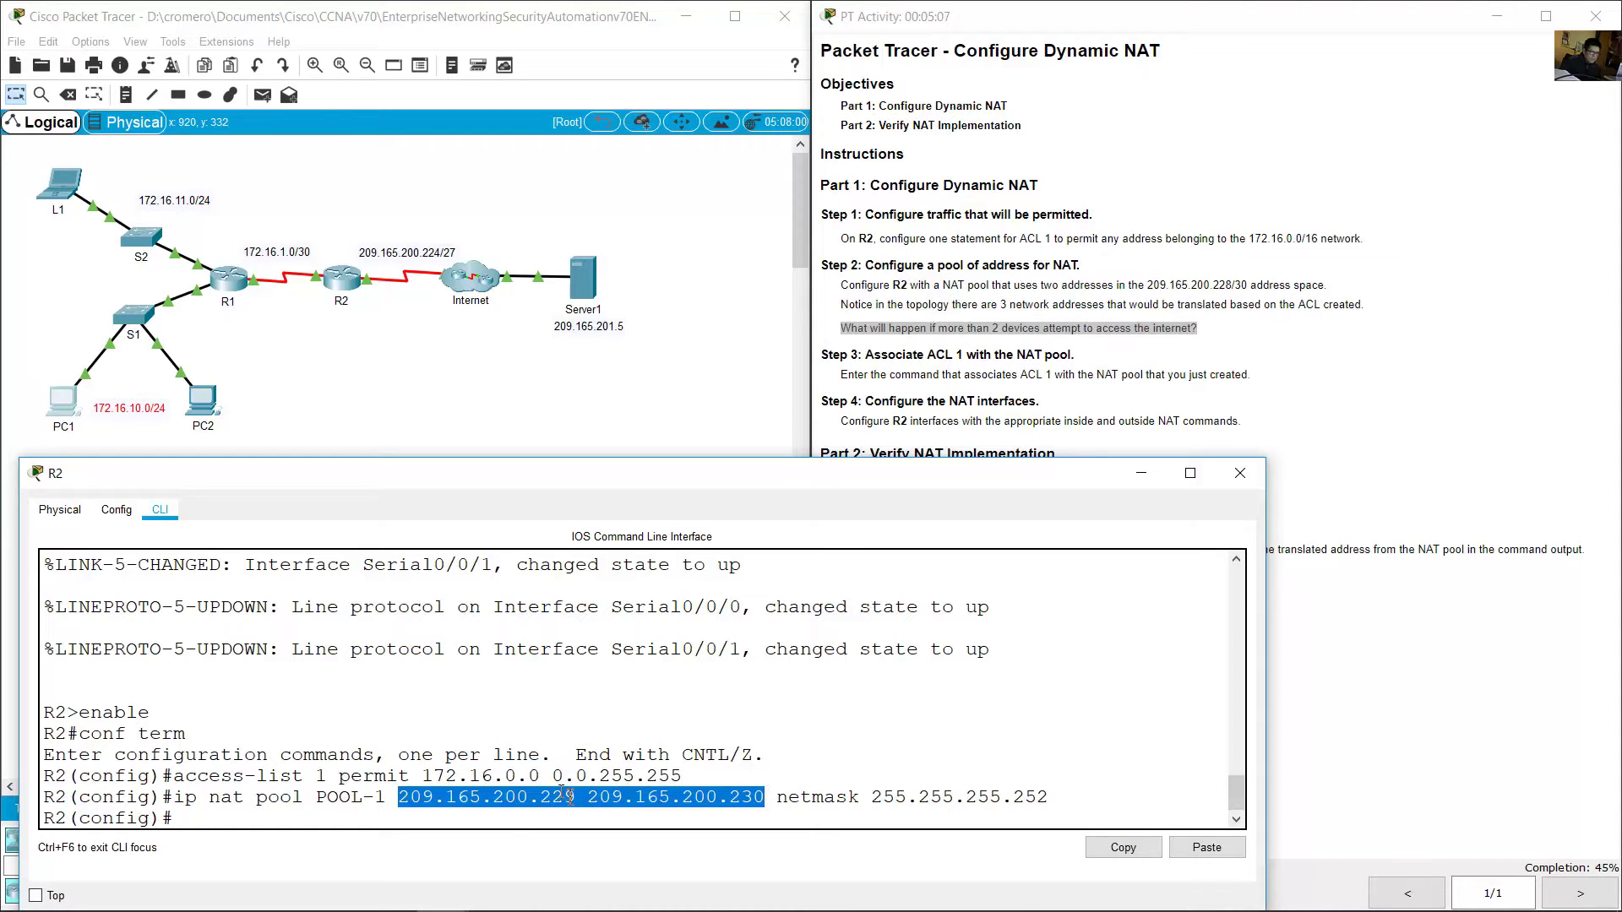
{"action": "left_click", "coordinate": [1181, 363]}
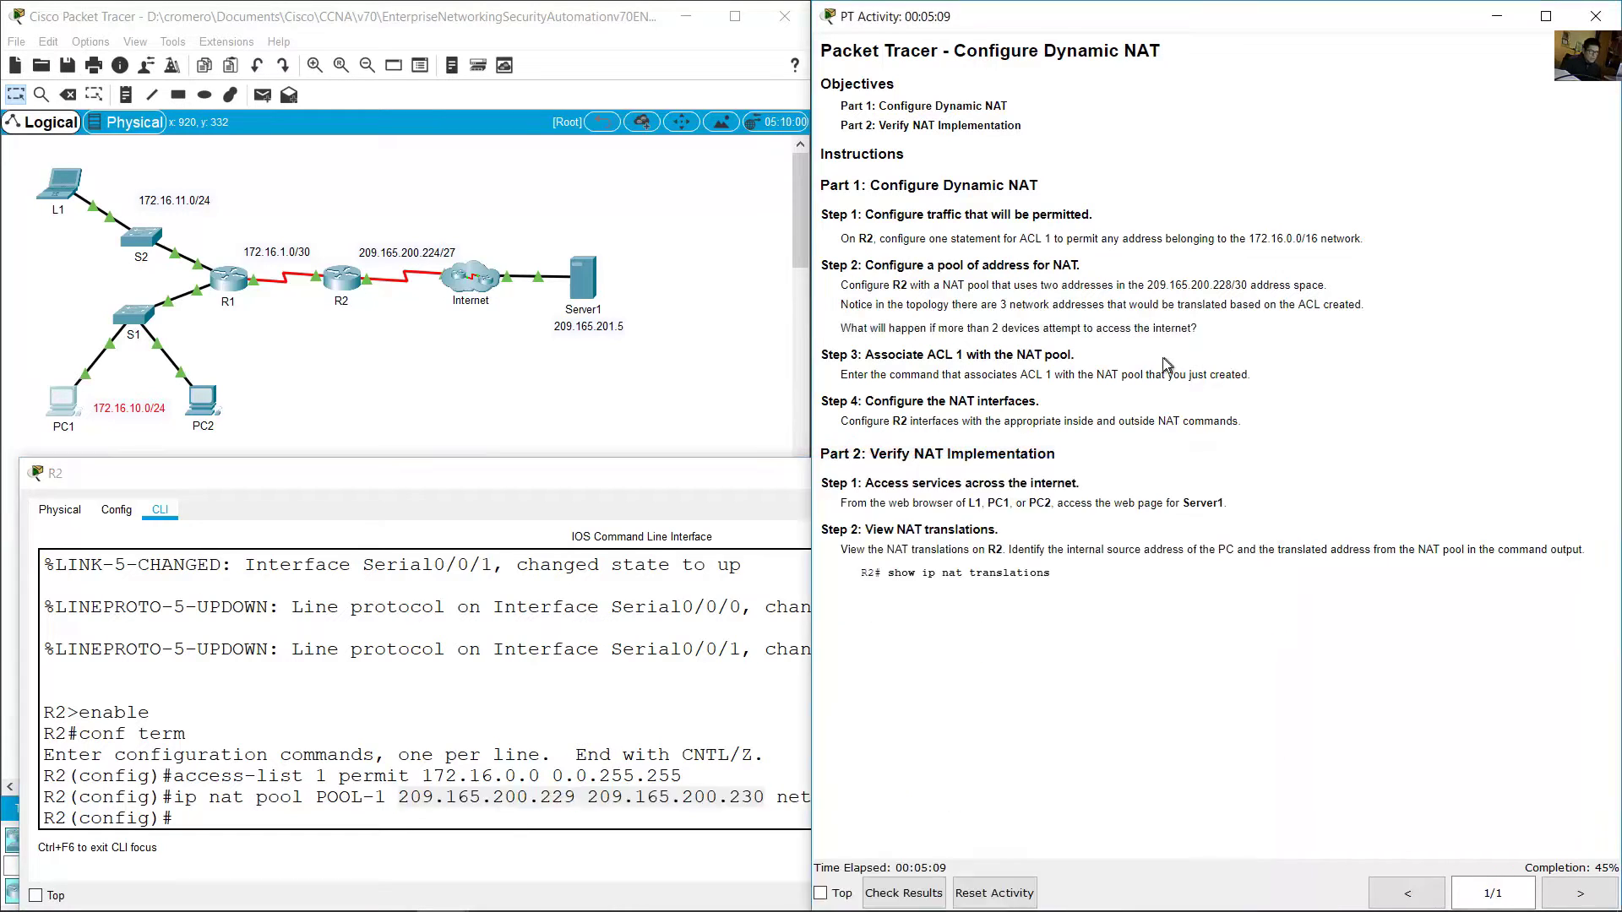
{"action": "left_click_drag", "start_coordinate": [871, 328], "coordinate": [1213, 333]}
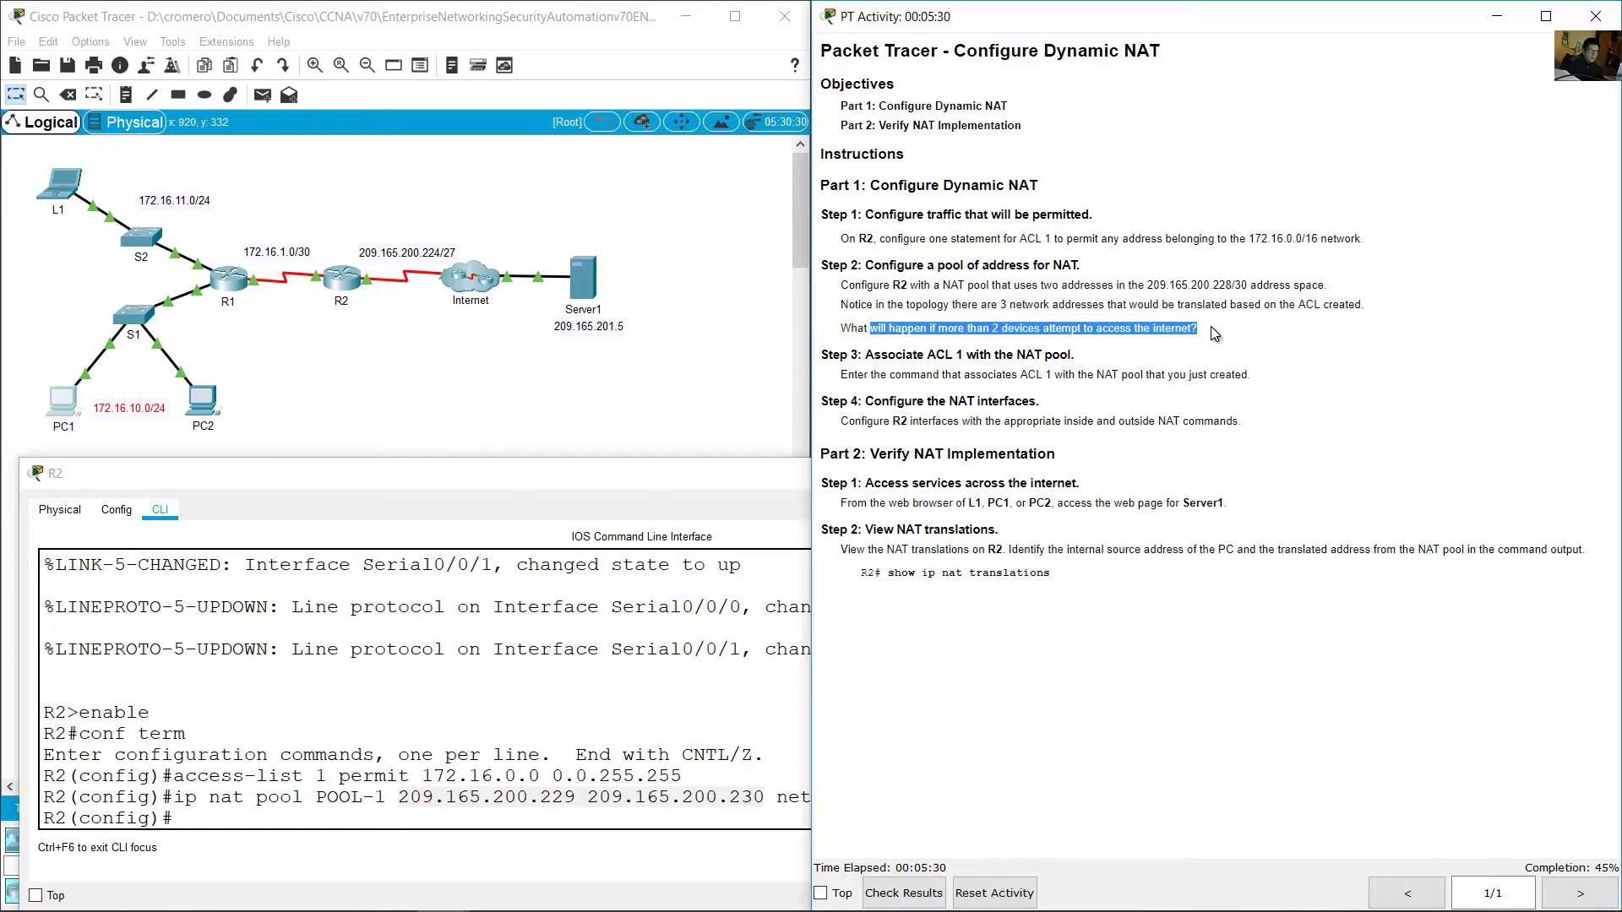
{"action": "left_click", "coordinate": [550, 816]}
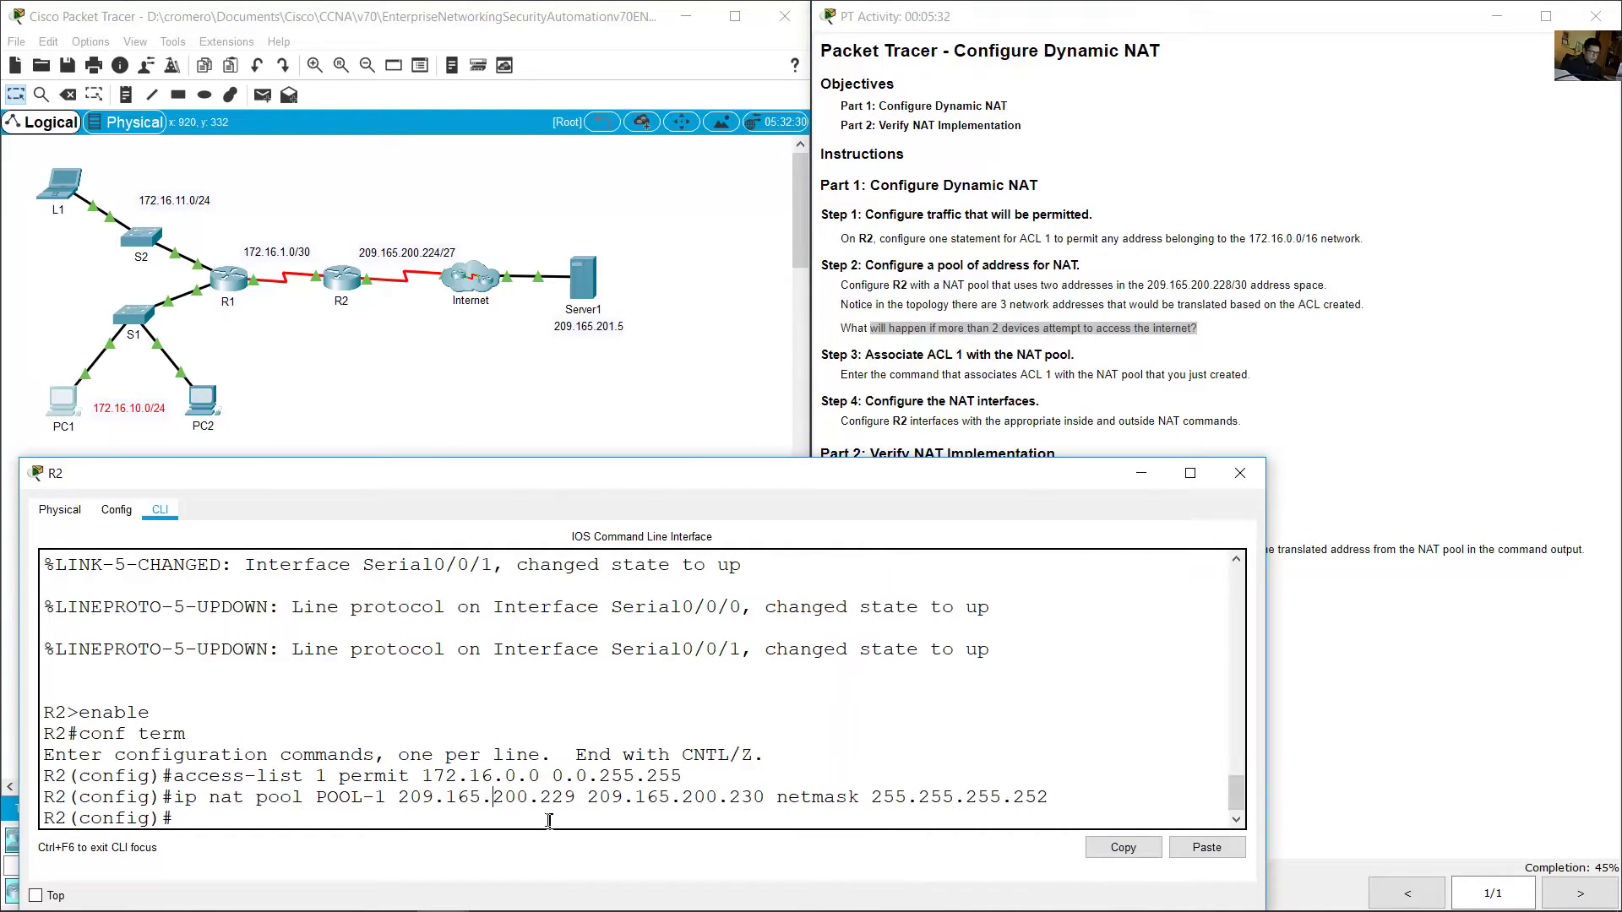
{"action": "left_click_drag", "start_coordinate": [541, 797], "coordinate": [578, 794]}
{"action": "left_click_drag", "start_coordinate": [730, 798], "coordinate": [767, 798]}
{"action": "left_click", "coordinate": [840, 357]}
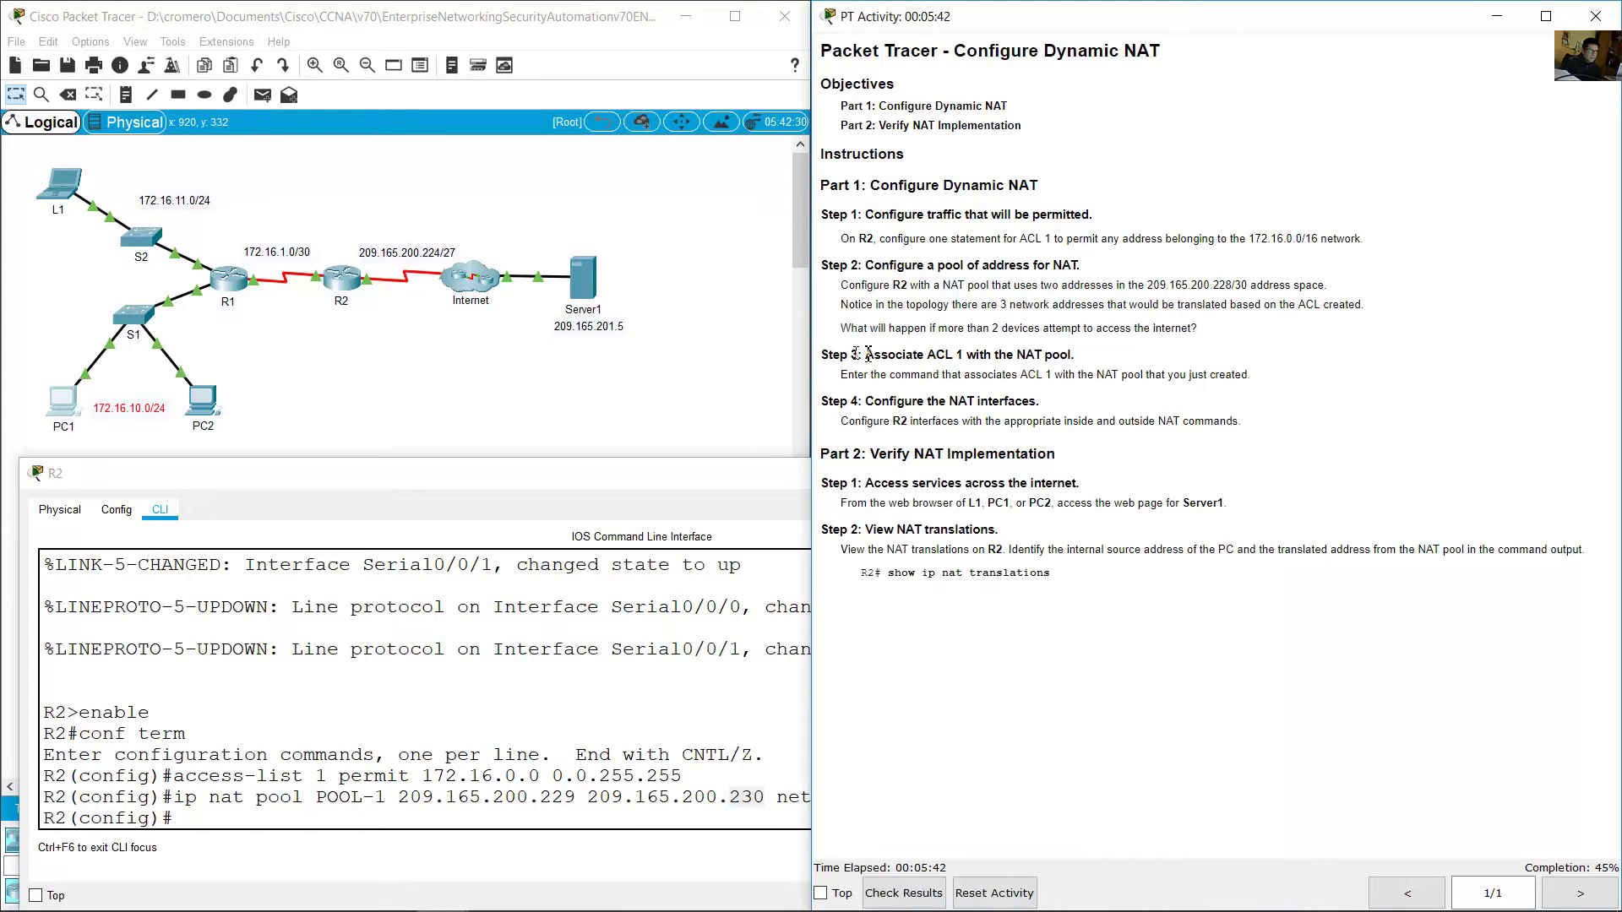
{"action": "left_click_drag", "start_coordinate": [852, 329], "coordinate": [1245, 332]}
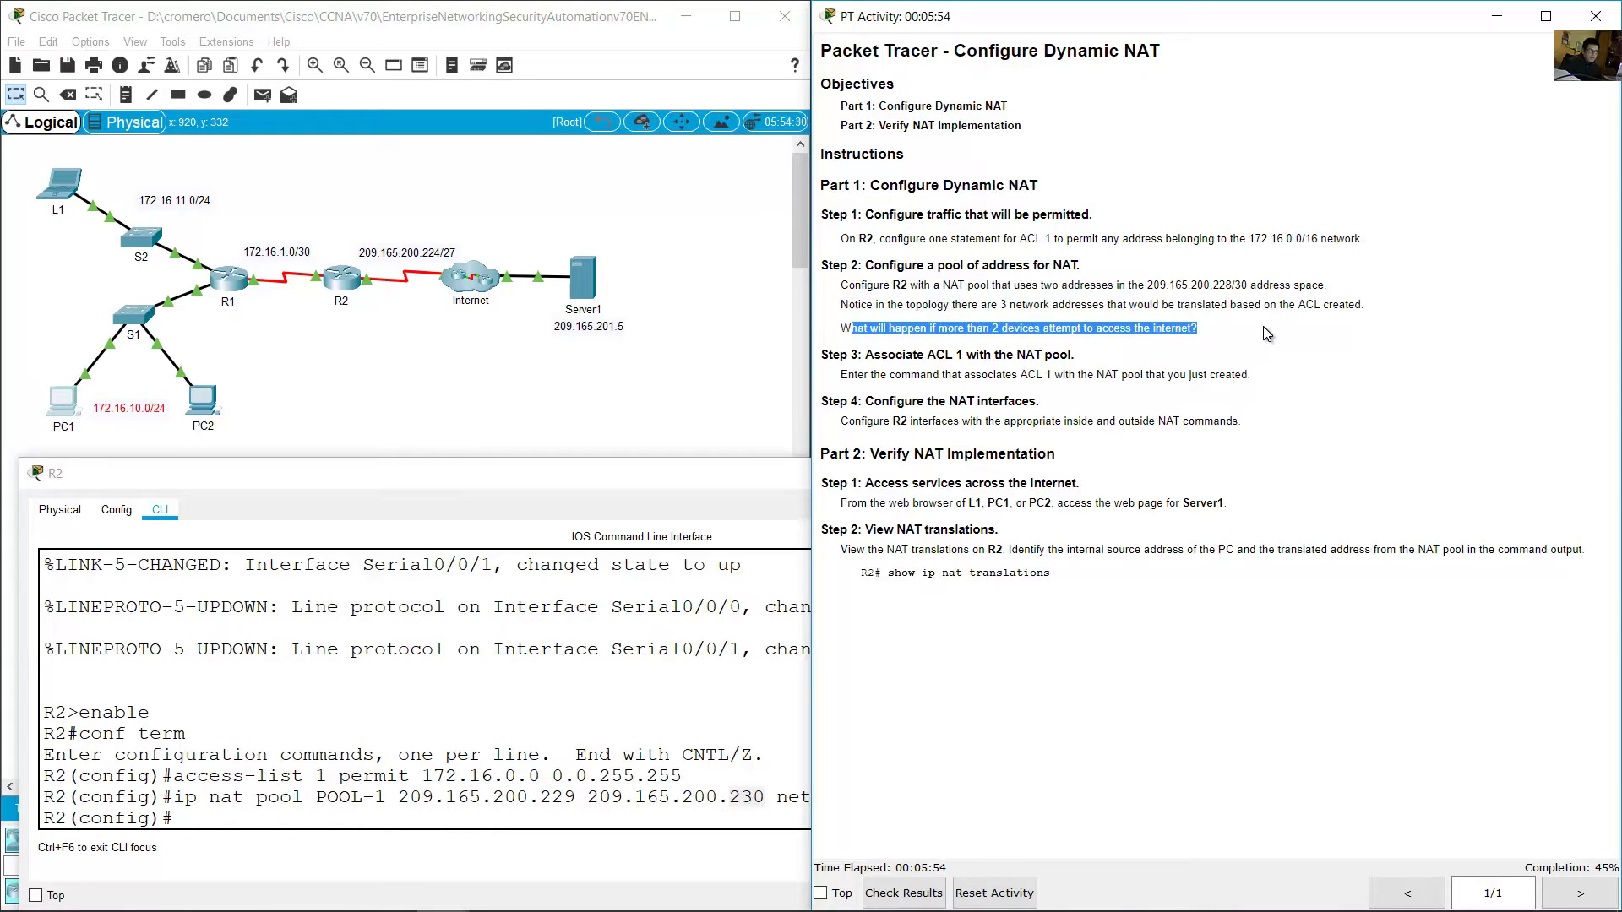
{"action": "left_click", "coordinate": [1264, 331]}
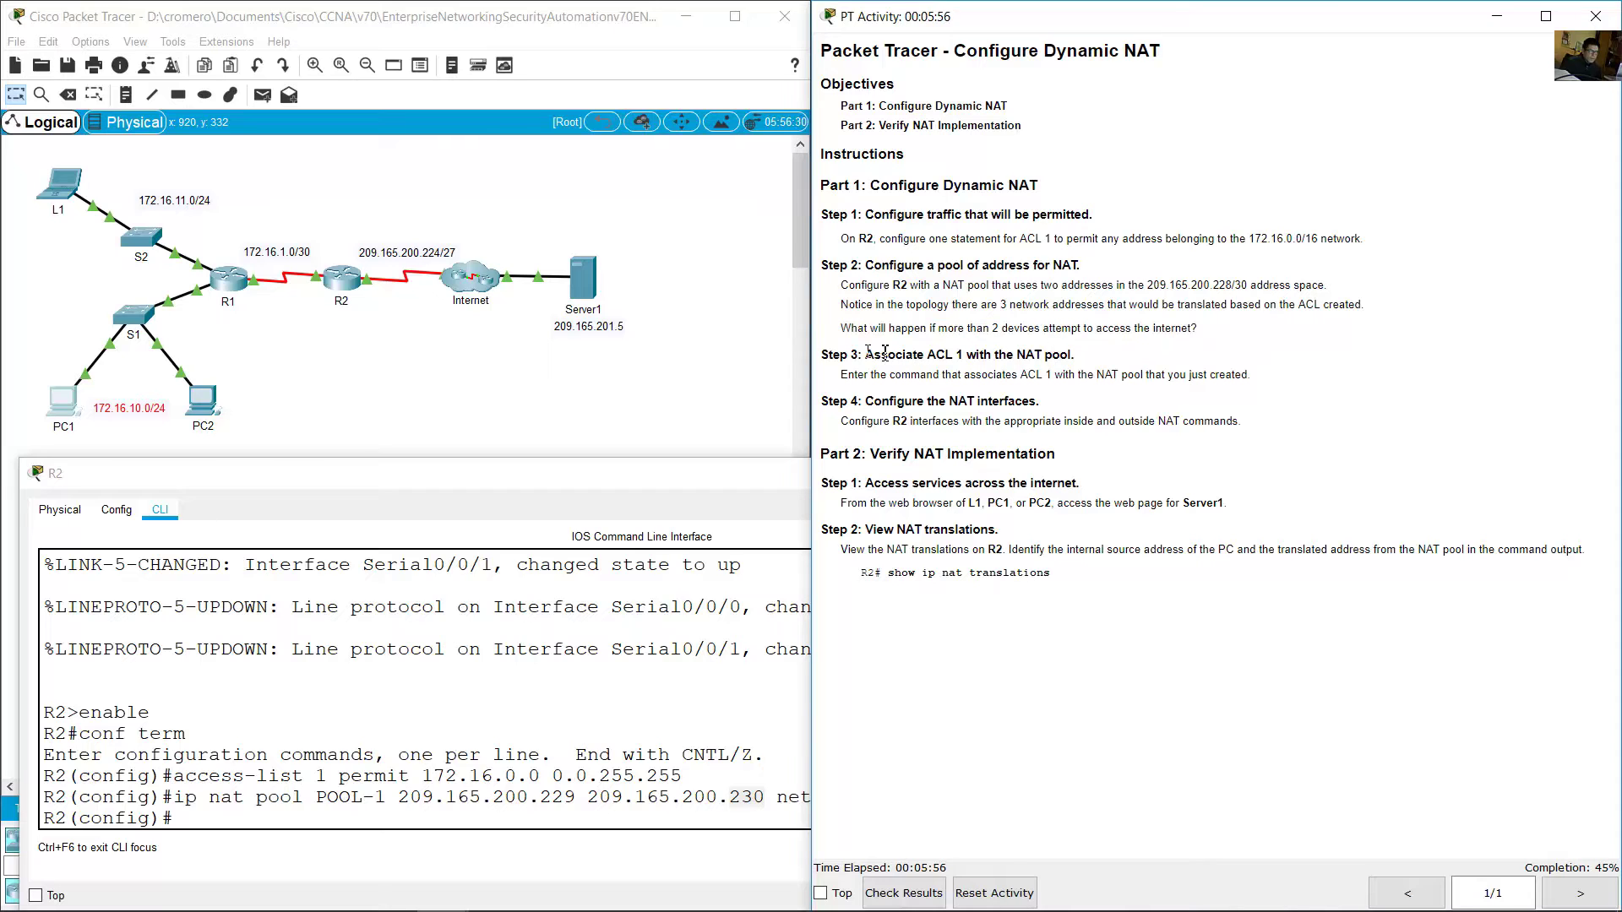
{"action": "left_click_drag", "start_coordinate": [866, 354], "coordinate": [1084, 360]}
Step: Point out list number 1 and pool name POOL-1 in the console, and the Step 3 text
{"action": "left_click", "coordinate": [410, 790]}
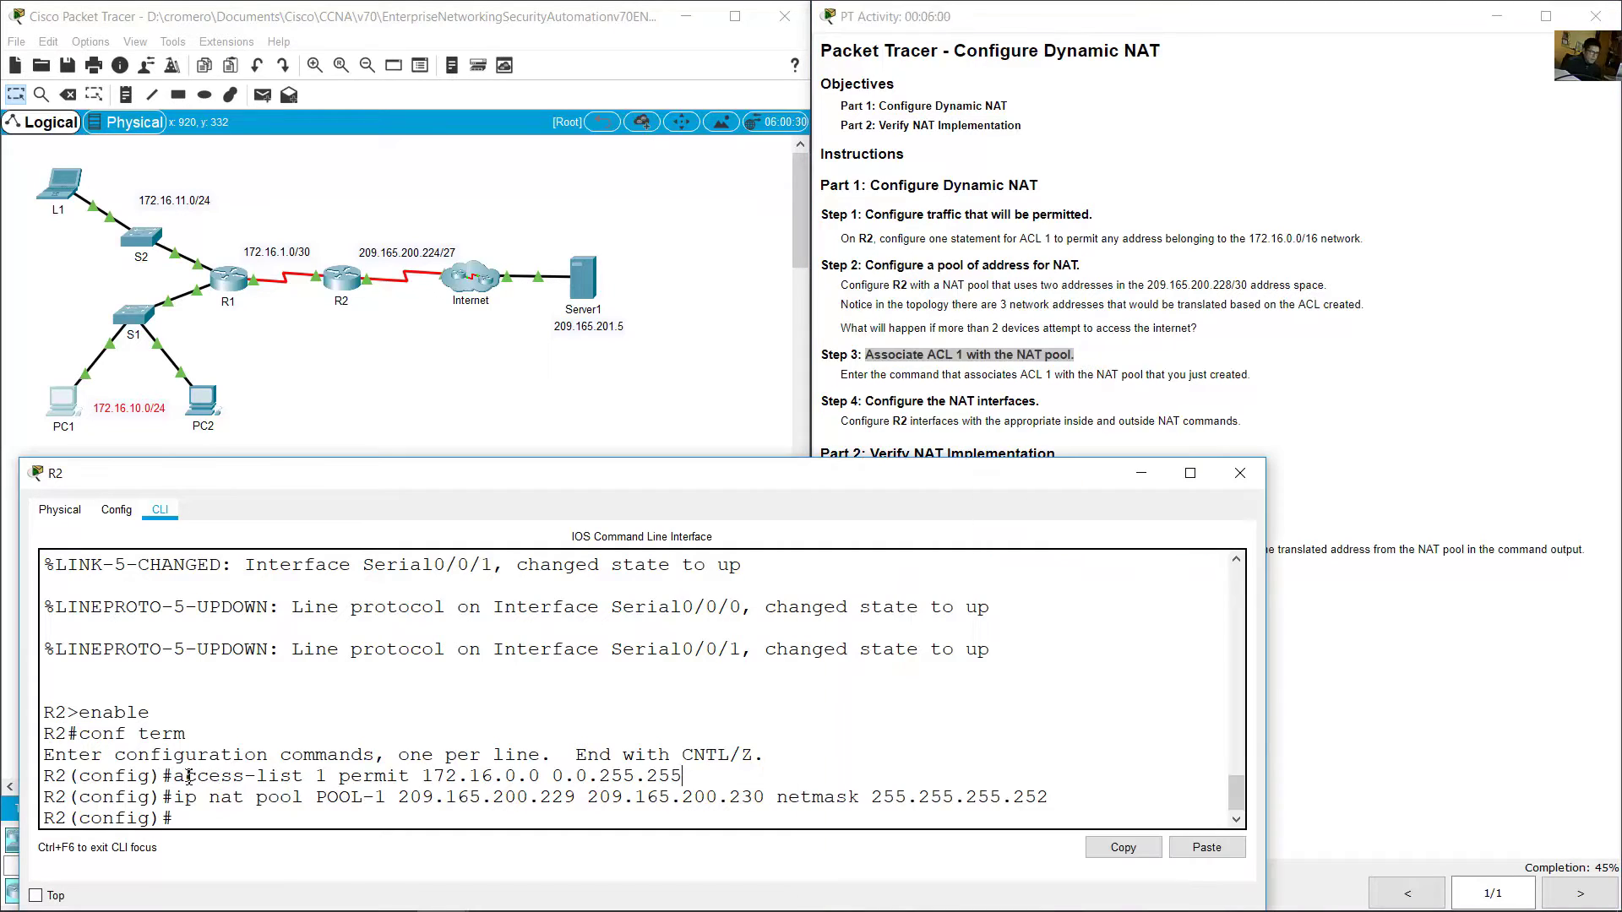
{"action": "left_click_drag", "start_coordinate": [189, 775], "coordinate": [636, 779]}
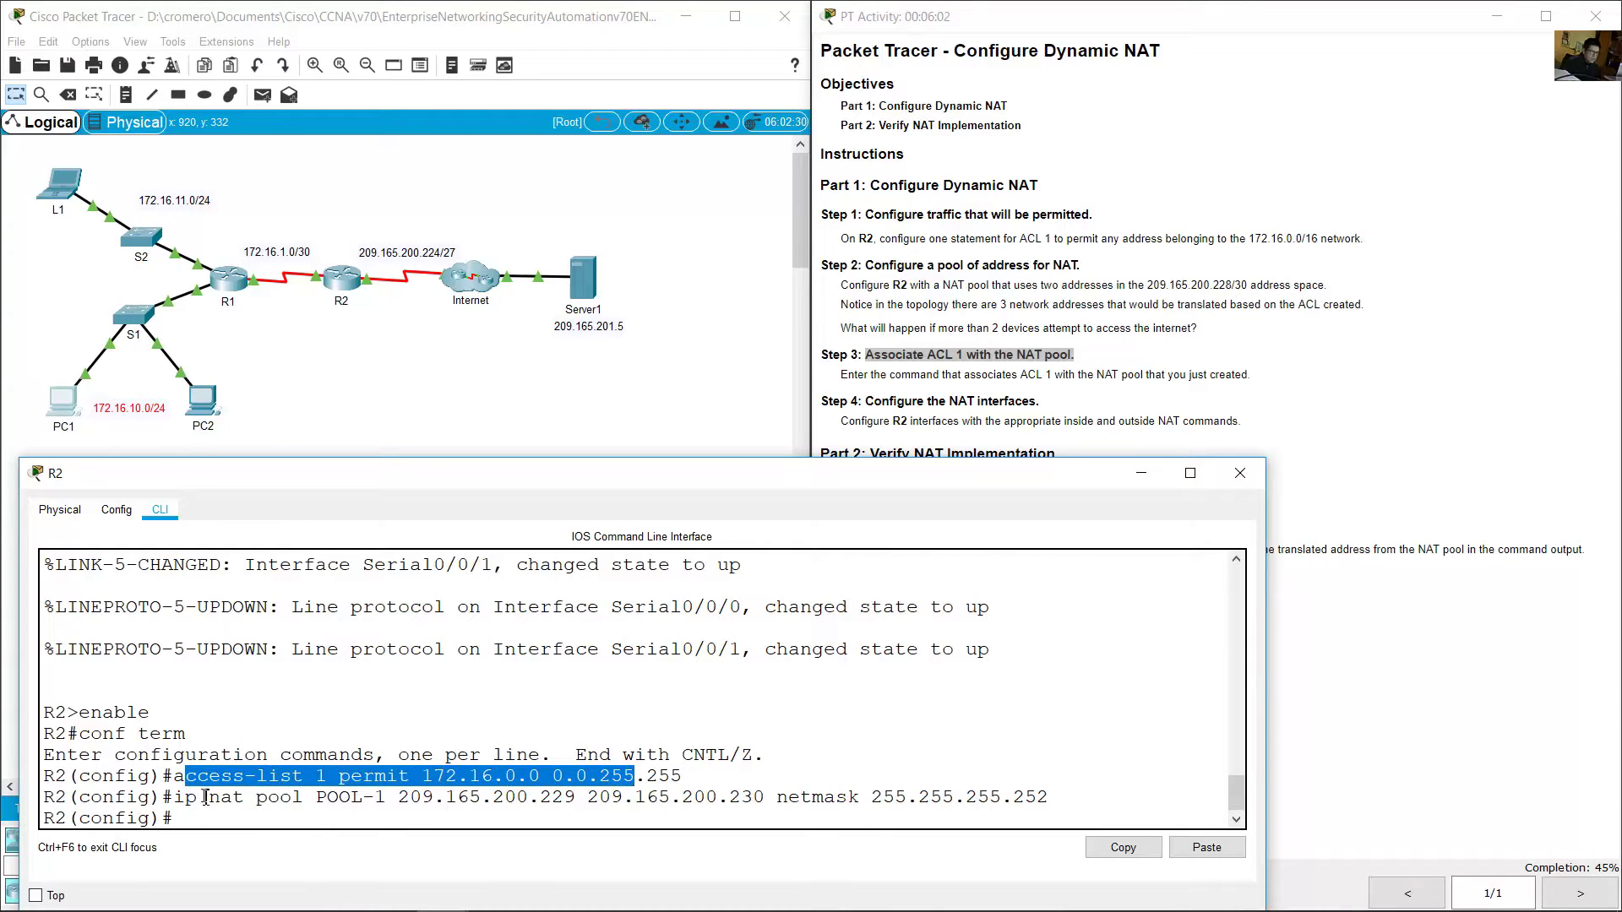
{"action": "left_click_drag", "start_coordinate": [199, 797], "coordinate": [980, 788]}
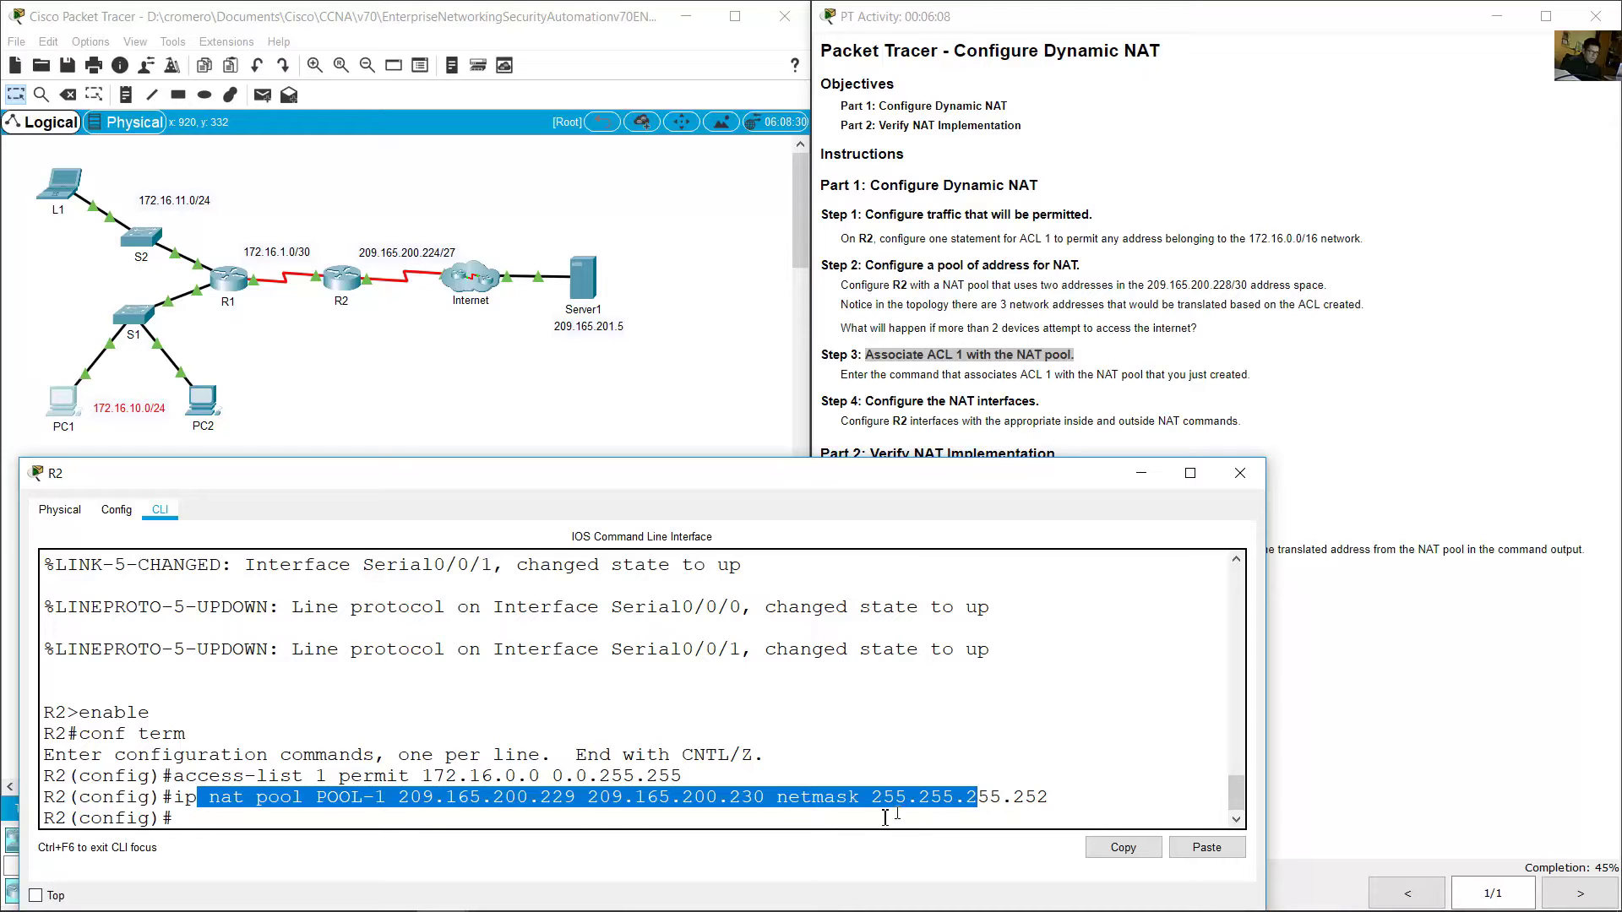
{"action": "left_click", "coordinate": [853, 826]}
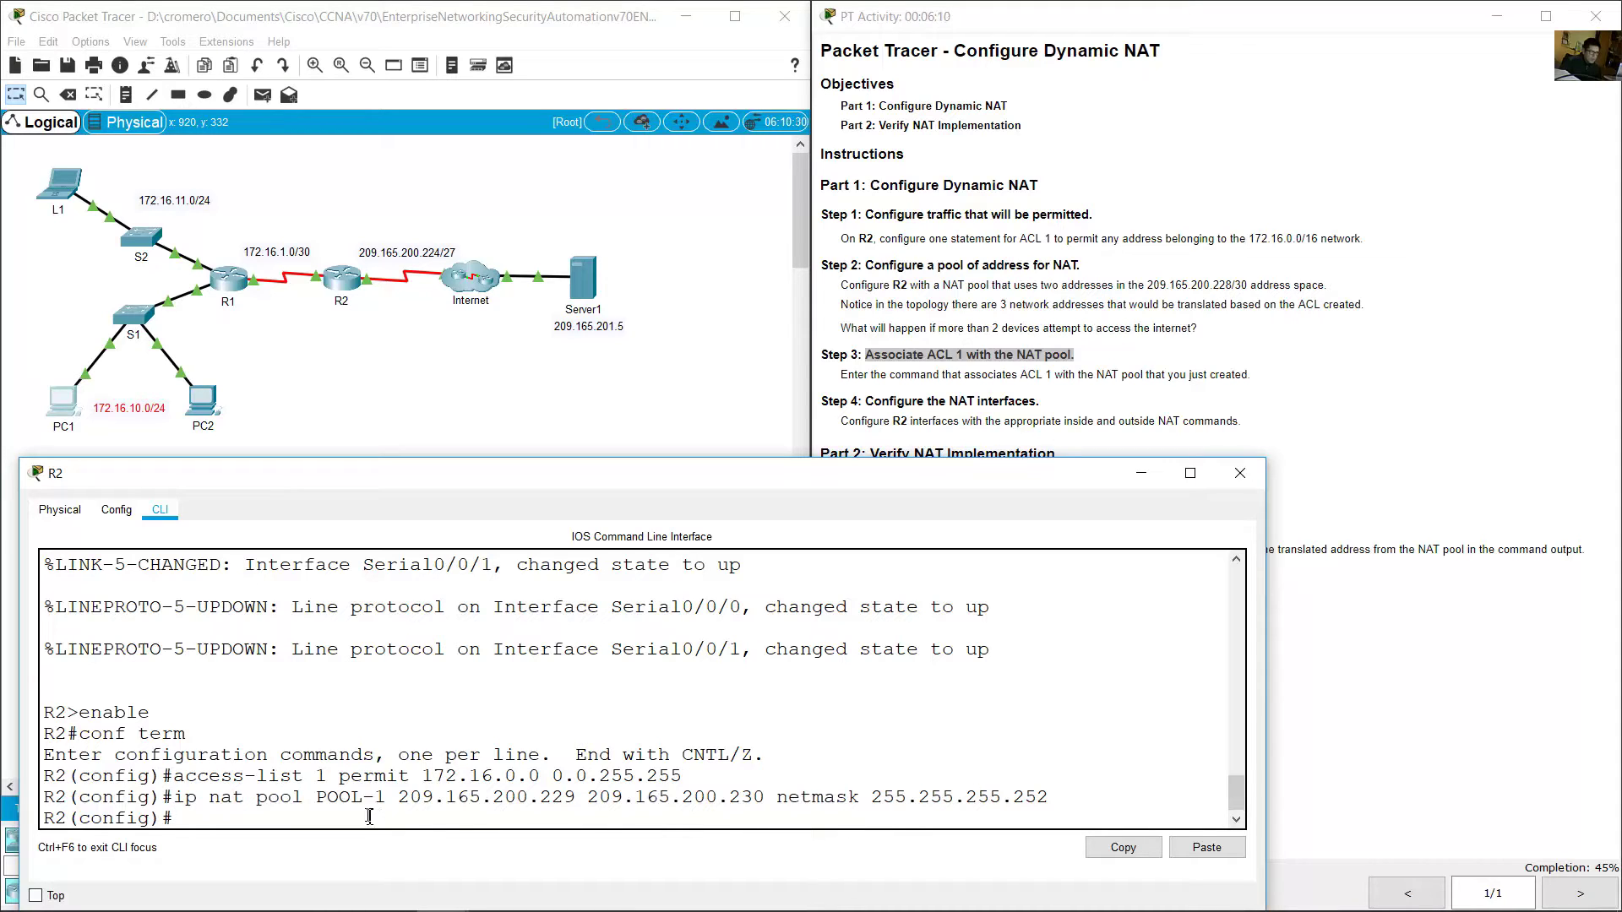
{"action": "left_click_drag", "start_coordinate": [197, 777], "coordinate": [381, 775]}
{"action": "left_click", "coordinate": [336, 775]}
{"action": "left_click_drag", "start_coordinate": [280, 775], "coordinate": [340, 776]}
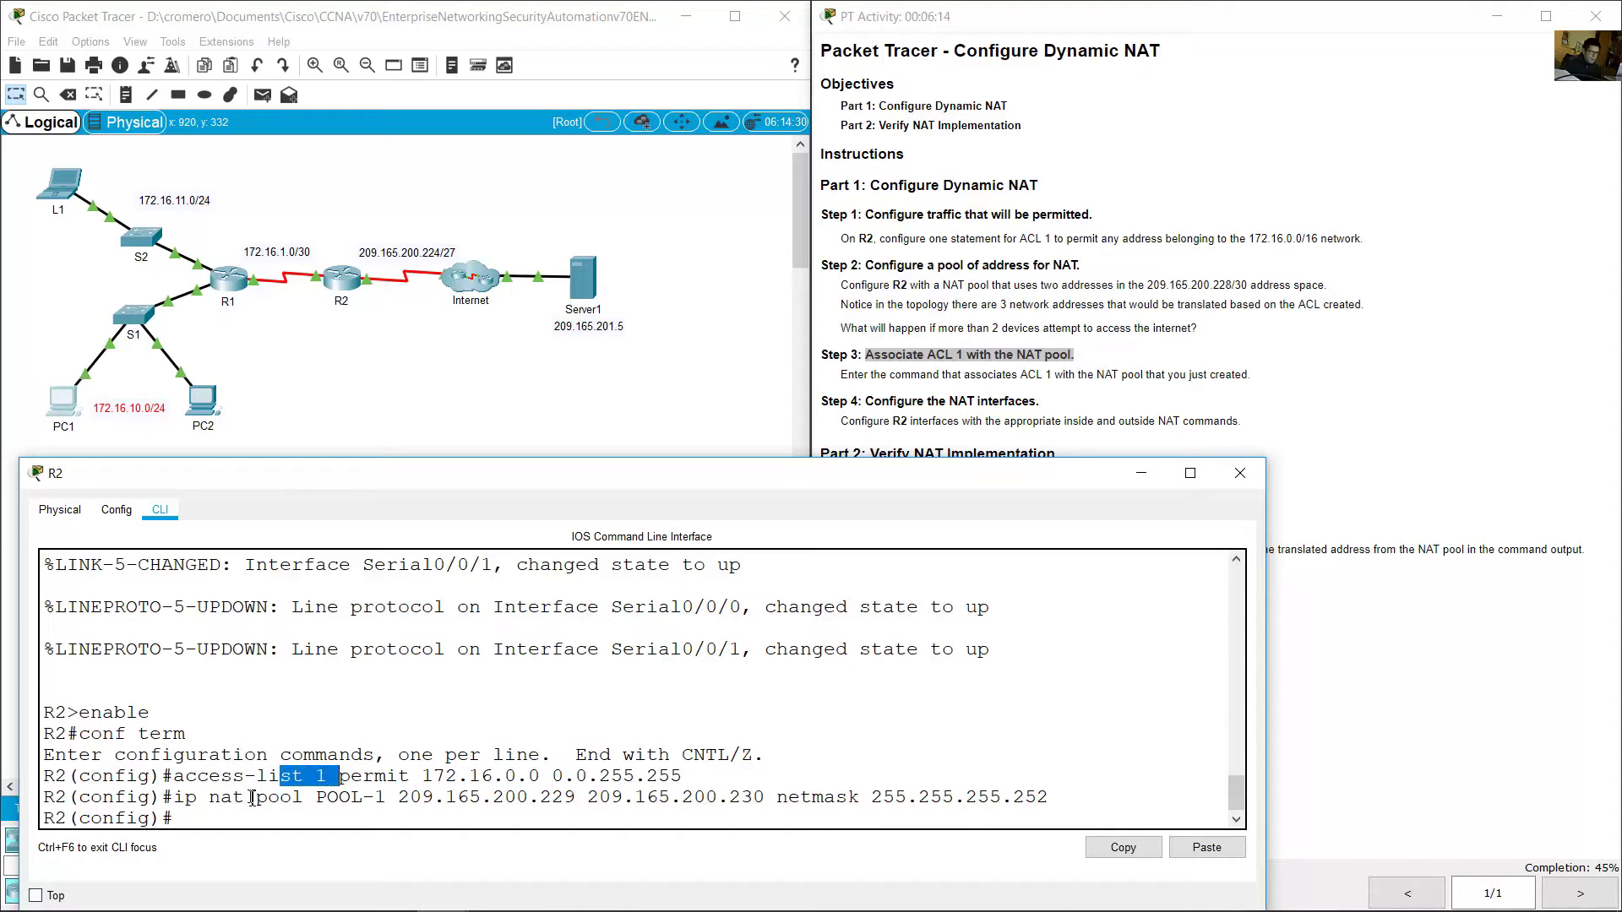
{"action": "left_click_drag", "start_coordinate": [244, 798], "coordinate": [386, 798]}
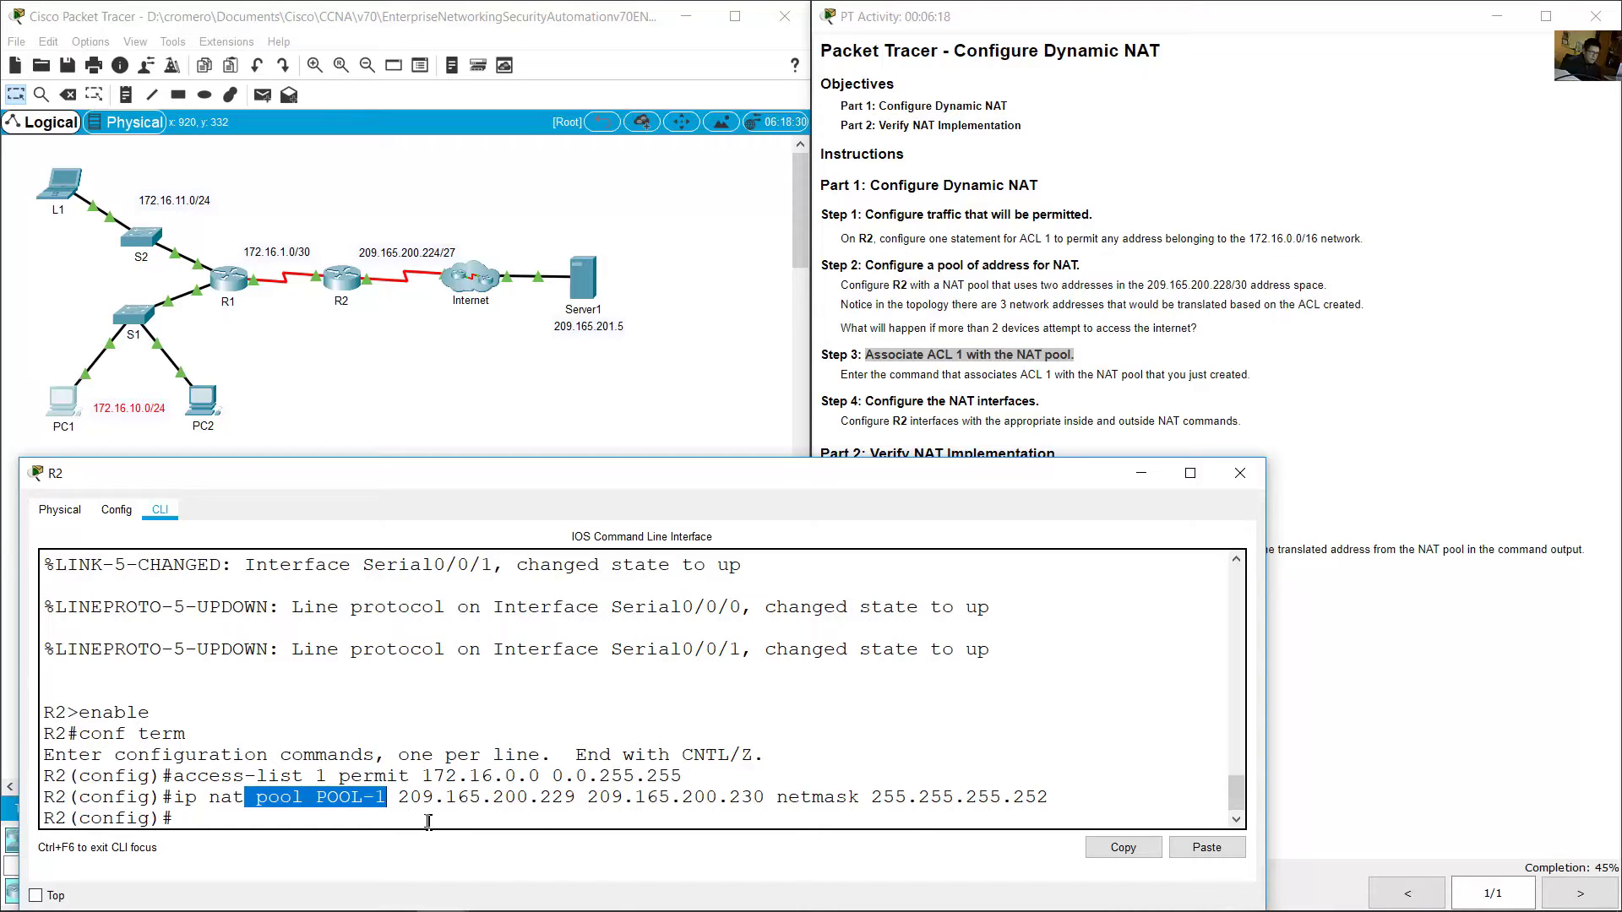
{"action": "left_click", "coordinate": [427, 821]}
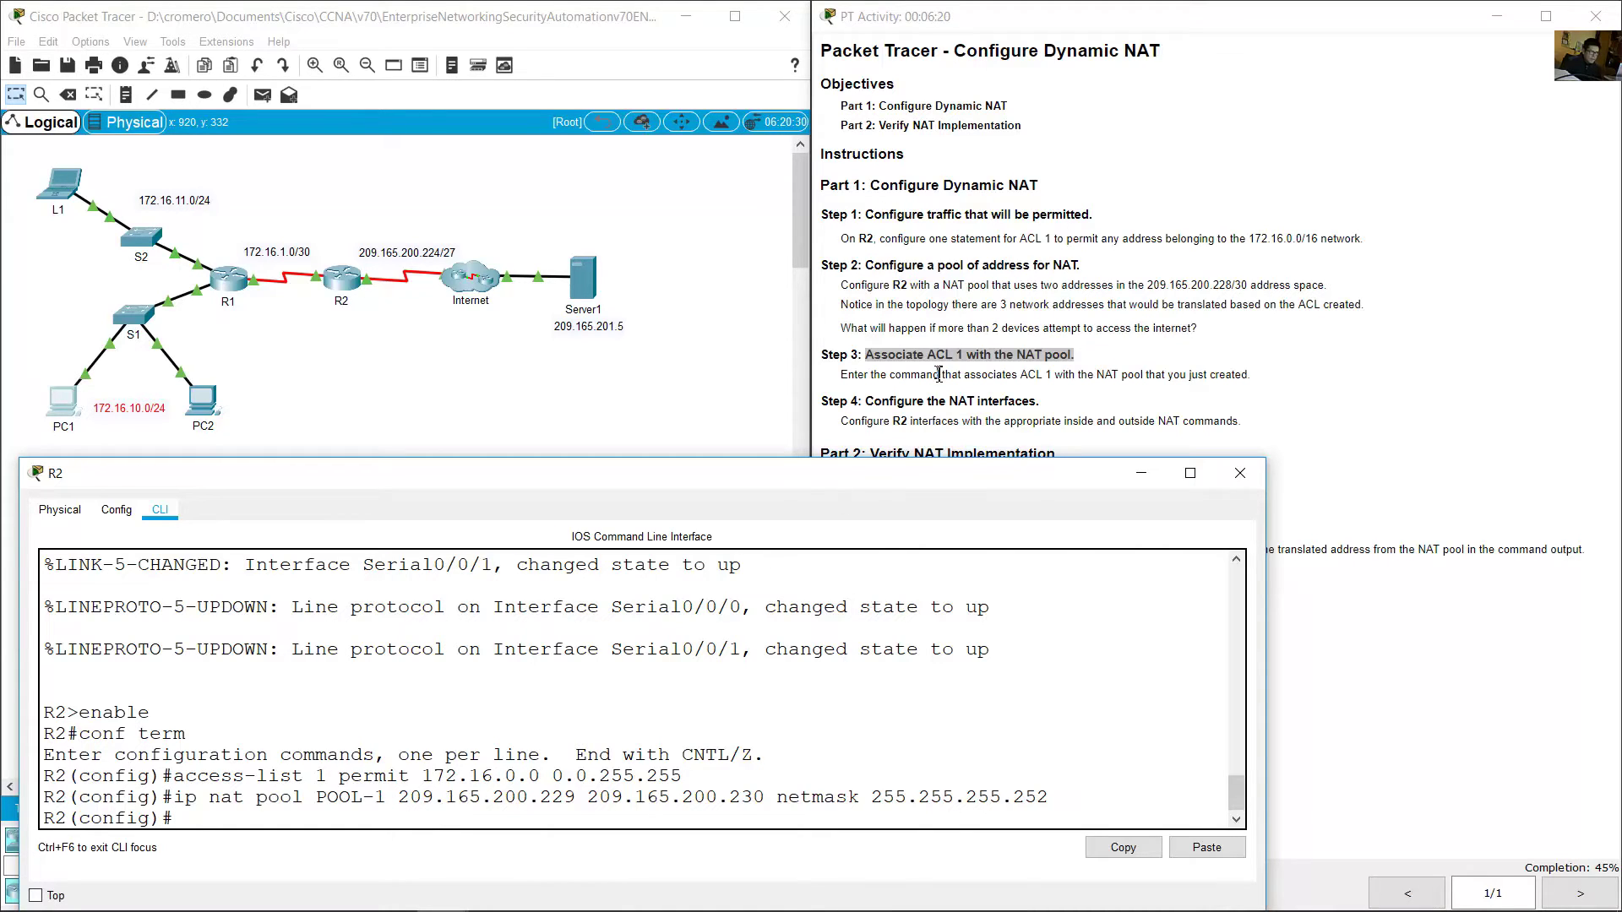
{"action": "left_click_drag", "start_coordinate": [847, 375], "coordinate": [1260, 375]}
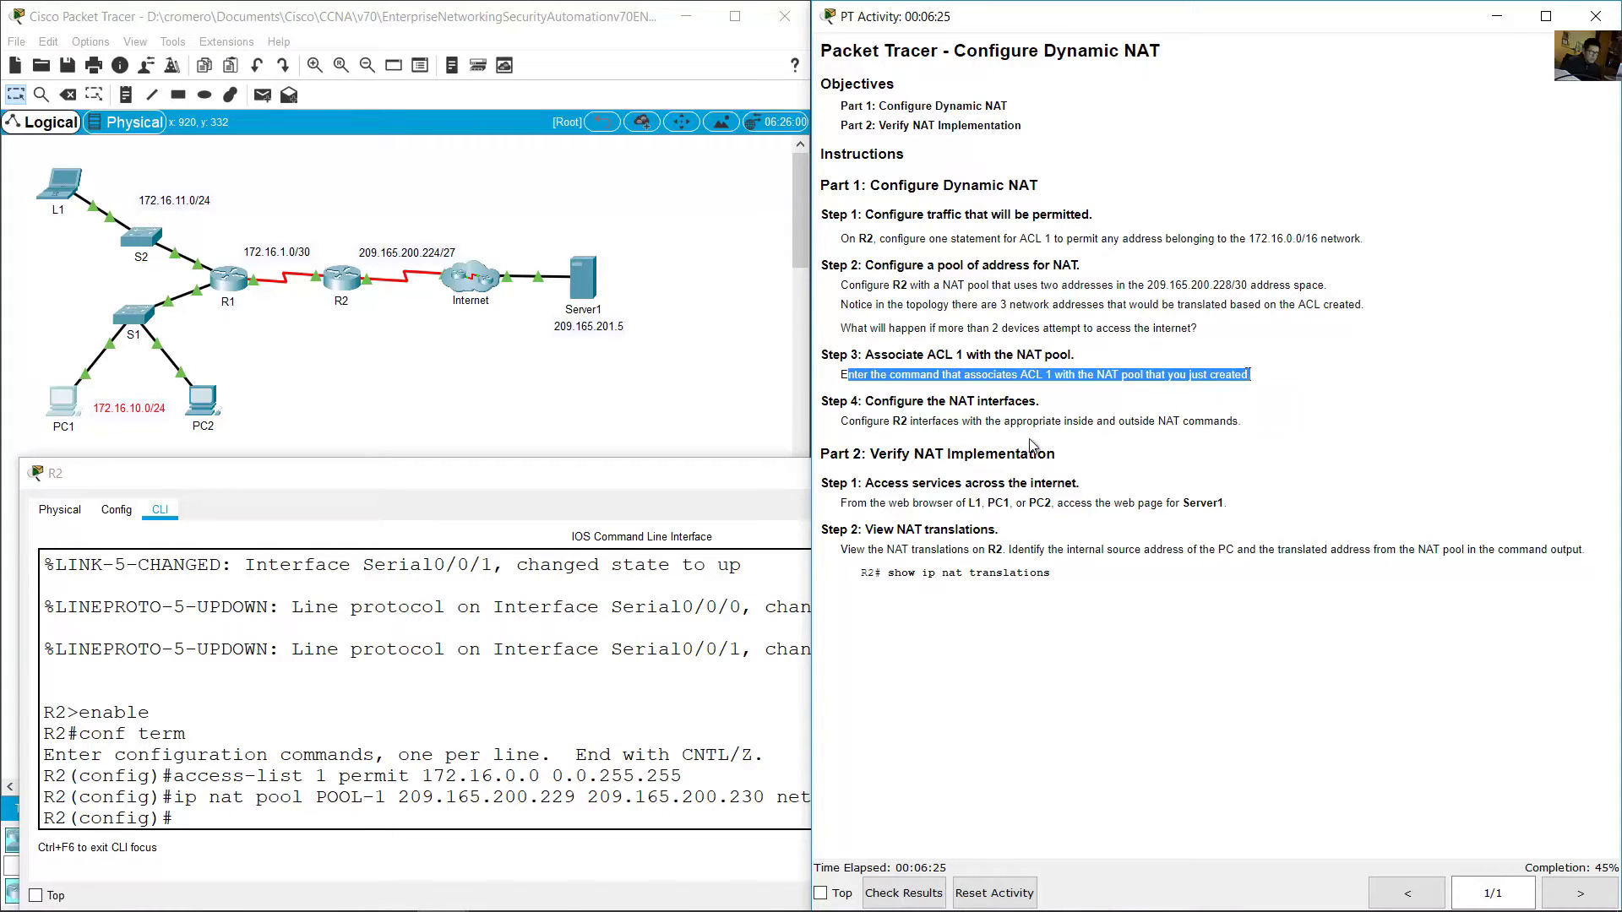
Step: Type ip nat inside source list 1 pool POOL-1 at R2's configuration prompt
{"action": "left_click", "coordinate": [395, 819]}
{"action": "type", "text": "ip nat inside source"}
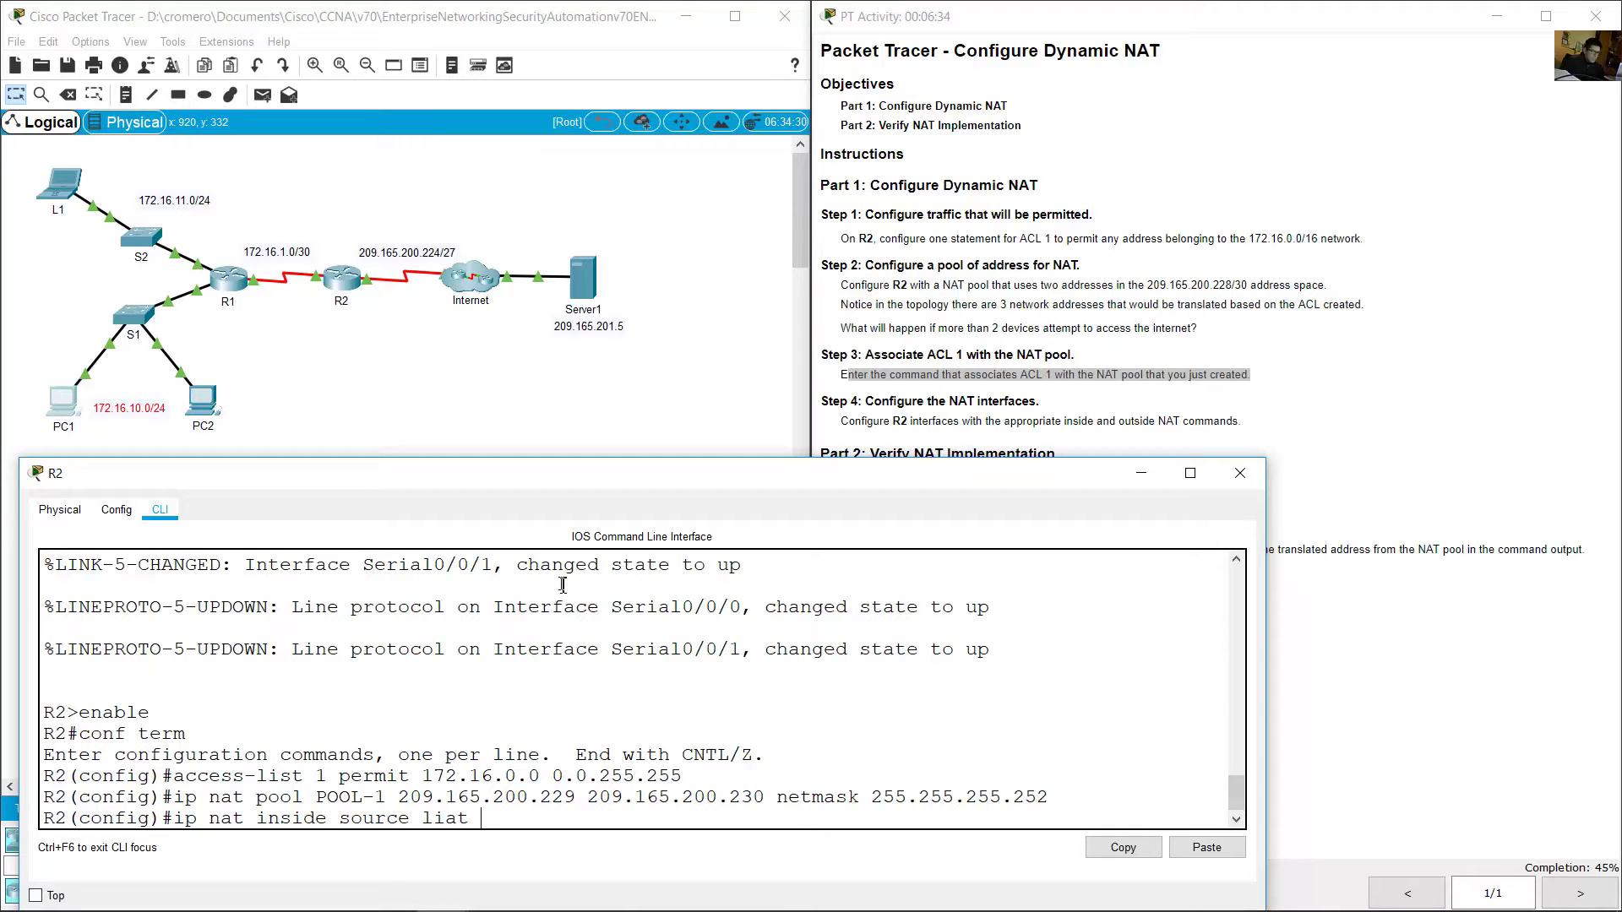
{"action": "type", "text": "liat"}
{"action": "key", "text": "BackSpace"}
{"action": "key", "text": "BackSpace"}
{"action": "key", "text": "BackSpace"}
{"action": "left_click_drag", "start_coordinate": [303, 777], "coordinate": [330, 776]}
{"action": "type", "text": "1 pool"}
{"action": "left_click_drag", "start_coordinate": [322, 801], "coordinate": [393, 799]}
{"action": "left_click", "coordinate": [599, 820]}
{"action": "type", "text": "POOL-"}
Step: Submit the ACL 1 to POOL-1 NAT statement and read the Step 4 interface instructions
{"action": "key", "text": "Return"}
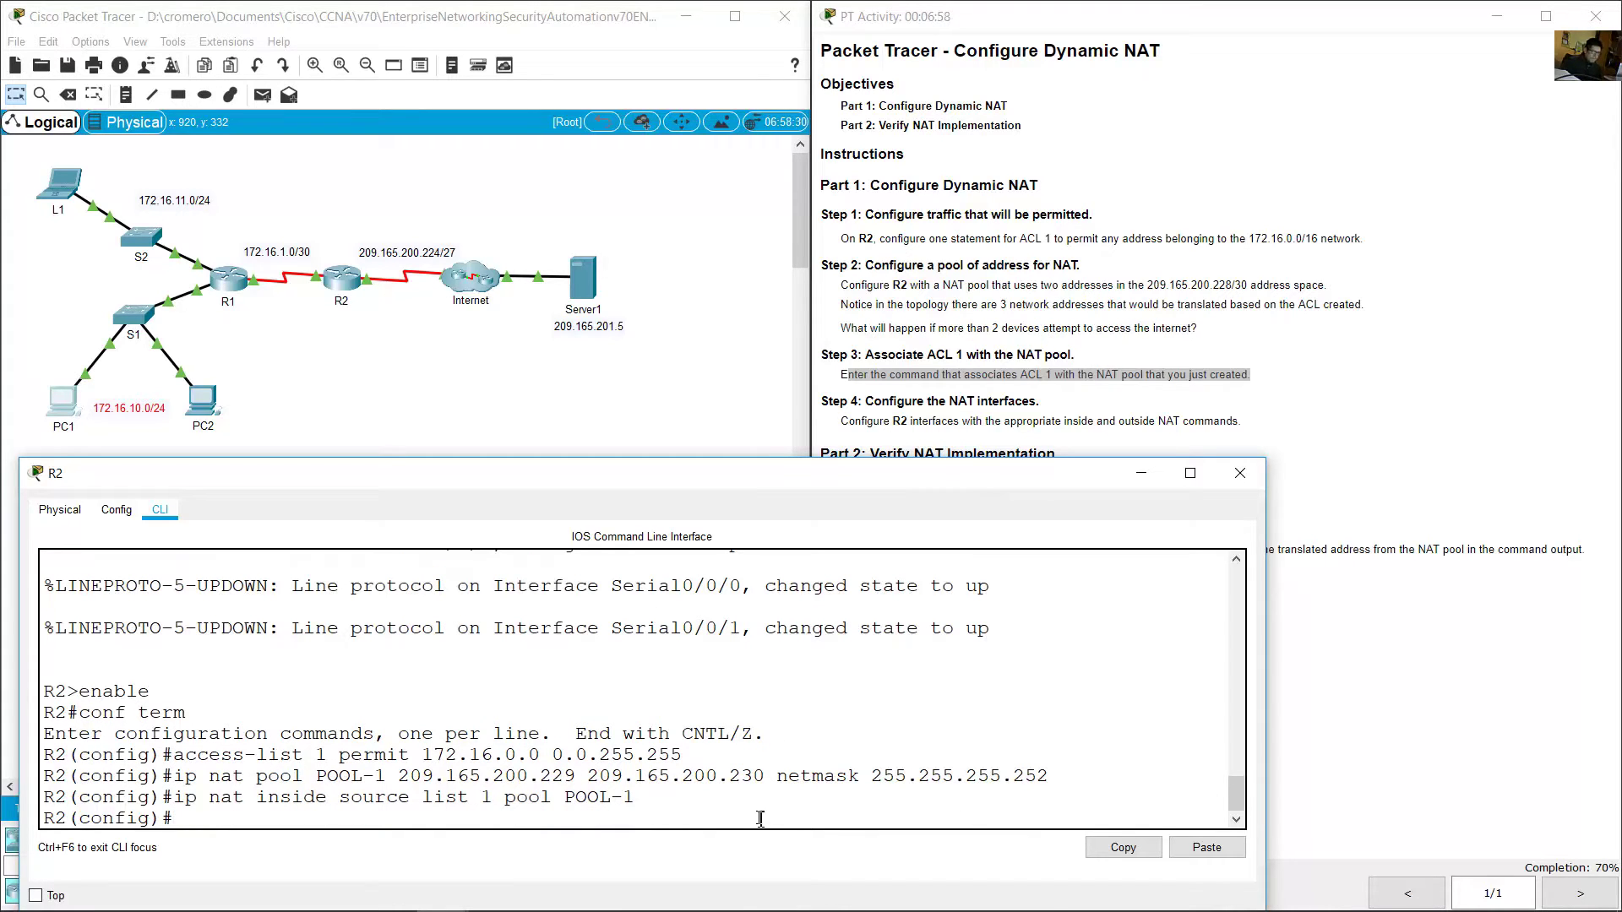
{"action": "left_click", "coordinate": [952, 344]}
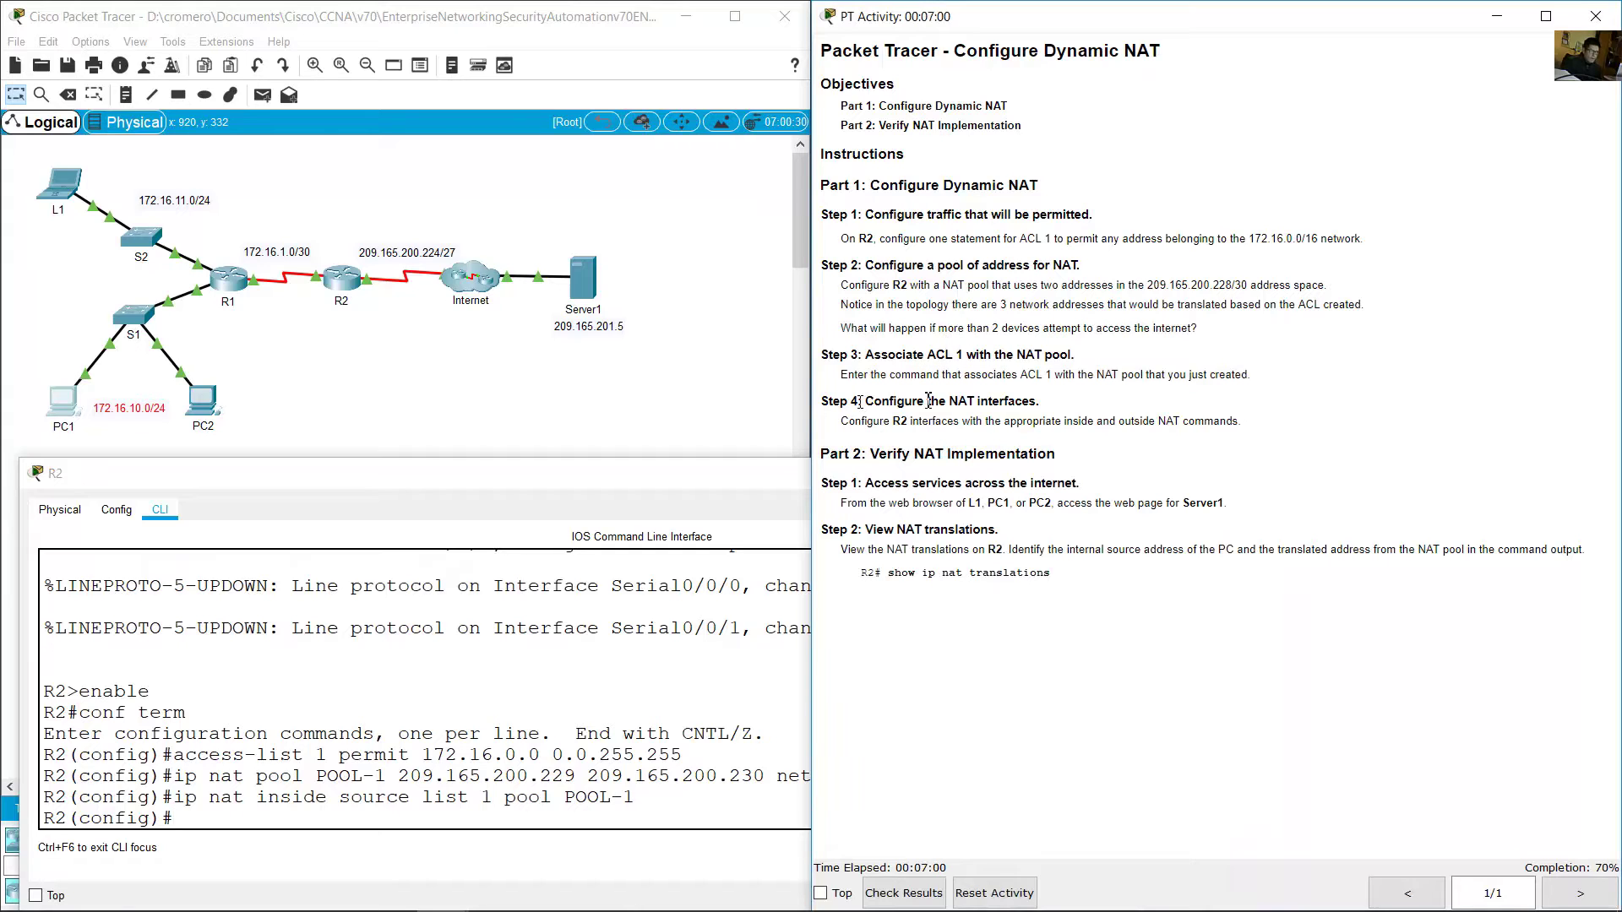
{"action": "left_click_drag", "start_coordinate": [860, 402], "coordinate": [1056, 399]}
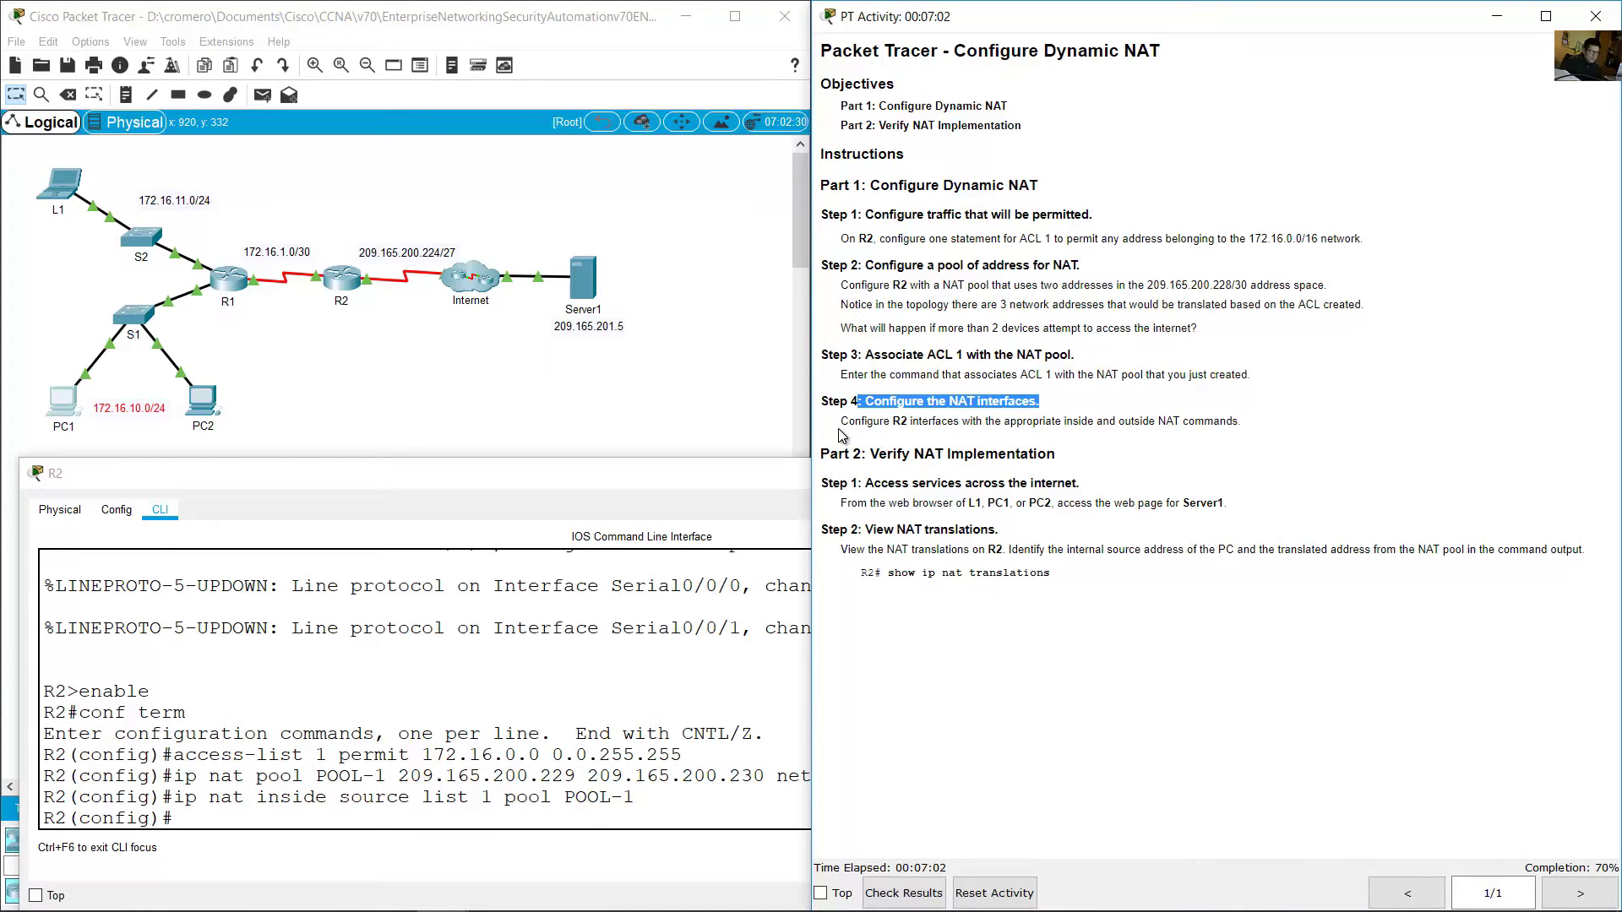
{"action": "left_click_drag", "start_coordinate": [849, 422], "coordinate": [1242, 425]}
Step: Review the access-list, NAT pool and source-list statements, noting the list 1 reference
{"action": "left_click", "coordinate": [459, 775]}
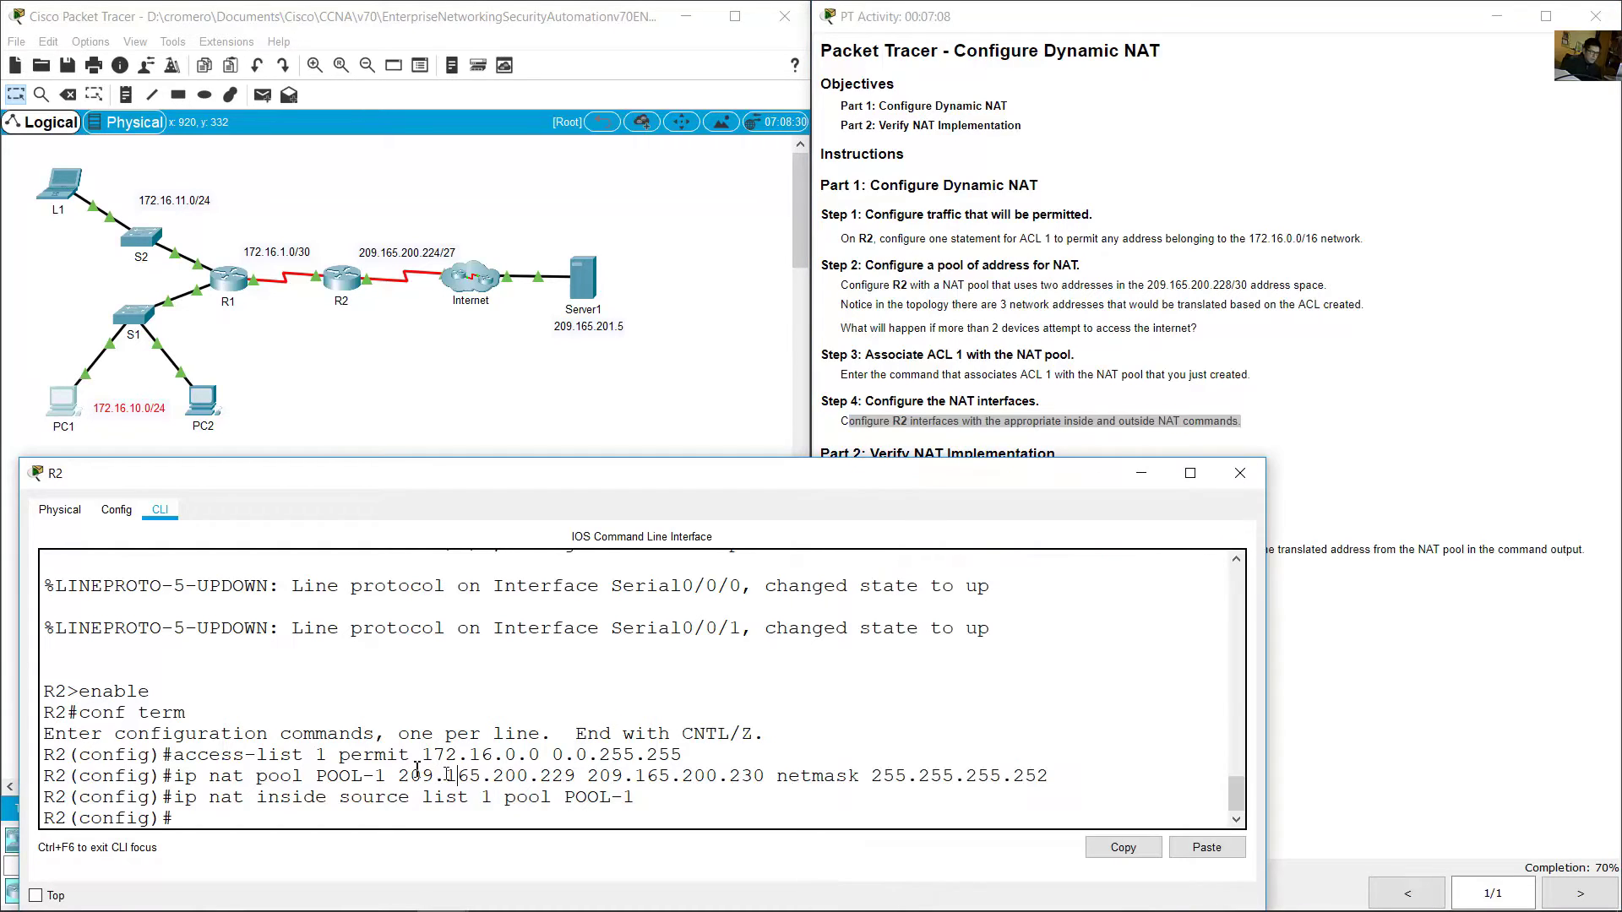
{"action": "left_click_drag", "start_coordinate": [209, 755], "coordinate": [402, 756]}
{"action": "left_click_drag", "start_coordinate": [209, 776], "coordinate": [397, 776]}
{"action": "left_click", "coordinate": [284, 798]}
{"action": "left_click_drag", "start_coordinate": [178, 798], "coordinate": [658, 795]}
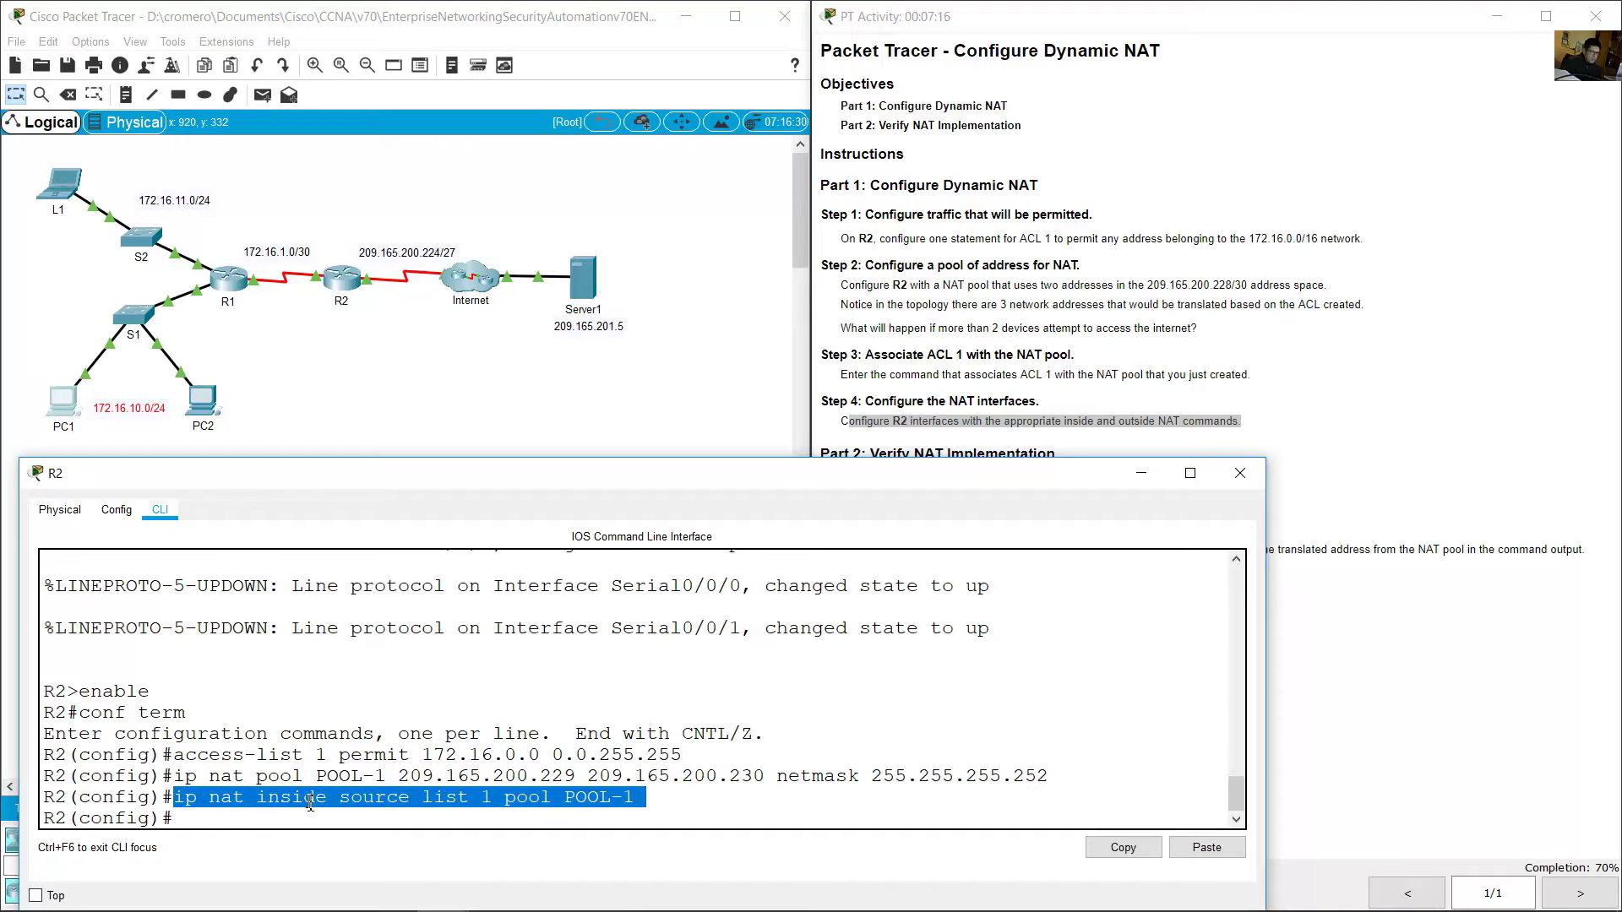
{"action": "left_click_drag", "start_coordinate": [416, 798], "coordinate": [679, 796]}
{"action": "left_click", "coordinate": [637, 821]}
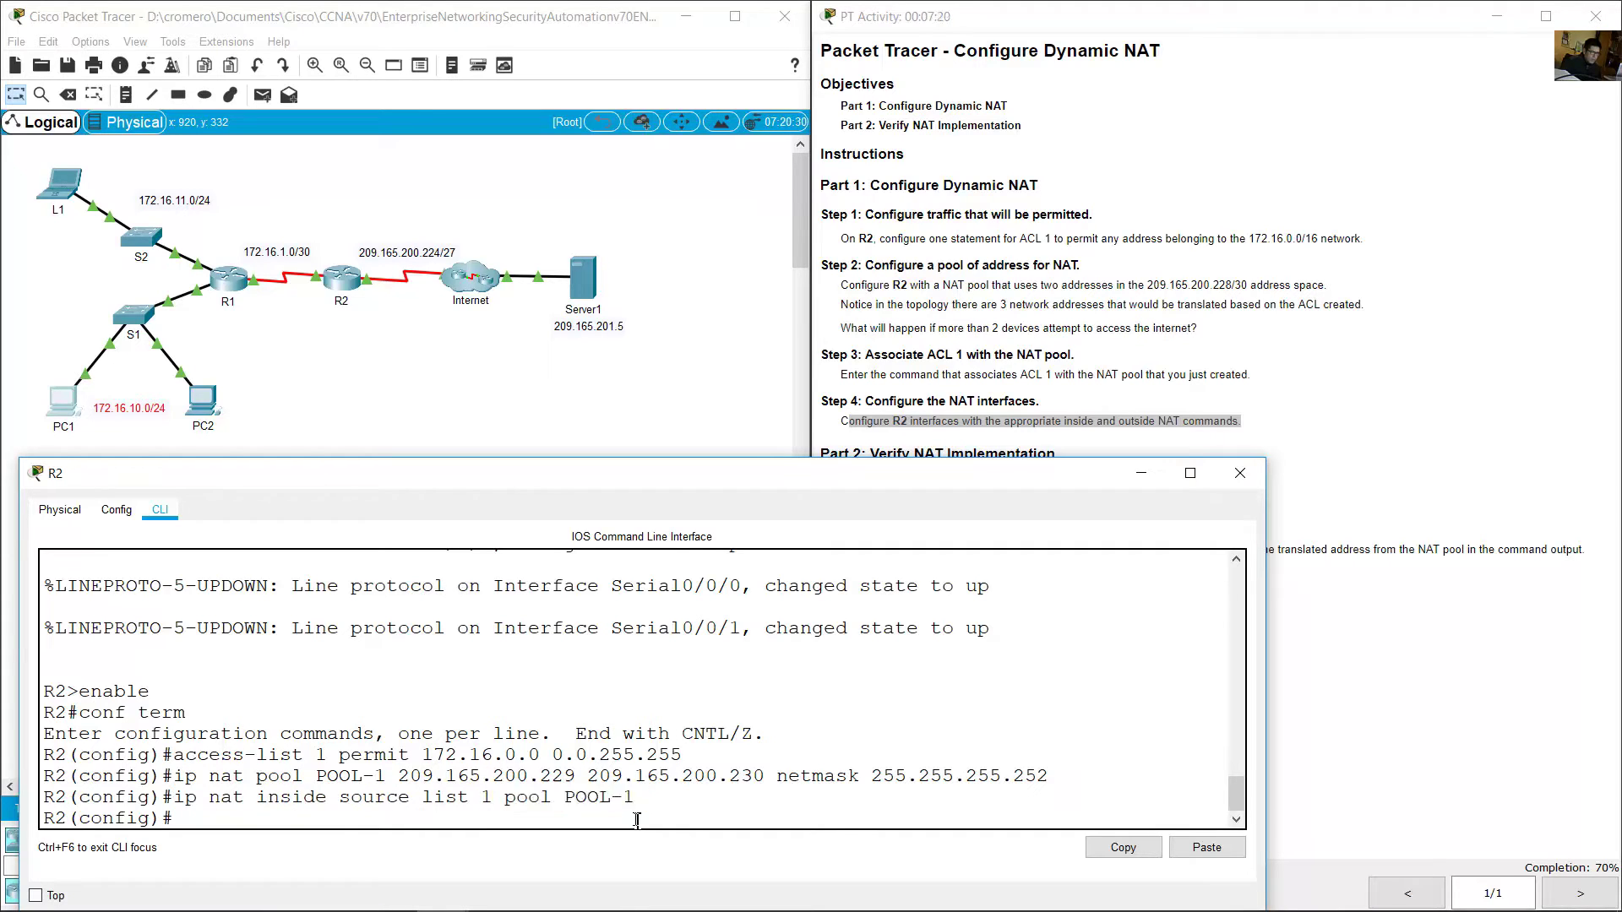
Step: Point out the Internet-side network and the internal networks in the topology
{"action": "left_click", "coordinate": [358, 358]}
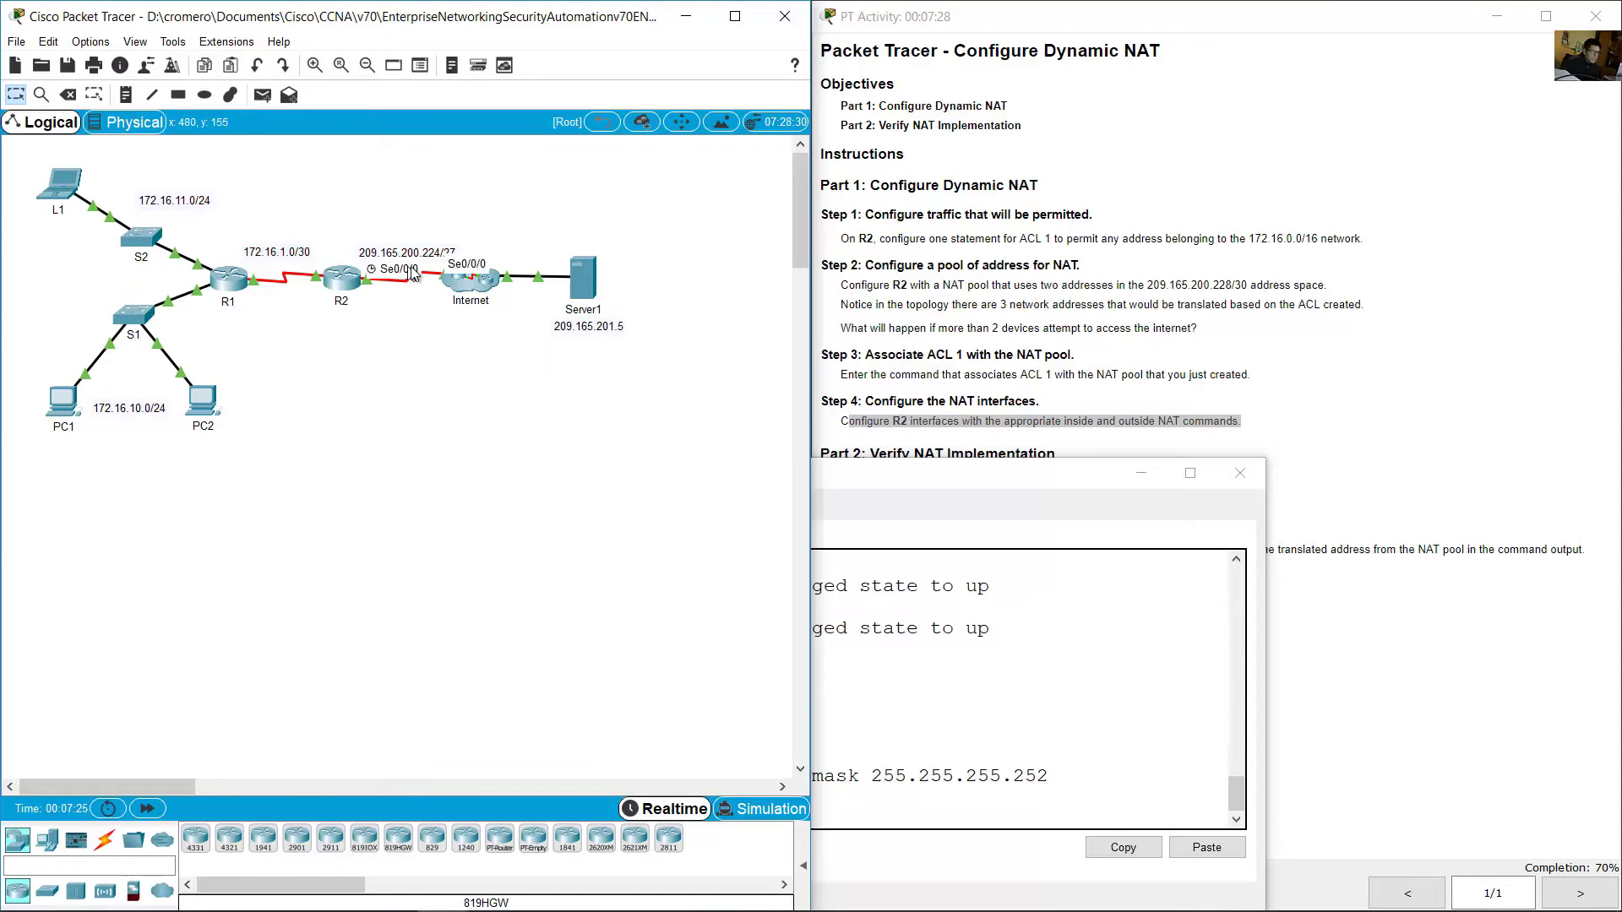
{"action": "left_click_drag", "start_coordinate": [400, 215], "coordinate": [575, 374]}
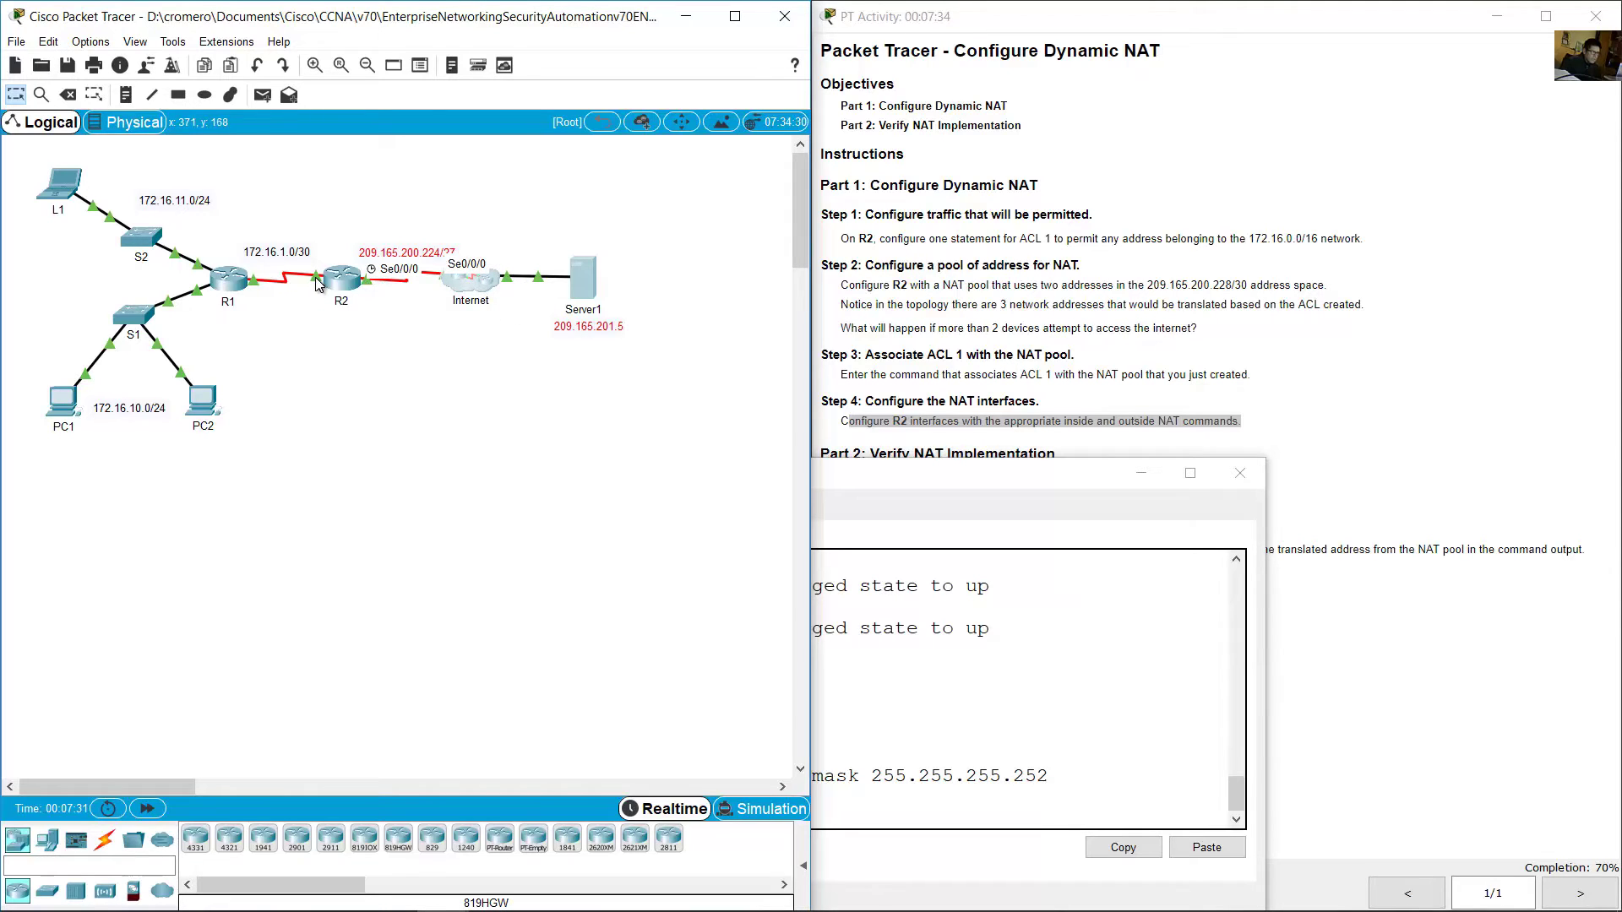
{"action": "left_click_drag", "start_coordinate": [318, 216], "coordinate": [69, 414]}
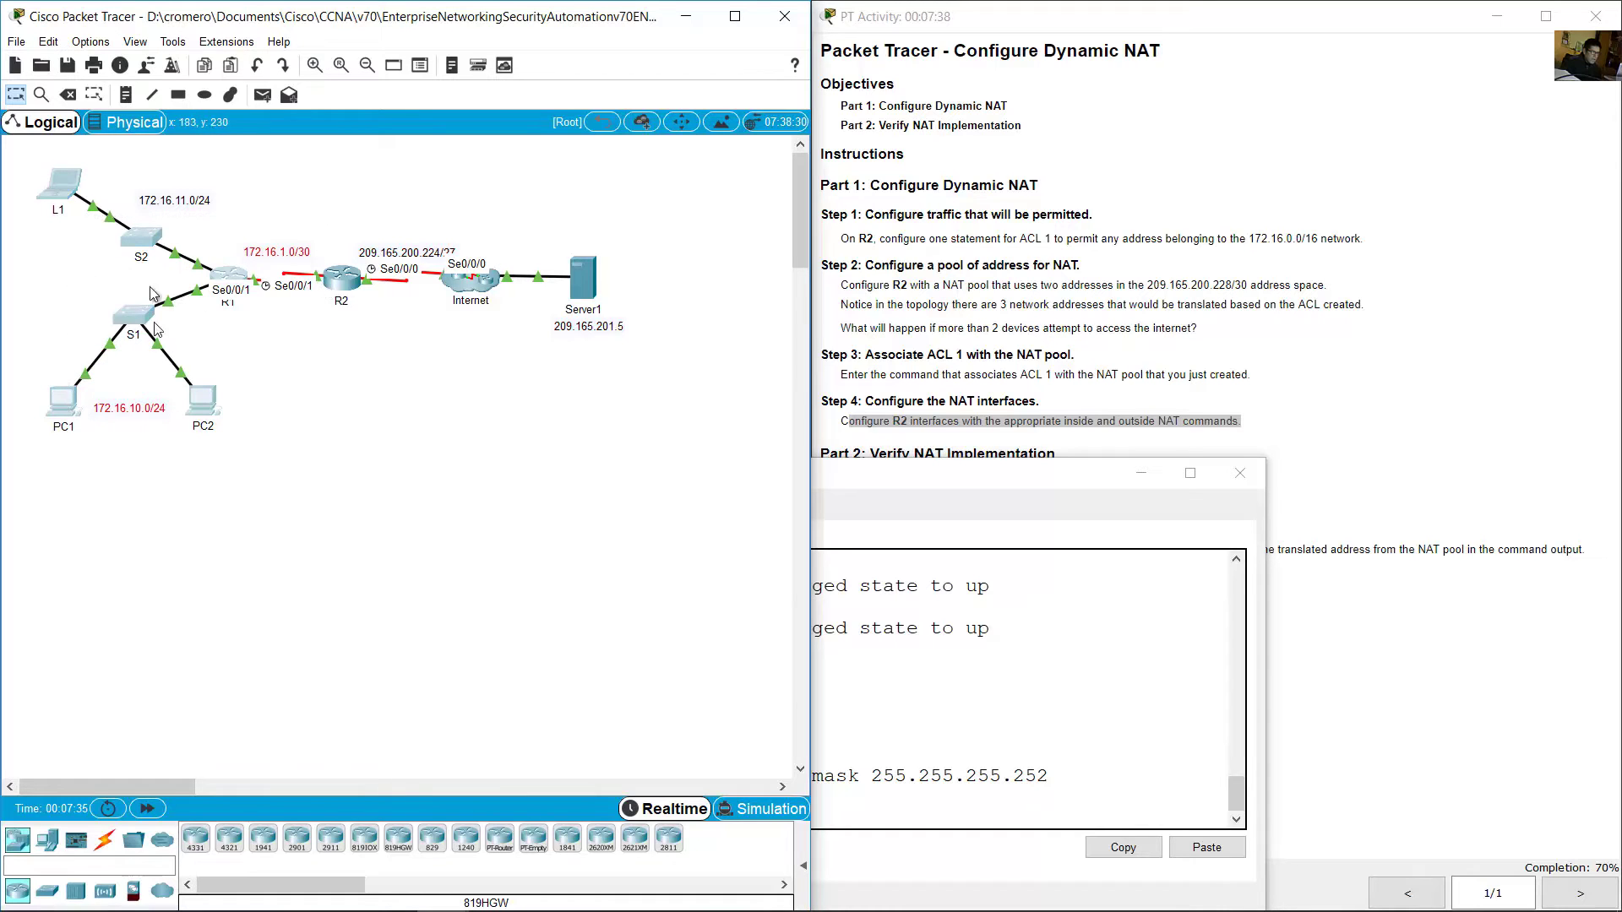
{"action": "left_click", "coordinate": [352, 281]}
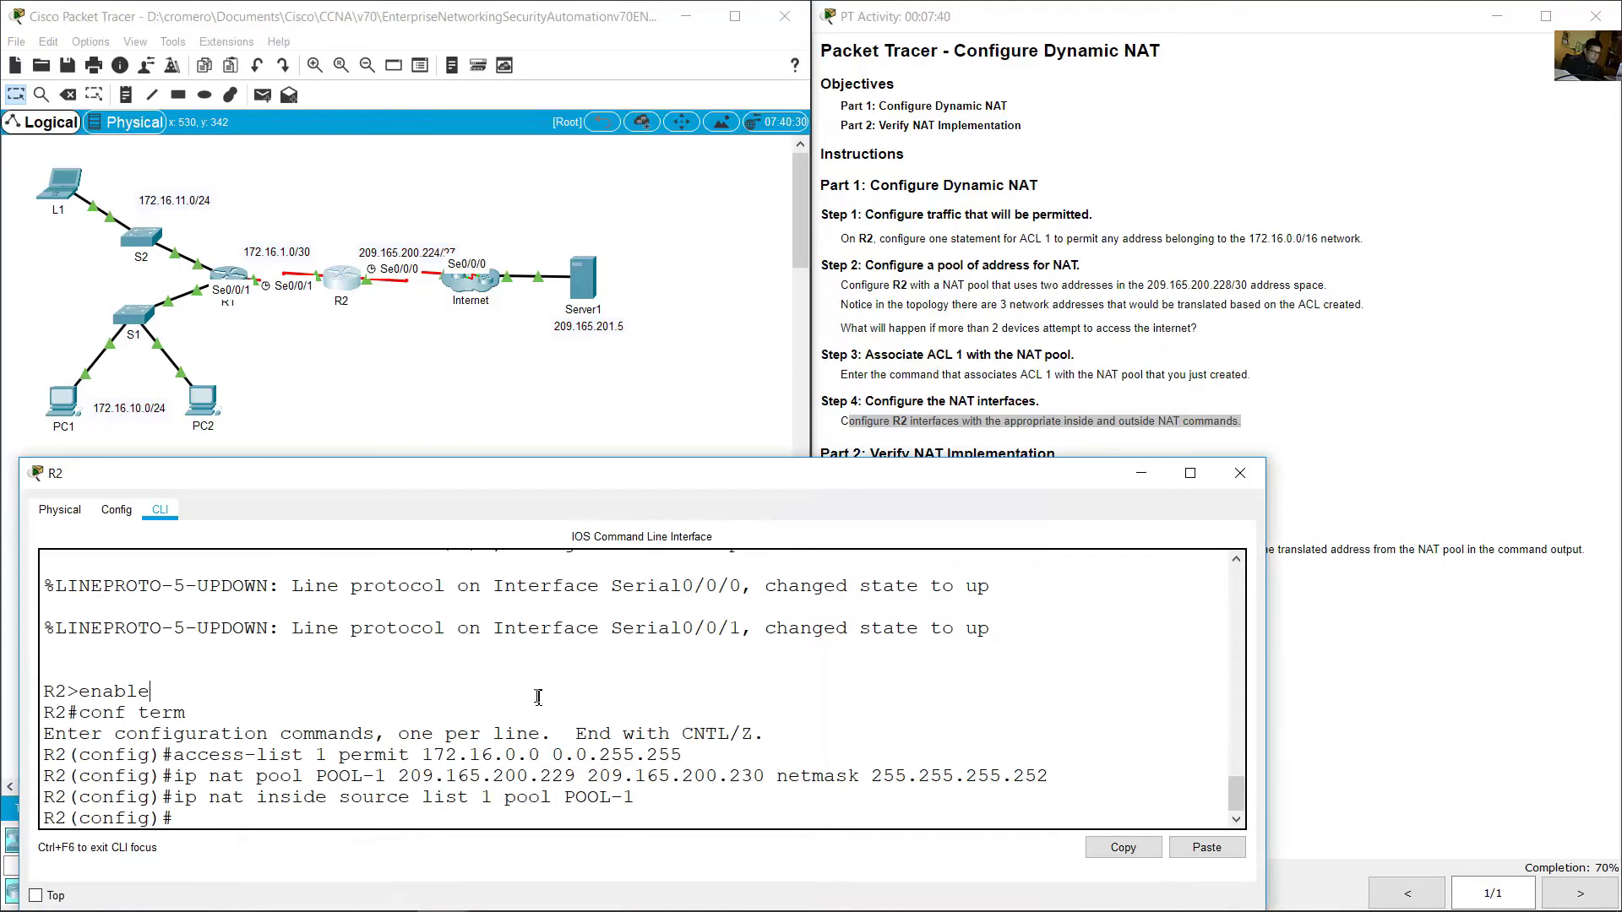
Step: Make Serial0/0/0 on R2 the NAT outside interface
{"action": "type", "text": "int s0/0/0"}
{"action": "key", "text": "Return"}
{"action": "type", "text": "ip nat outside"}
{"action": "key", "text": "Return"}
Step: Make Serial0/0/1 the NAT inside interface and exit interface configuration
{"action": "key", "text": "Up"}
{"action": "key", "text": "Up"}
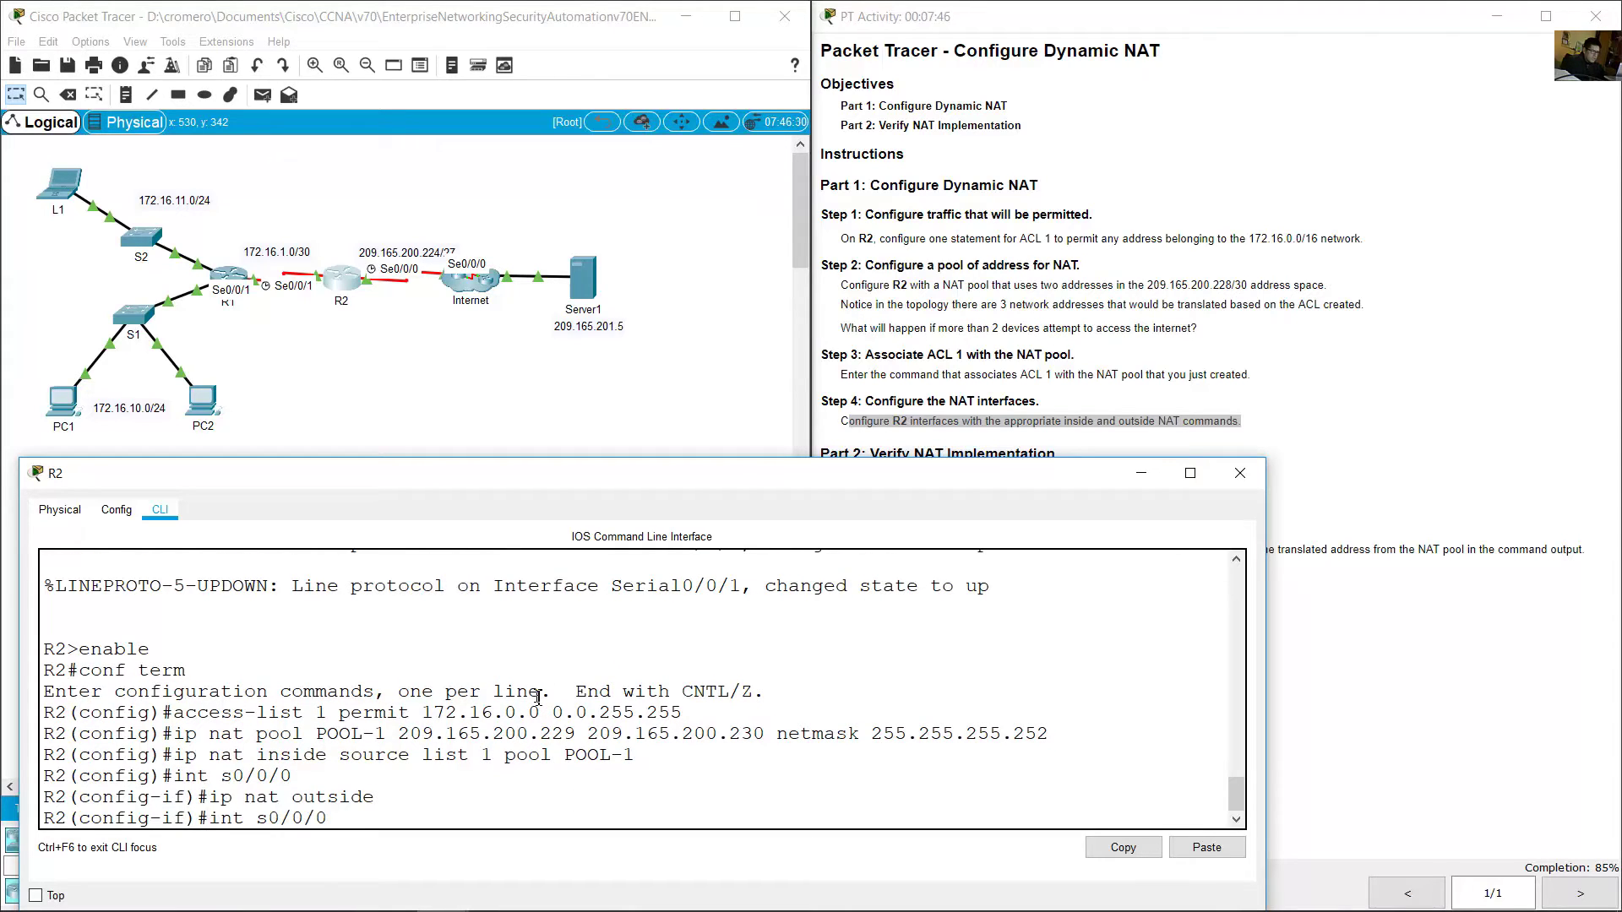
{"action": "key", "text": "BackSpace"}
{"action": "type", "text": "1"}
{"action": "key", "text": "Return"}
{"action": "type", "text": "ip nat outside"}
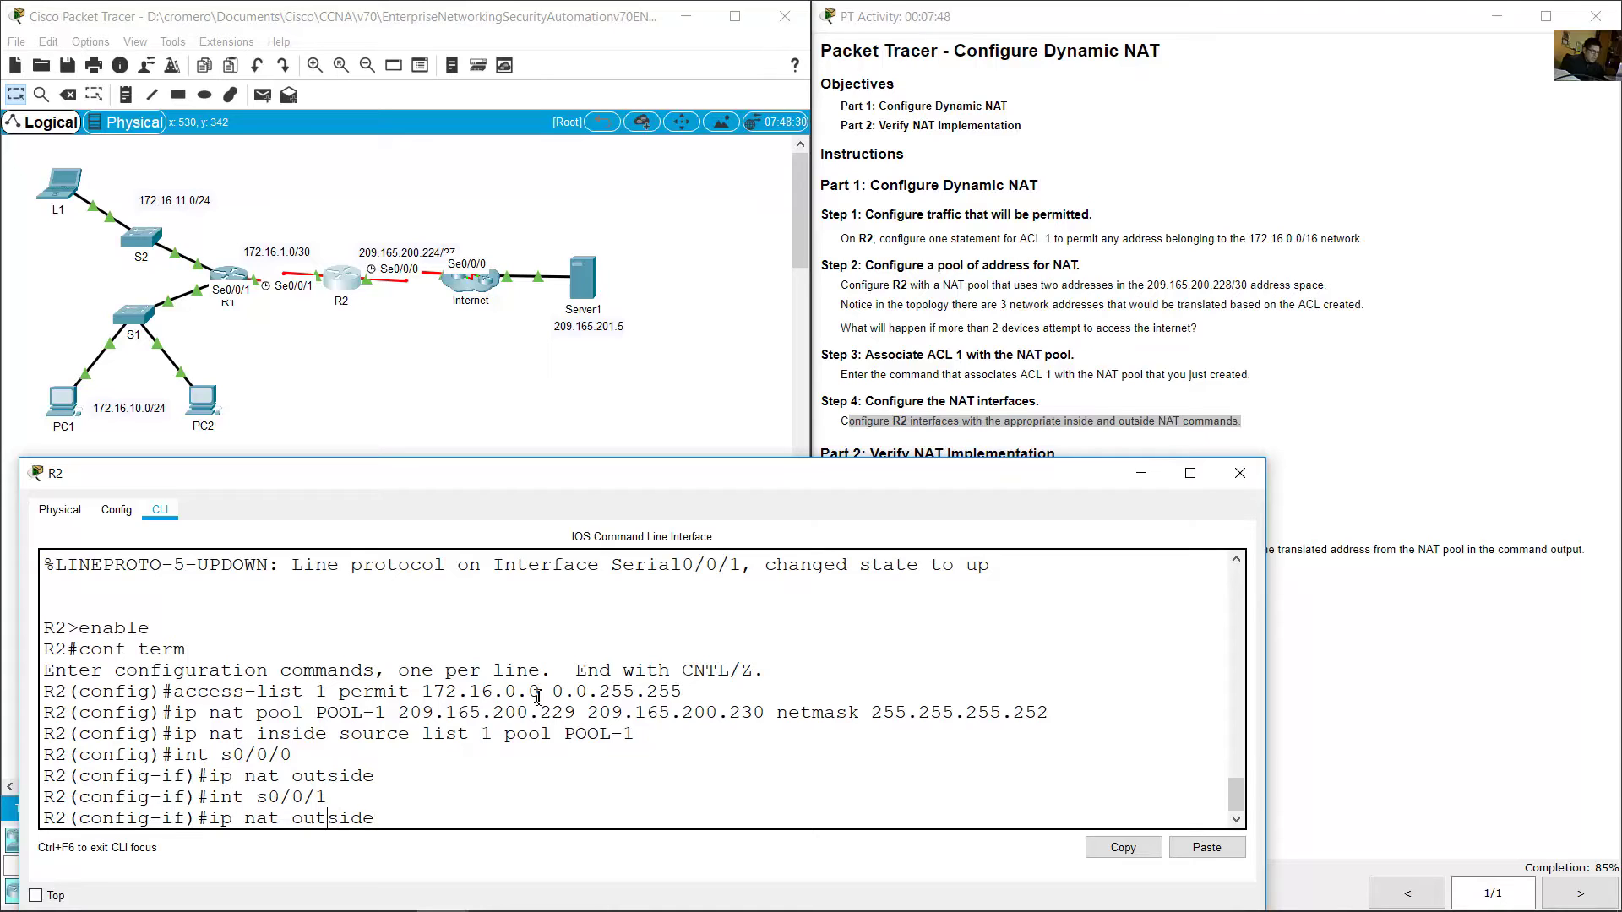
{"action": "key", "text": "BackSpace"}
{"action": "key", "text": "BackSpace"}
{"action": "key", "text": "BackSpace"}
{"action": "type", "text": "in"}
{"action": "key", "text": "Return"}
{"action": "type", "text": "e"}
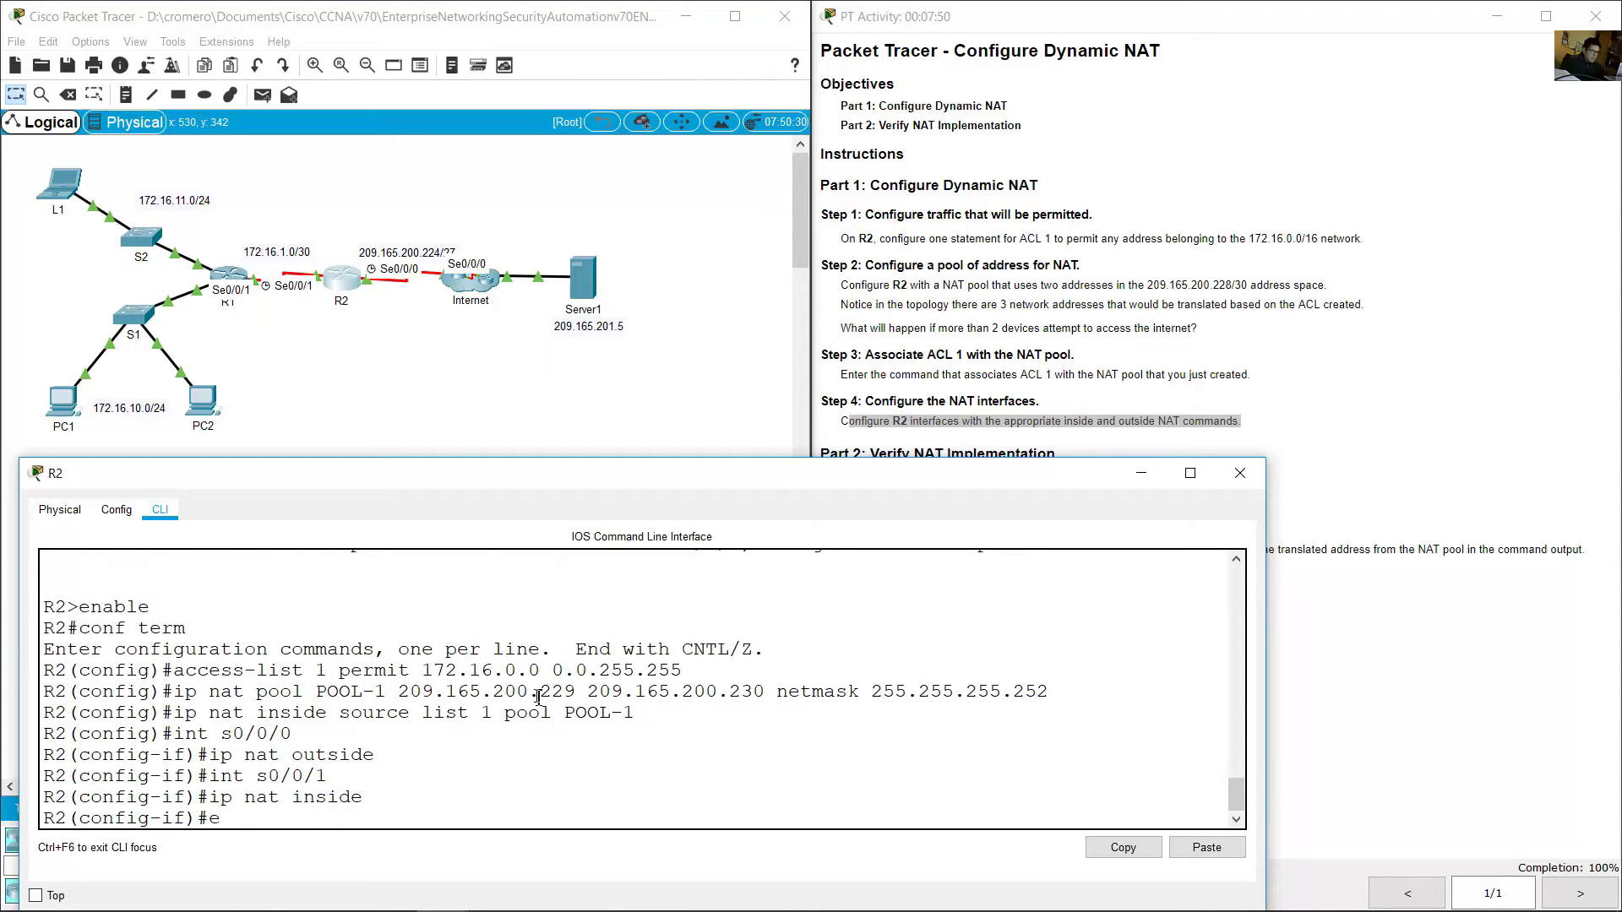
{"action": "type", "text": "xit"}
{"action": "key", "text": "Return"}
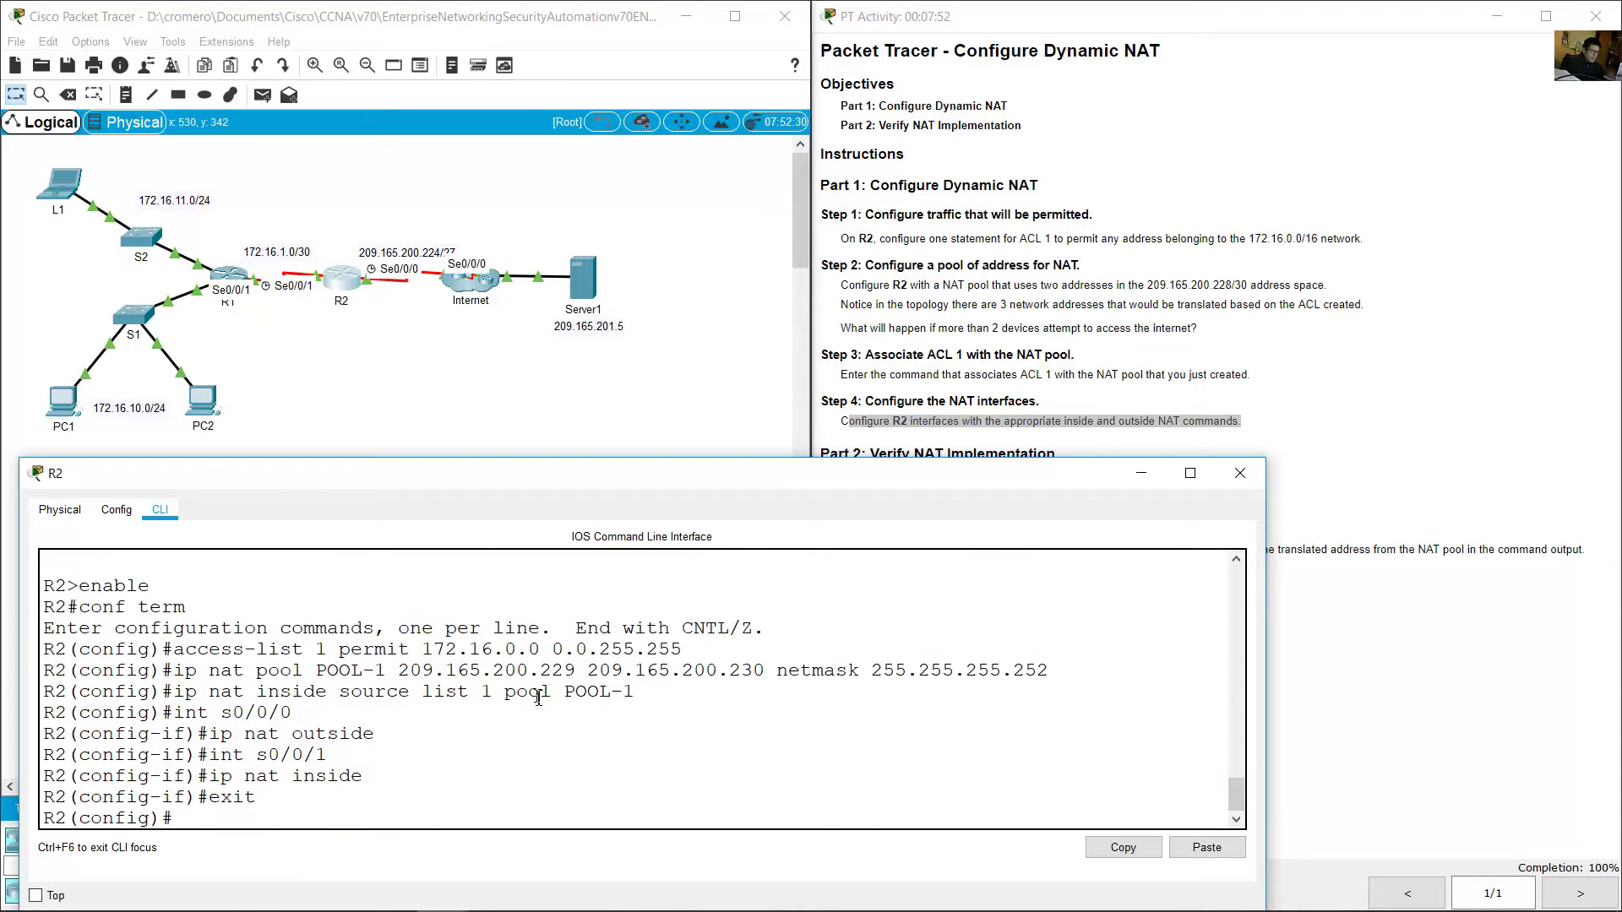
{"action": "left_click", "coordinate": [1299, 231]}
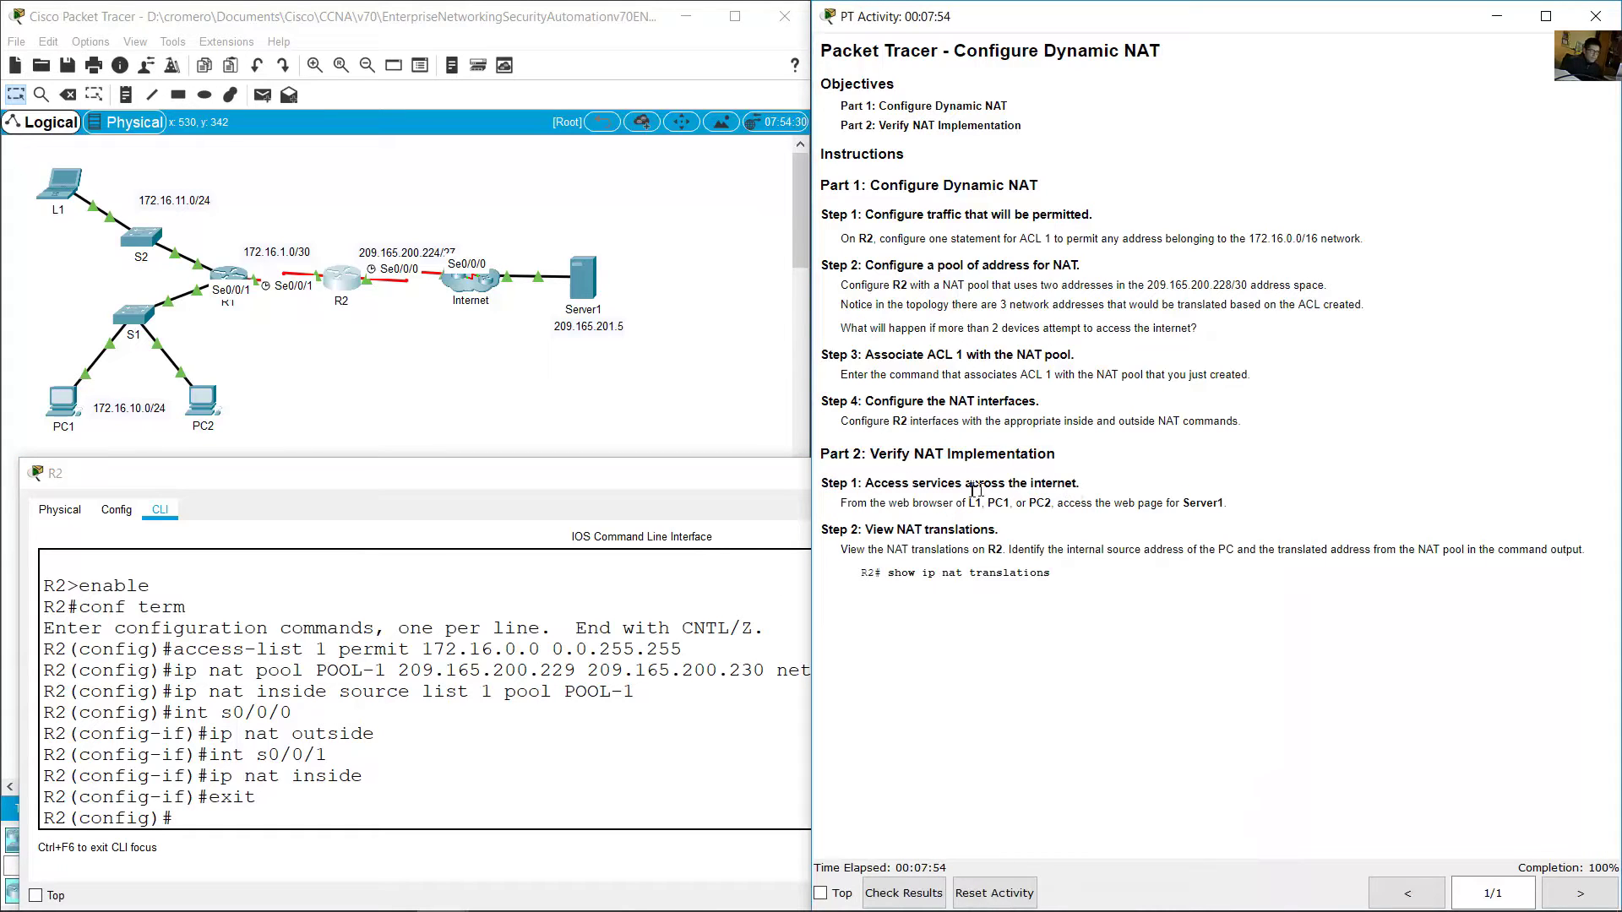
Step: Mark the Part 2 instruction to browse to Server1 from L1, PC1 or PC2
{"action": "left_click_drag", "start_coordinate": [878, 458], "coordinate": [1086, 478]}
{"action": "left_click", "coordinate": [1085, 478]}
{"action": "left_click_drag", "start_coordinate": [849, 504], "coordinate": [1227, 503]}
{"action": "left_click", "coordinate": [392, 394]}
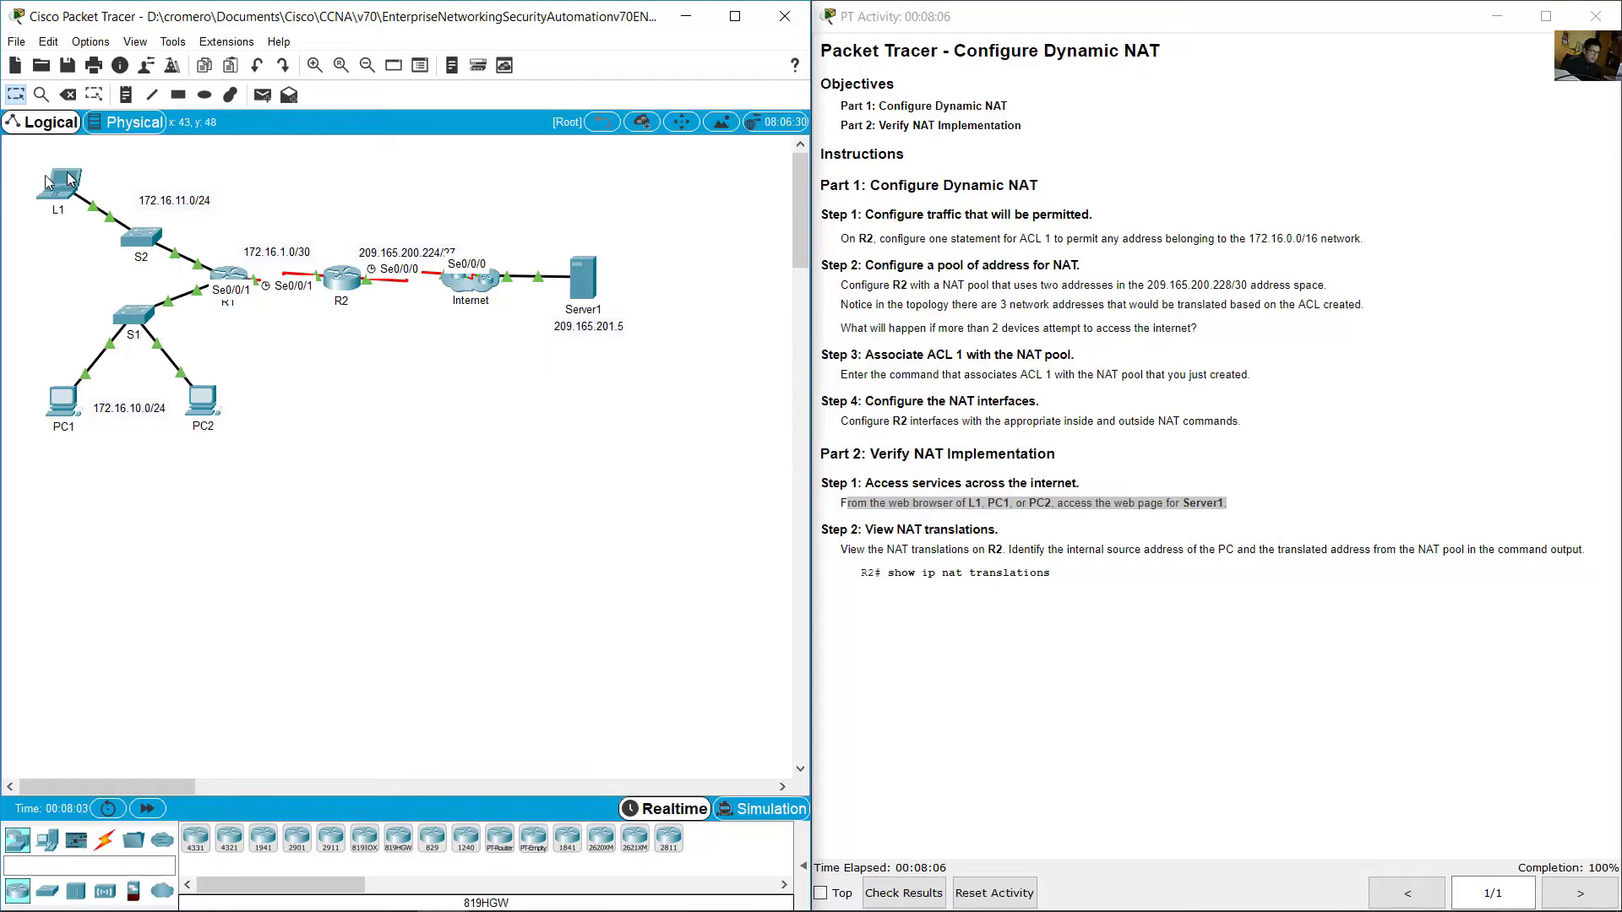
{"action": "left_click", "coordinate": [67, 404]}
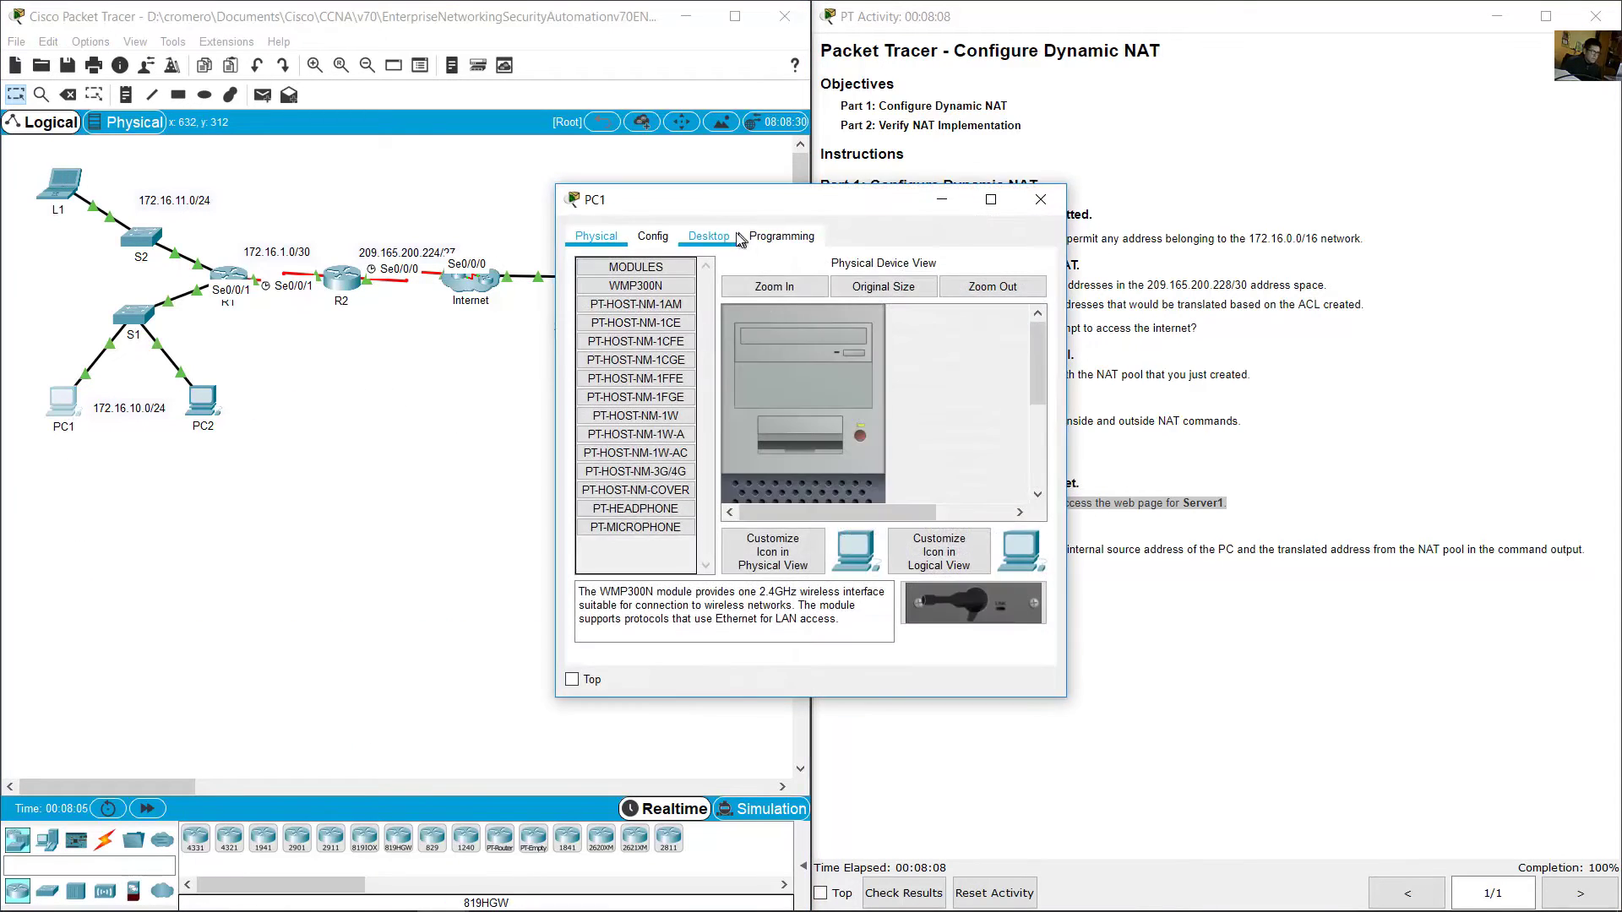
{"action": "left_click", "coordinate": [1072, 321]}
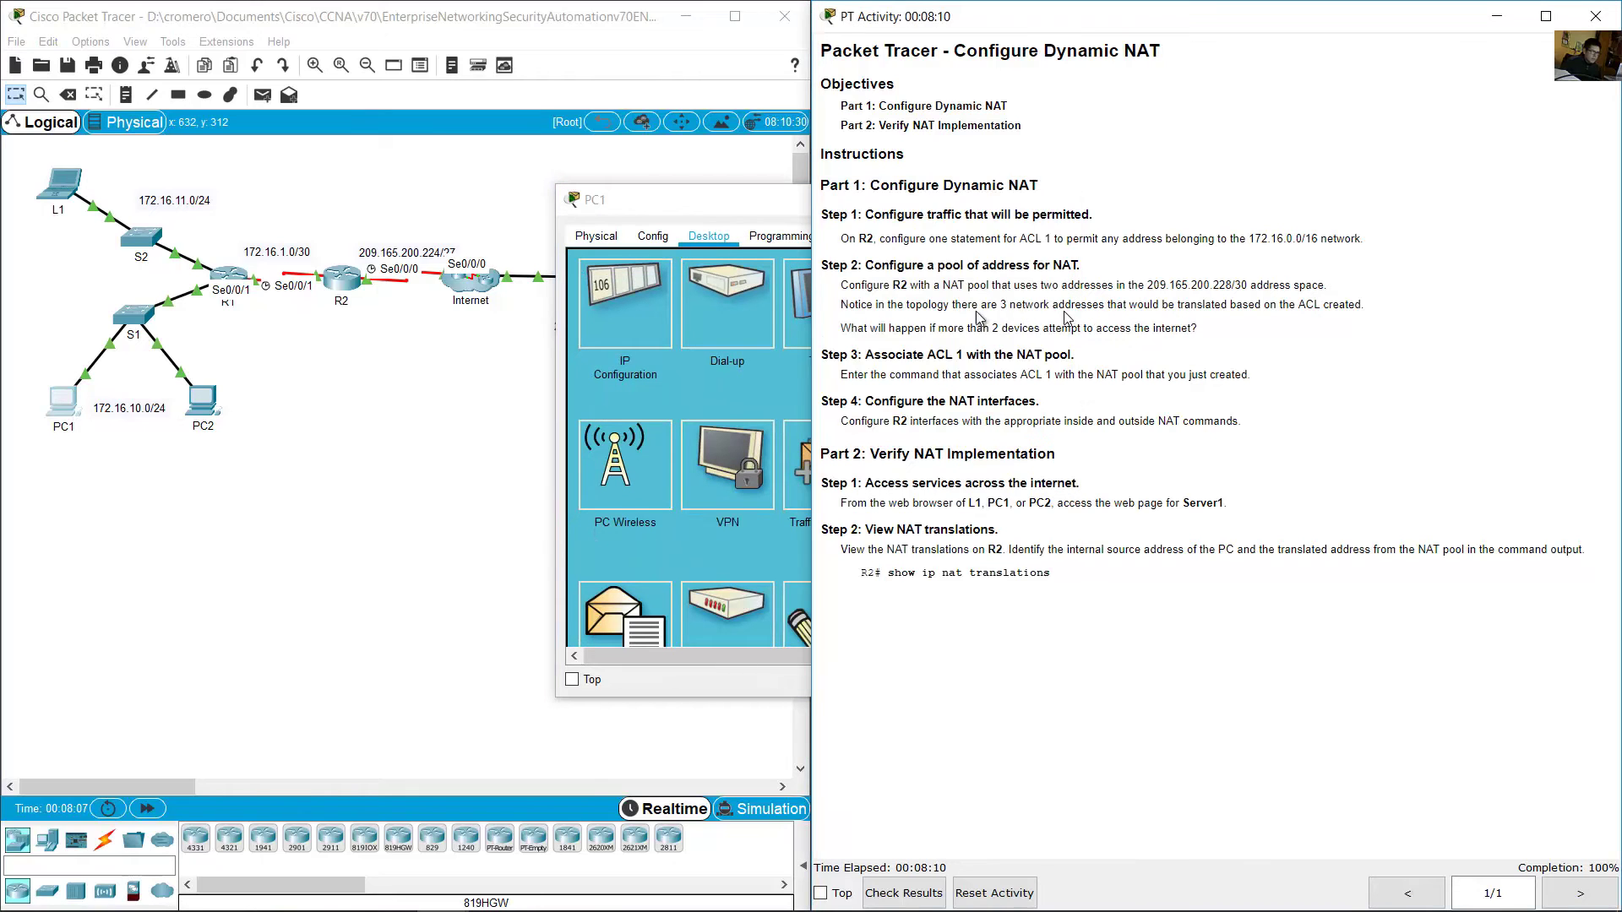
{"action": "left_click", "coordinate": [1018, 318]}
{"action": "left_click_drag", "start_coordinate": [1066, 320], "coordinate": [1333, 320]}
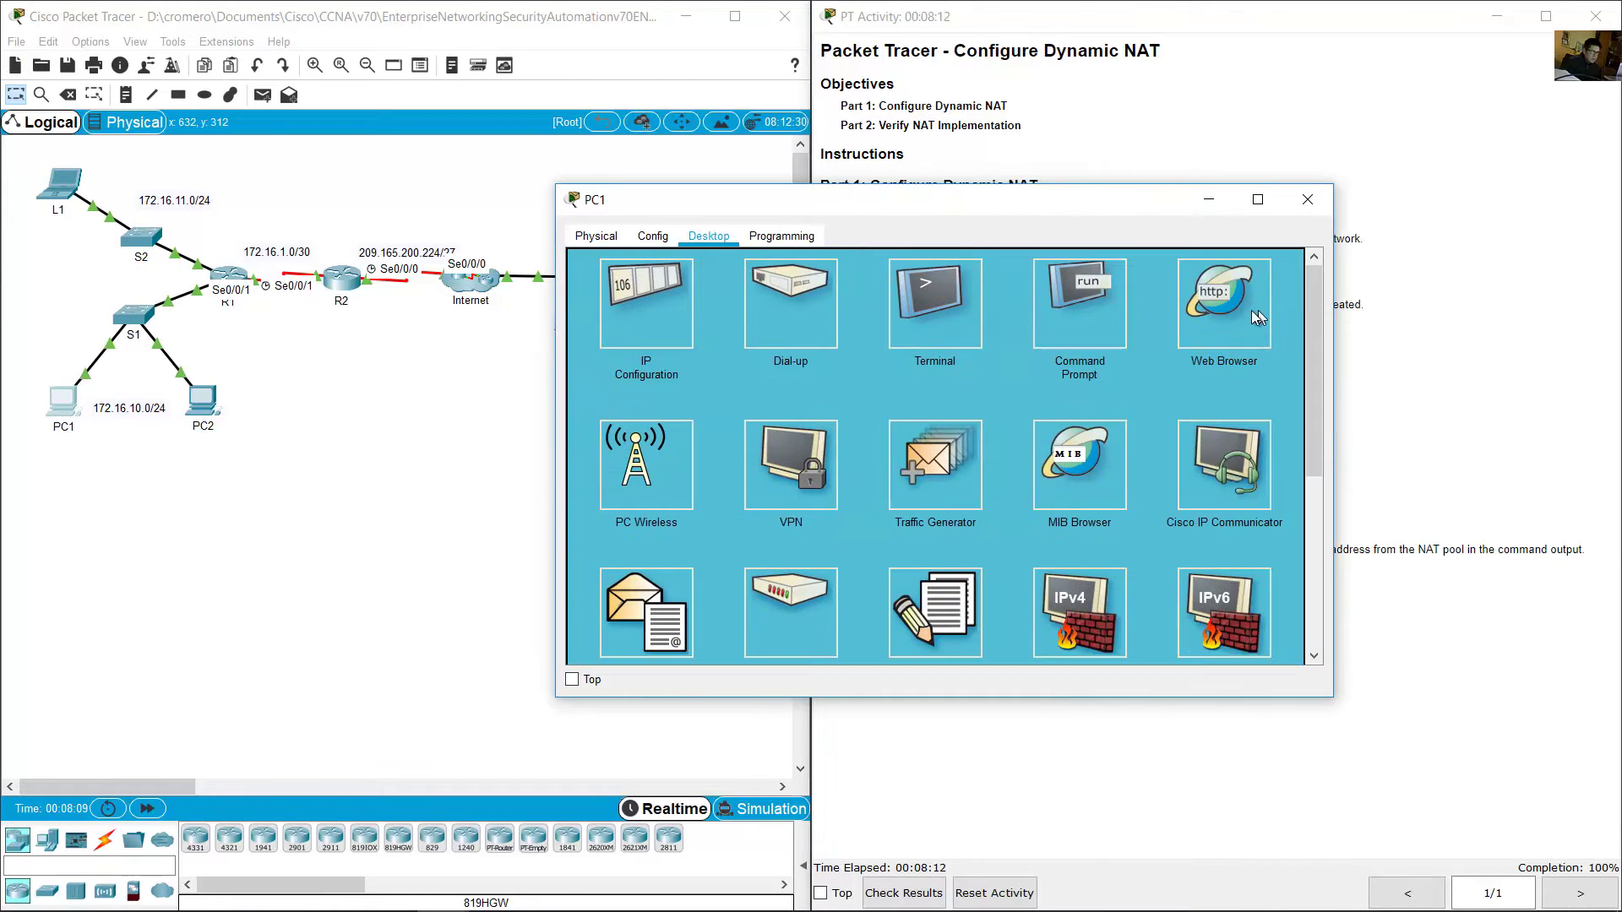
{"action": "left_click", "coordinate": [1235, 317]}
{"action": "left_click_drag", "start_coordinate": [1068, 218], "coordinate": [1203, 311]}
{"action": "left_click_drag", "start_coordinate": [664, 209], "coordinate": [568, 414]}
{"action": "left_click", "coordinate": [1002, 391]}
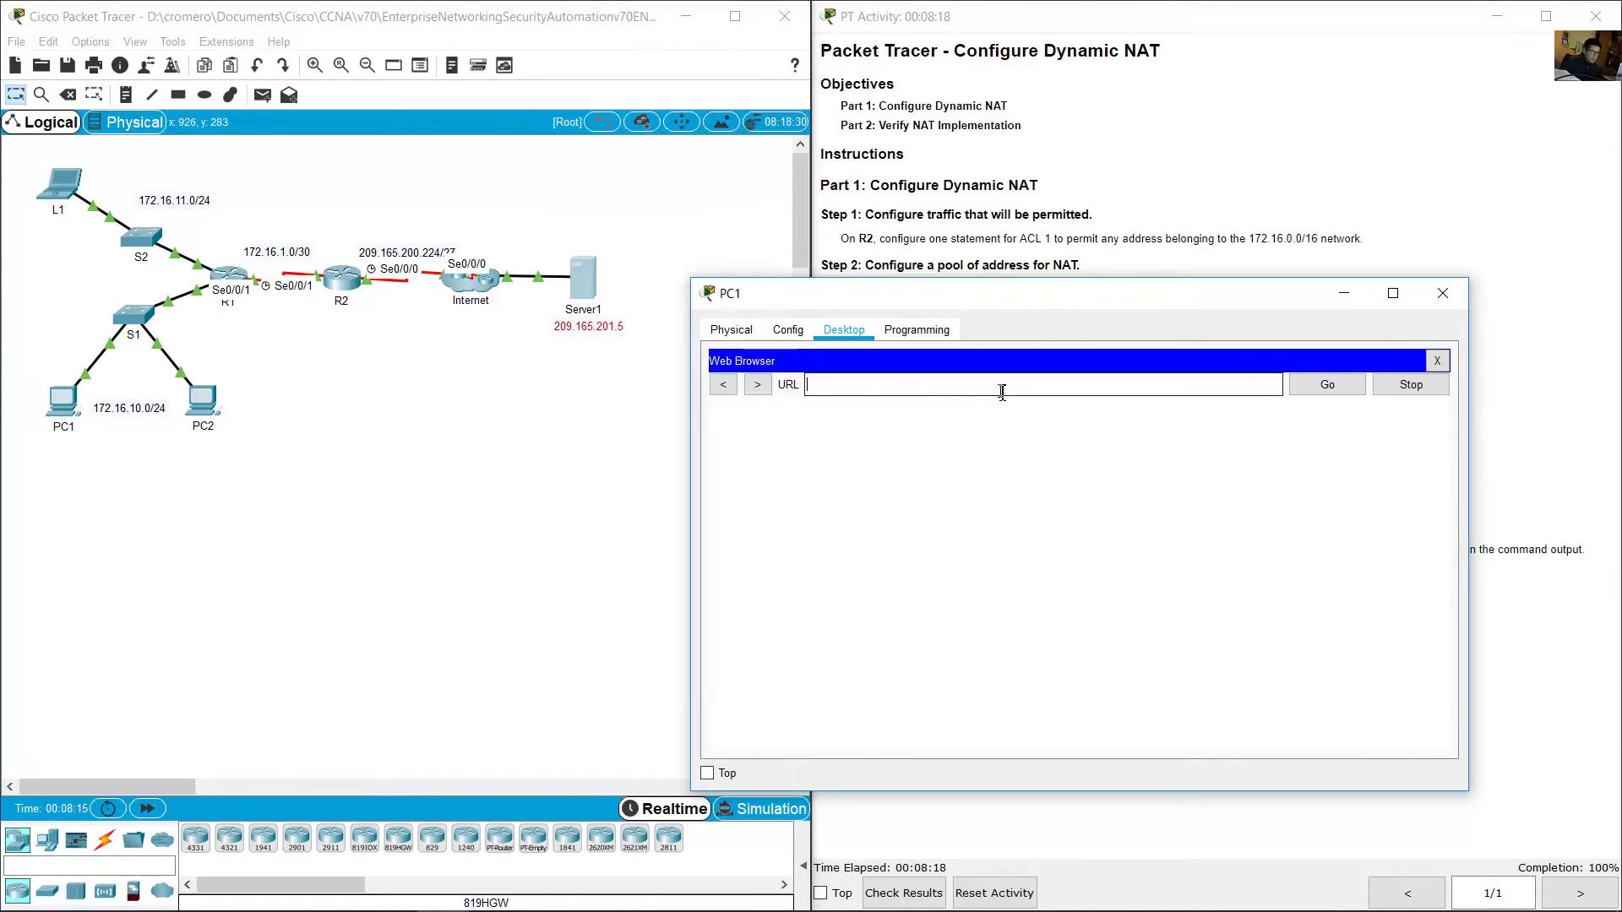
{"action": "type", "text": "209.165.201.5"}
{"action": "left_click", "coordinate": [1310, 384]}
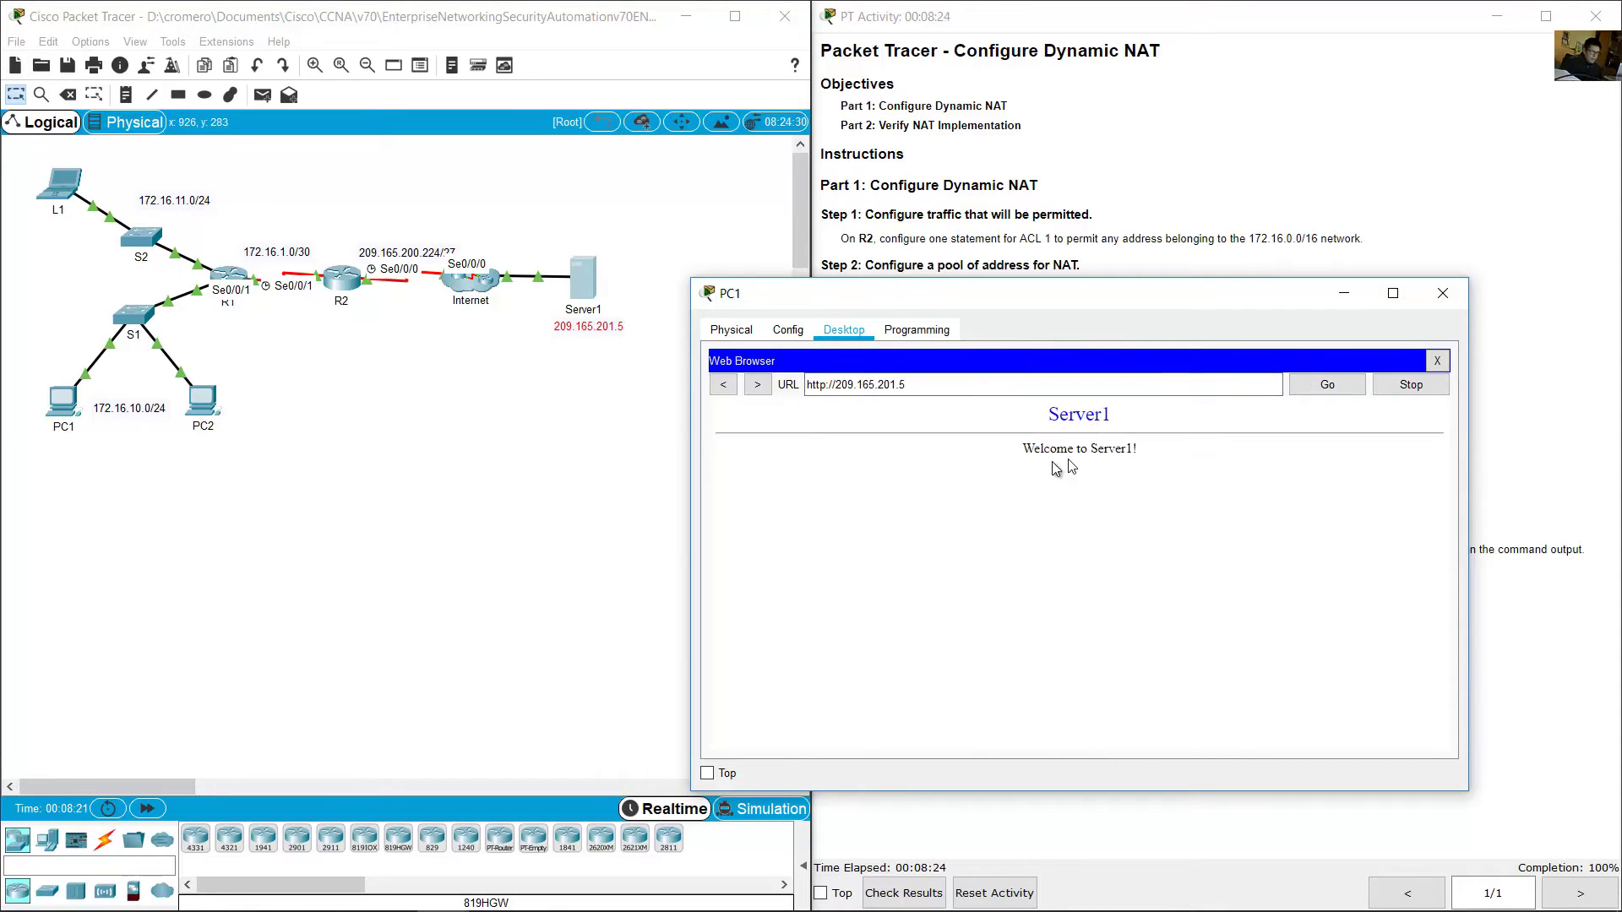
Step: Load 209.165.201.5 in PC2's web browser, fixing a mistyped address, and see Server1's welcome page
{"action": "left_click", "coordinate": [206, 417]}
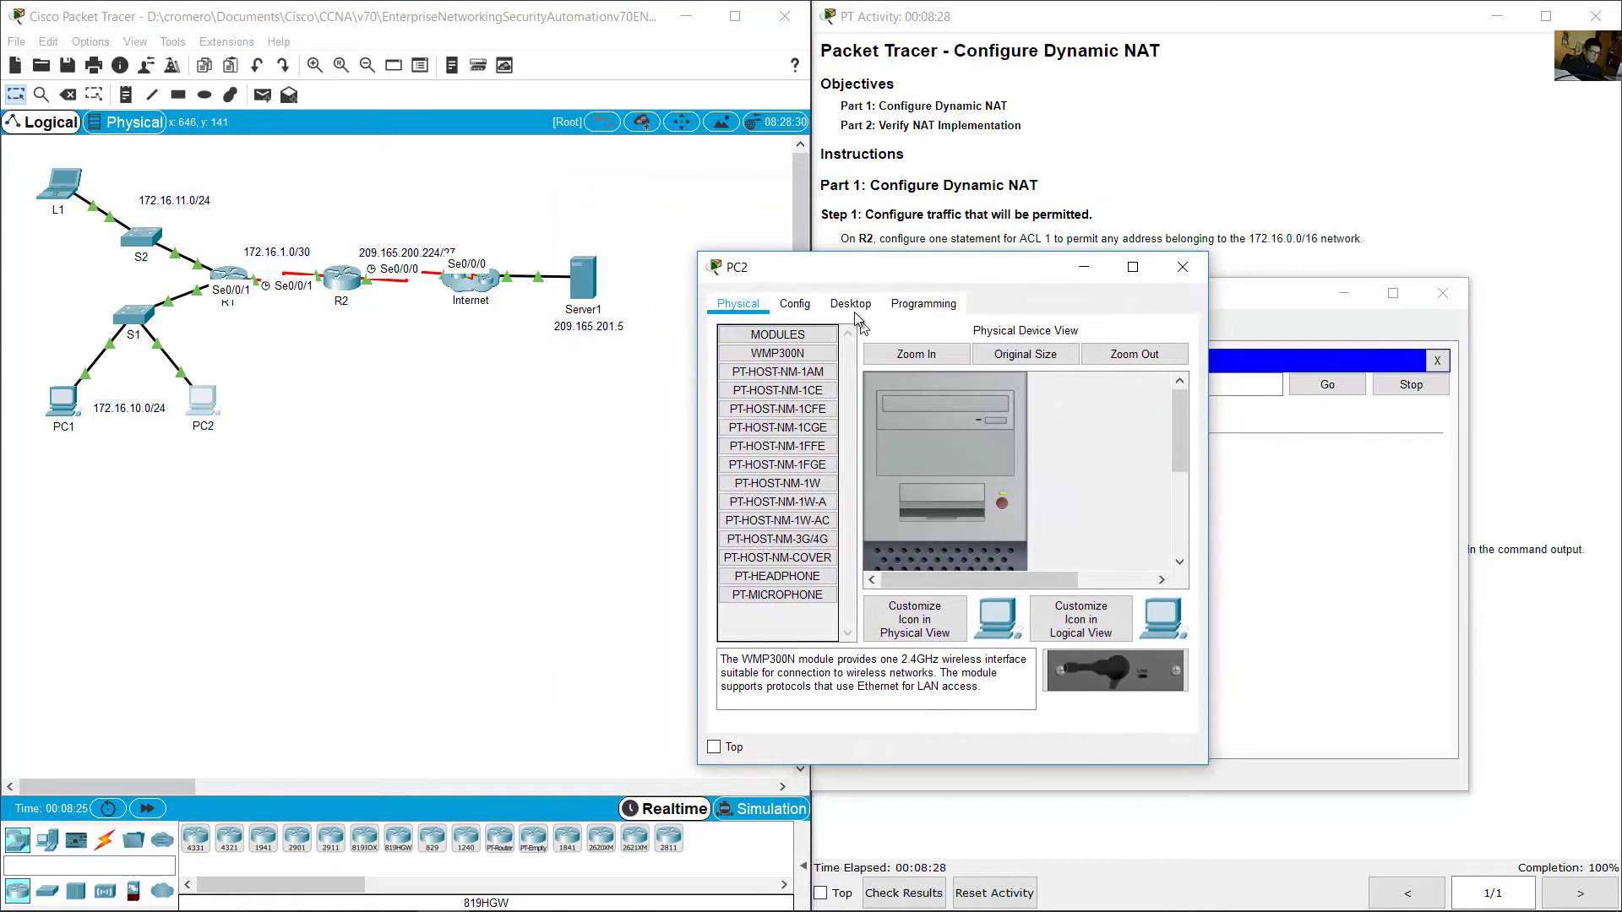
{"action": "left_click", "coordinate": [849, 306]}
{"action": "left_click_drag", "start_coordinate": [1212, 330], "coordinate": [1489, 338]}
{"action": "left_click", "coordinate": [1382, 404]}
{"action": "left_click", "coordinate": [927, 355]}
{"action": "type", "text": "2091.65."}
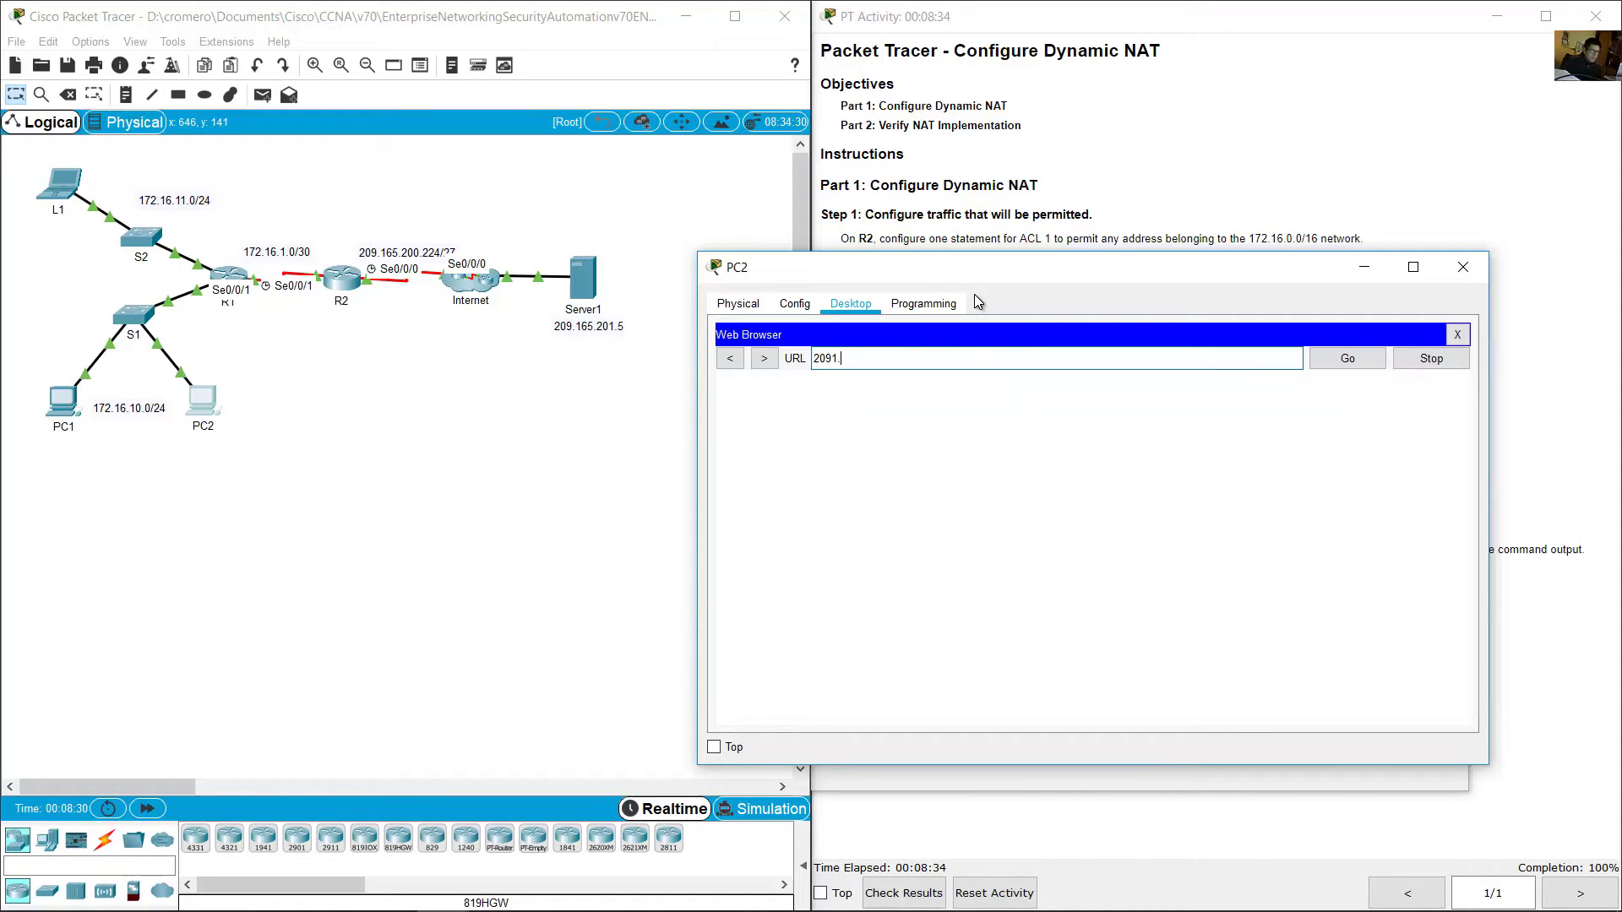
{"action": "key", "text": "BackSpace"}
{"action": "key", "text": "BackSpace"}
{"action": "key", "text": "BackSpace"}
{"action": "key", "text": "BackSpace"}
{"action": "key", "text": "BackSpace"}
{"action": "type", "text": ".165.201.5"}
{"action": "left_click", "coordinate": [1367, 364]}
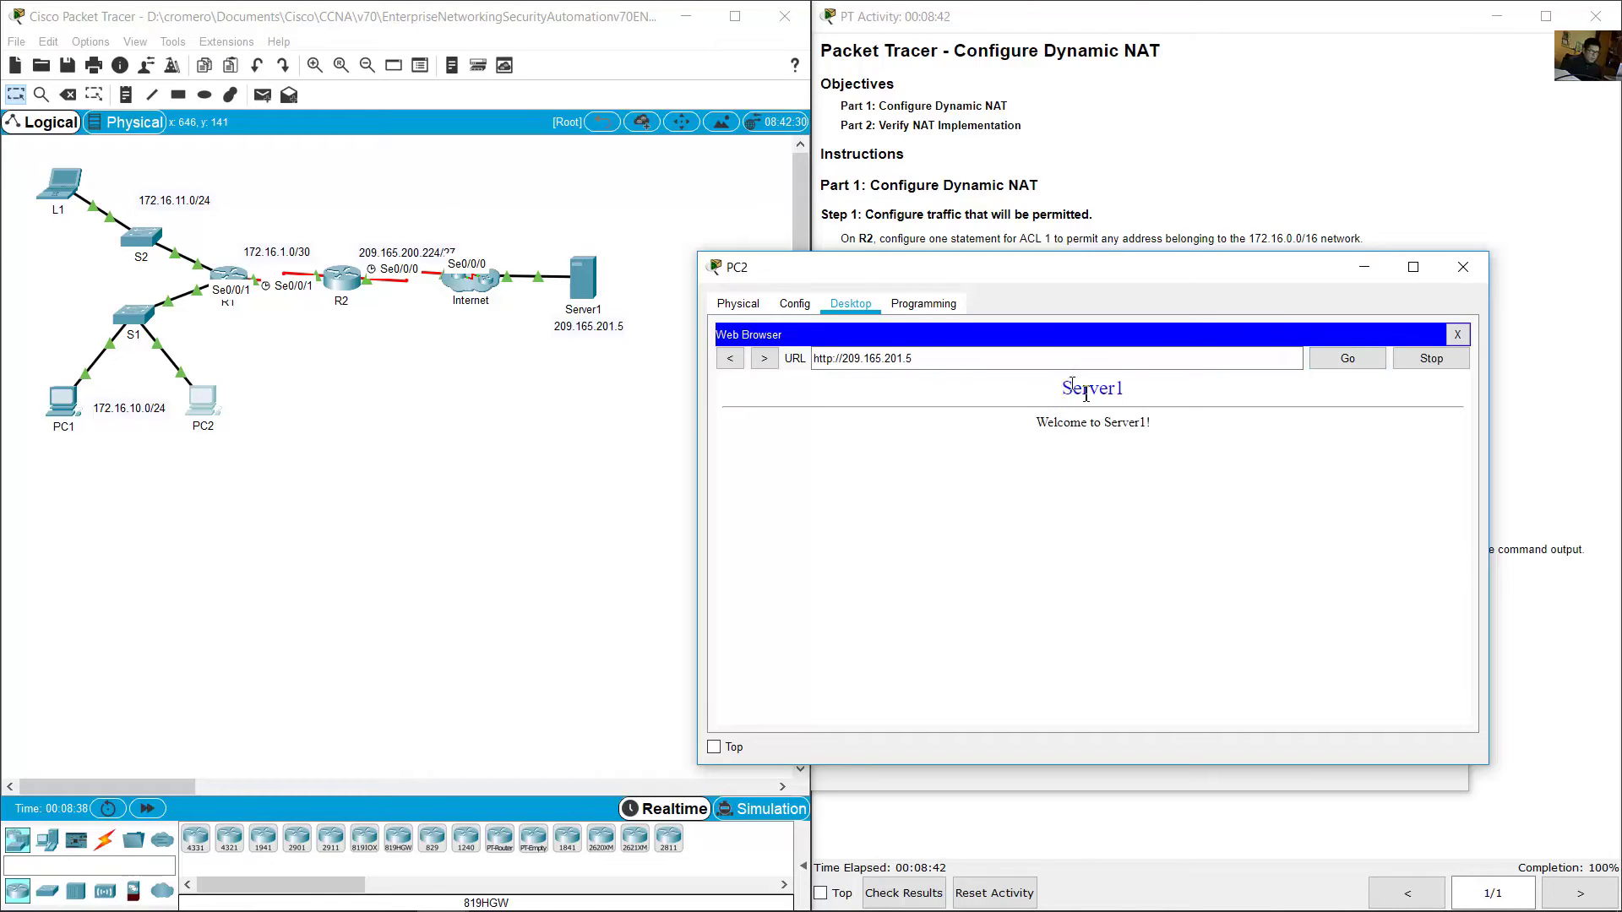
{"action": "left_click_drag", "start_coordinate": [1059, 380], "coordinate": [1199, 439]}
{"action": "left_click", "coordinate": [1200, 439]}
Step: Open laptop L1's device window from the topology
{"action": "left_click", "coordinate": [34, 245]}
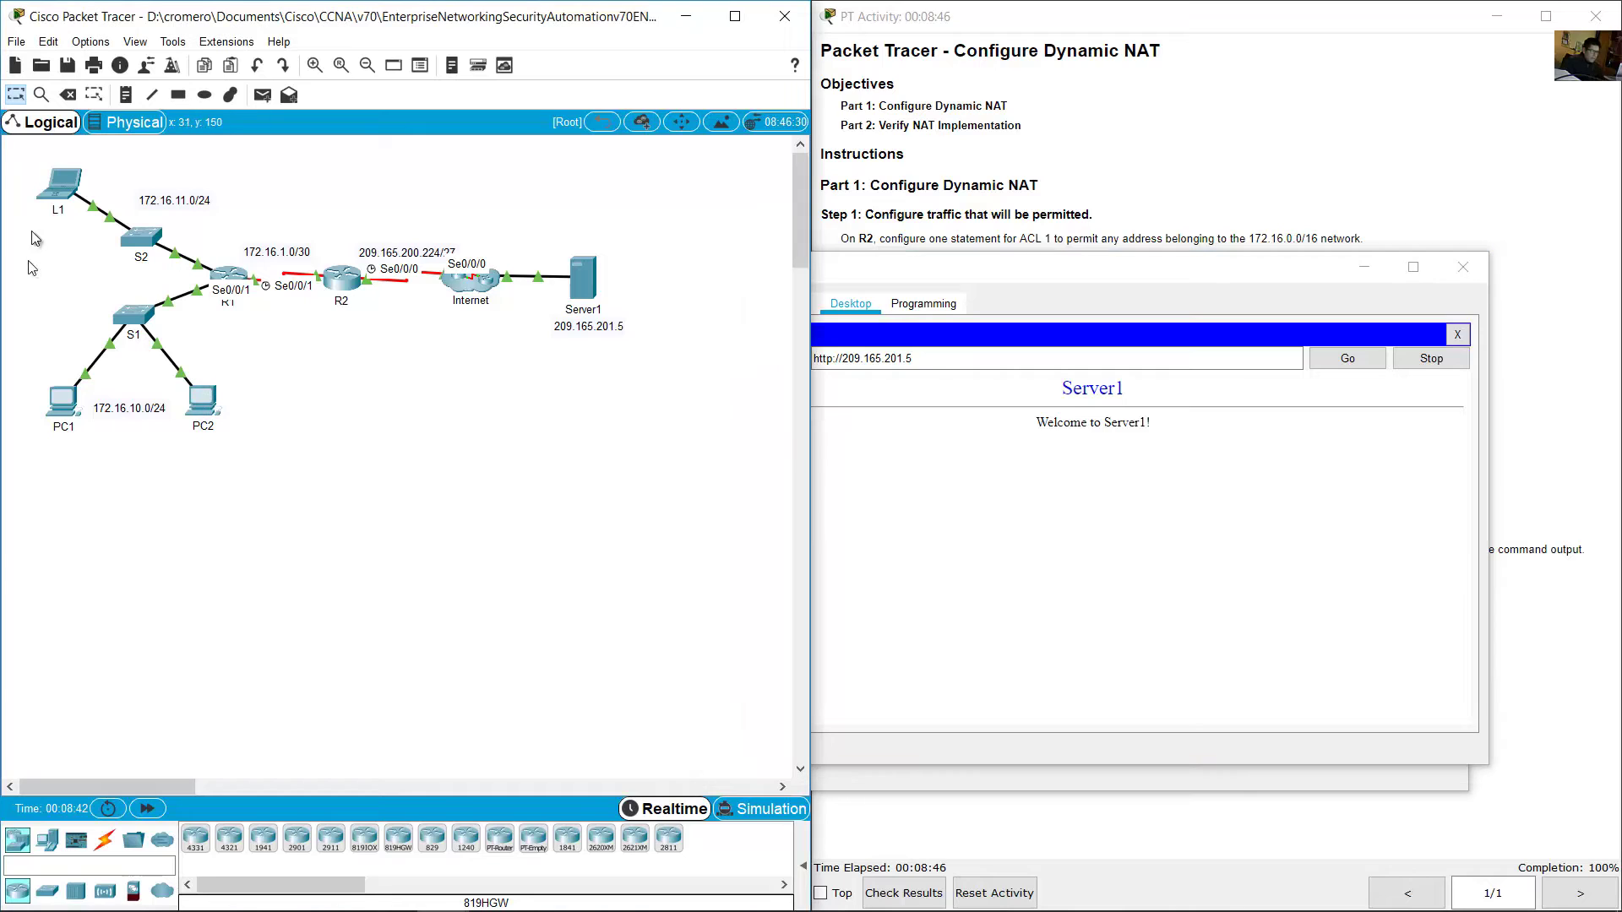
{"action": "double_click", "coordinate": [65, 191]}
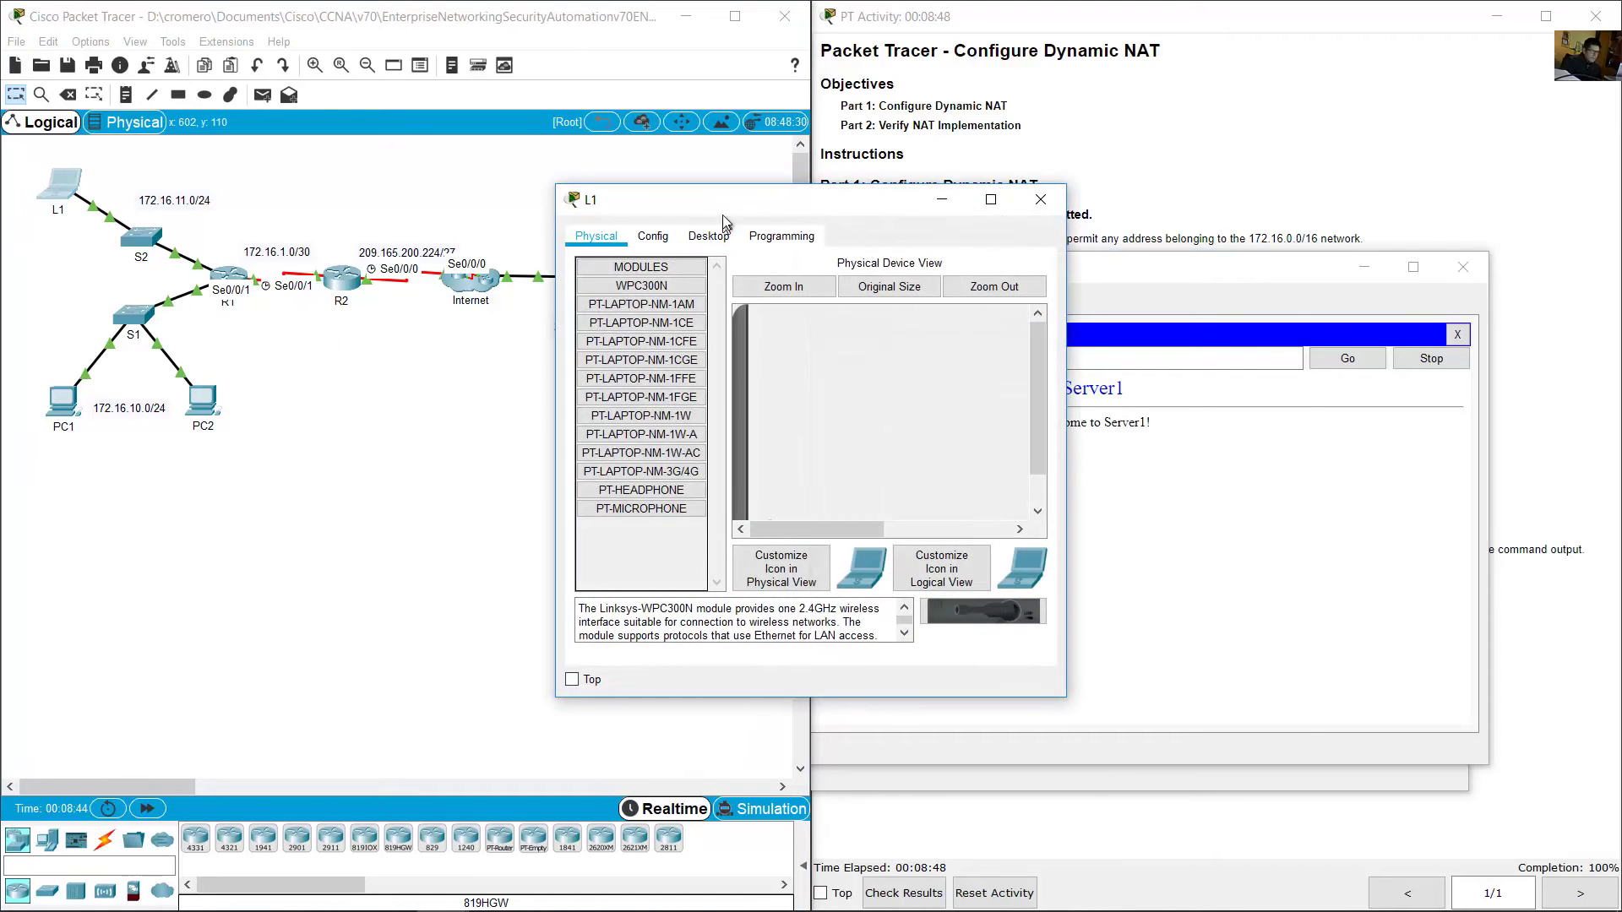
{"action": "left_click_drag", "start_coordinate": [727, 206], "coordinate": [882, 276]}
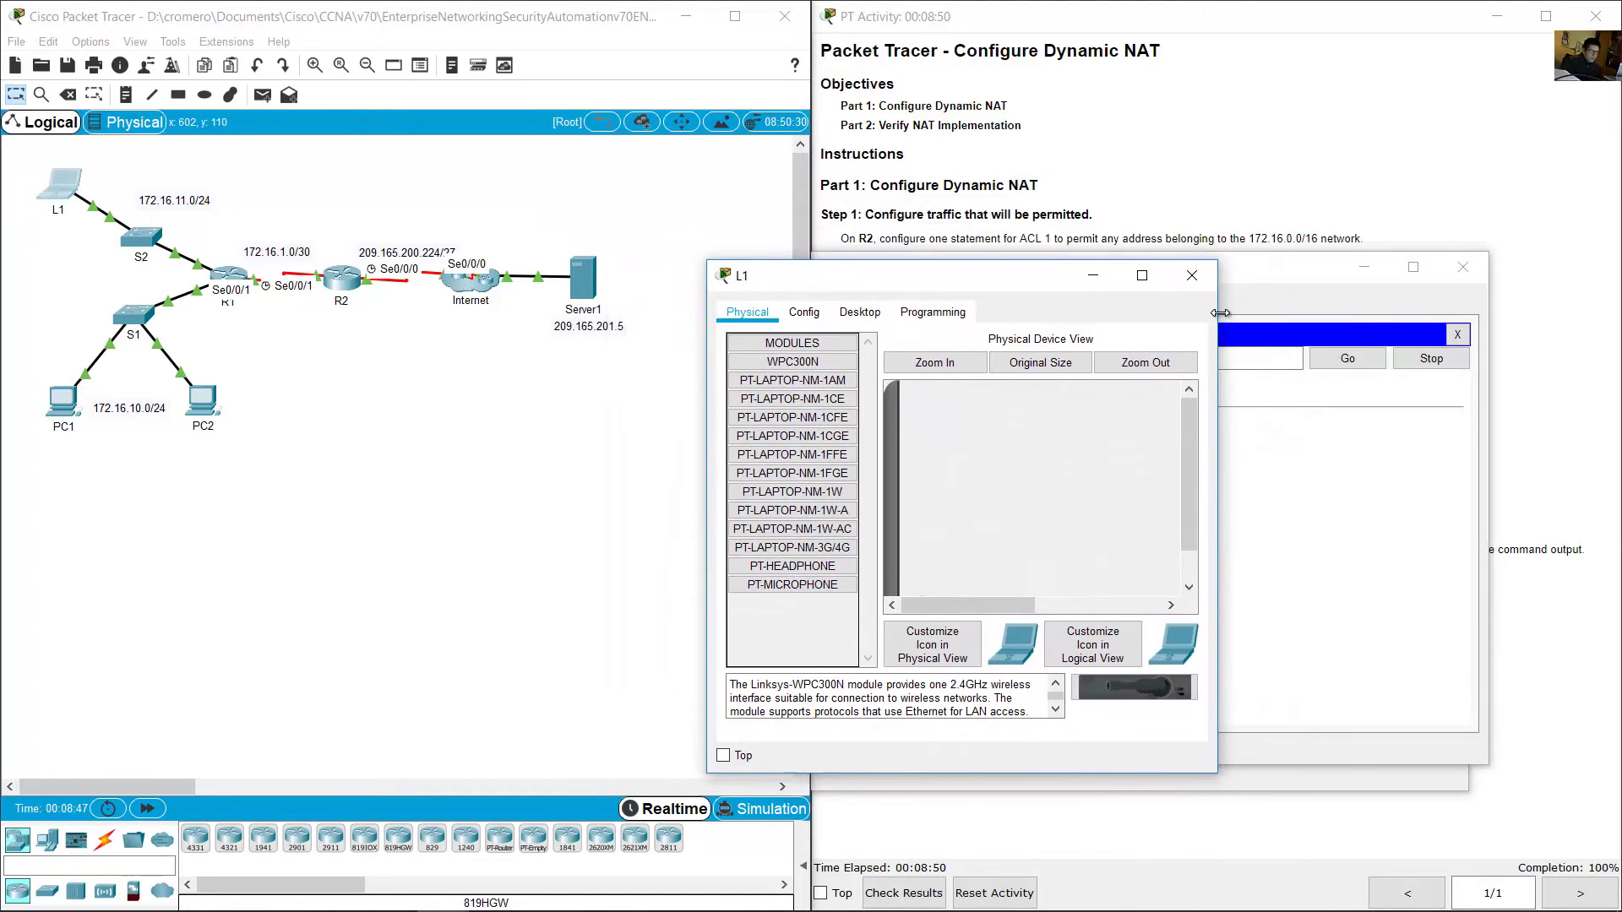
Step: Try 209.165.201.5 in L1's web browser and get a Request Timeout
{"action": "left_click_drag", "start_coordinate": [1216, 320], "coordinate": [1521, 312]}
{"action": "left_click", "coordinate": [860, 312]}
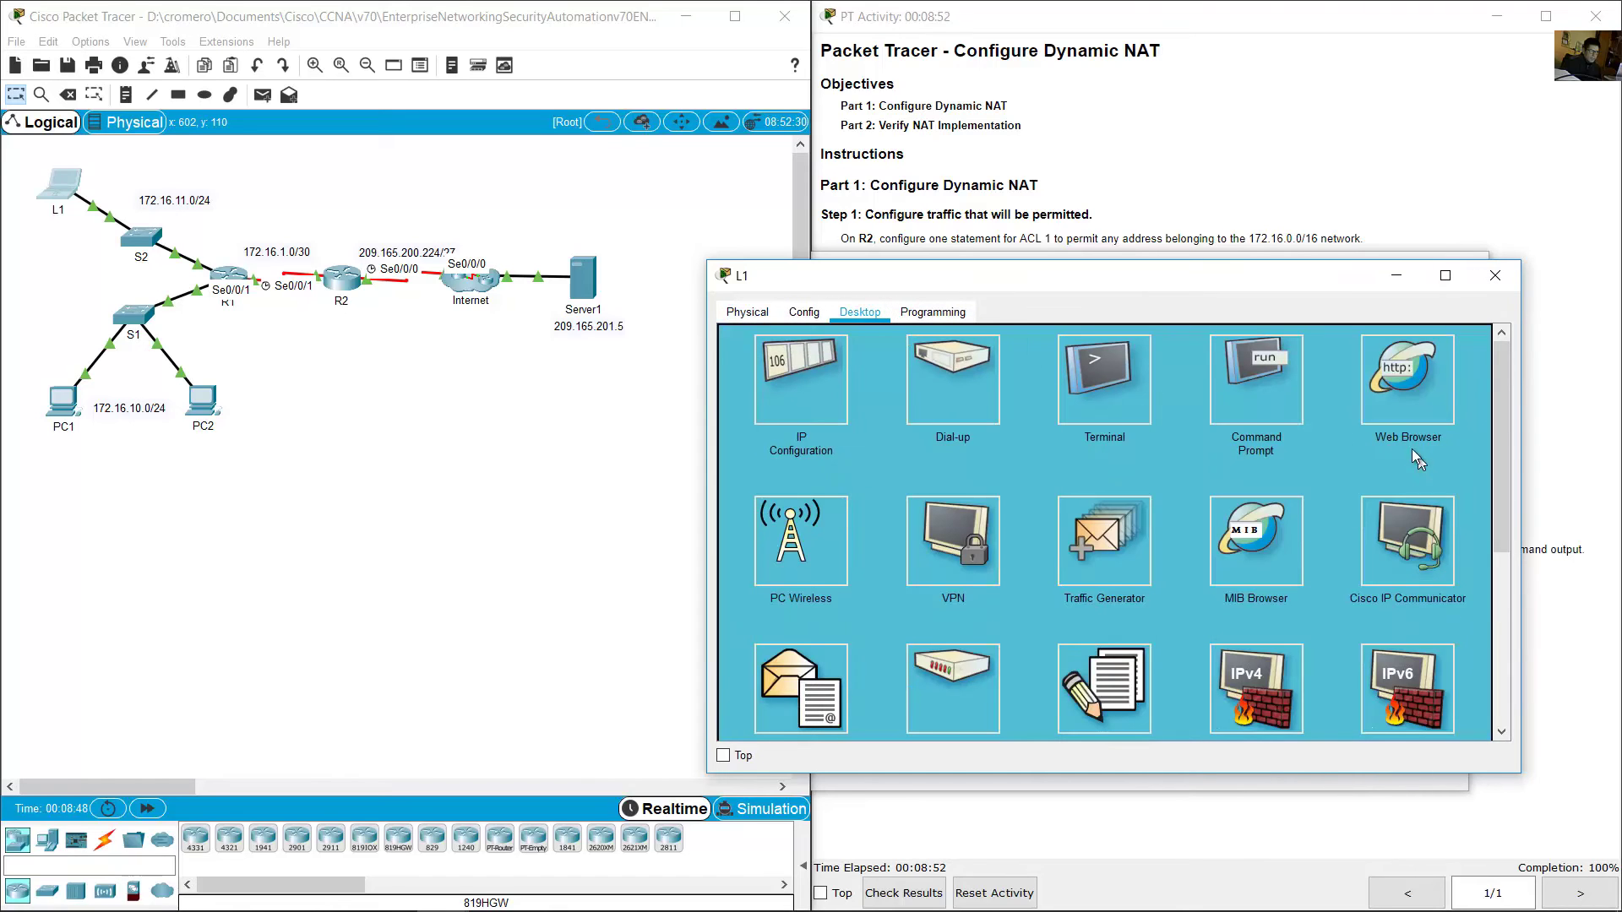
{"action": "left_click", "coordinate": [1407, 395]}
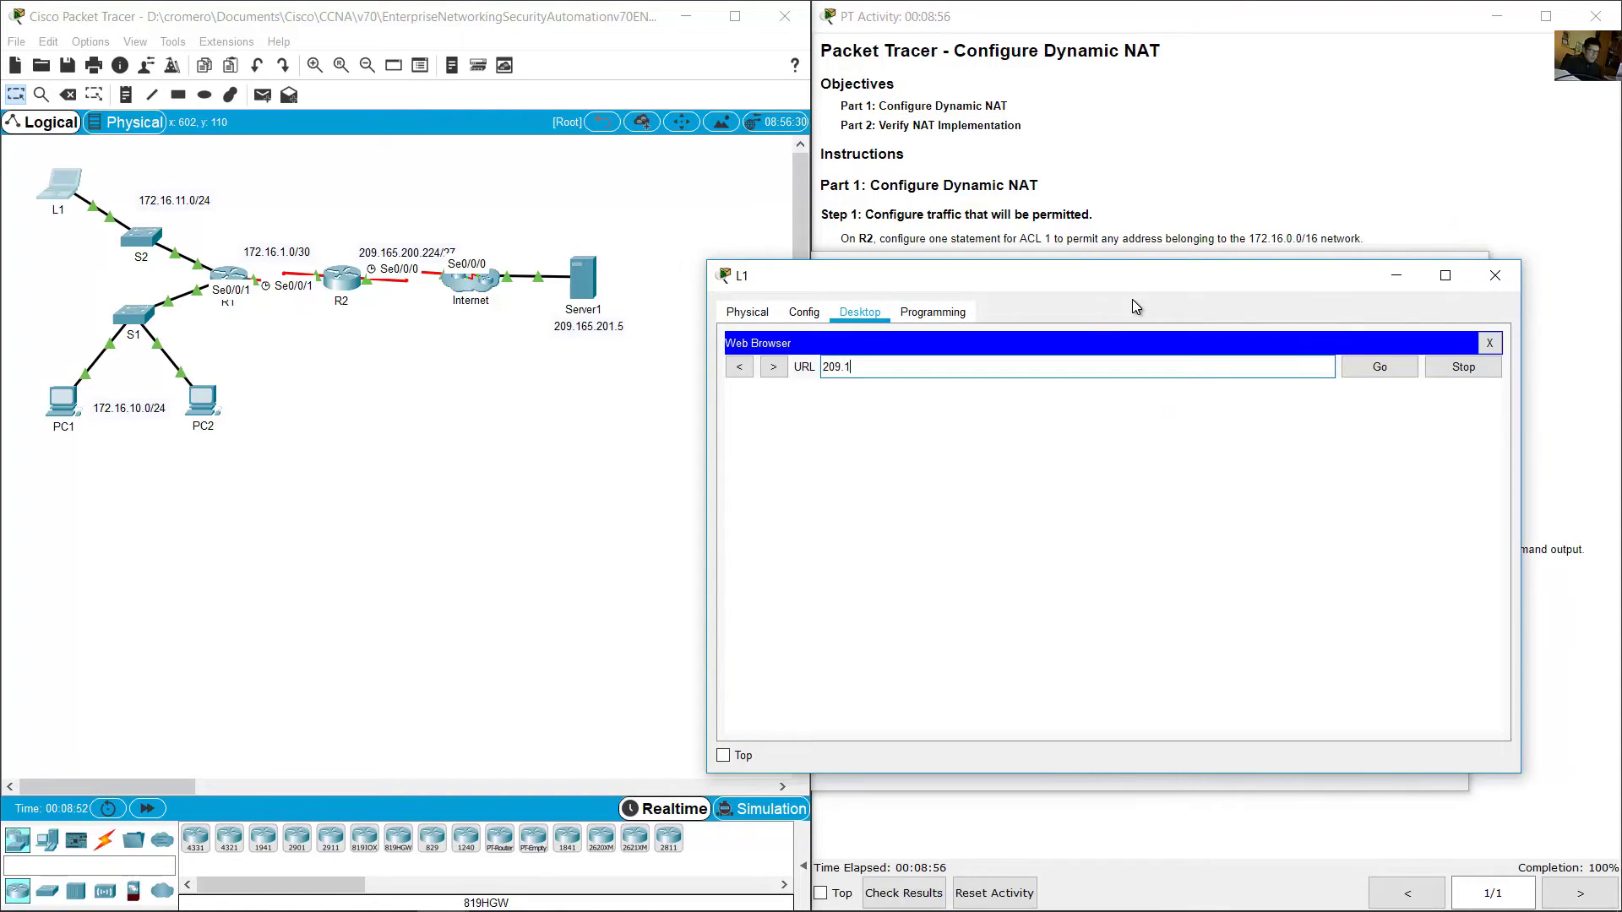
{"action": "type", "text": "209.165.201.5"}
{"action": "left_click", "coordinate": [1369, 367]}
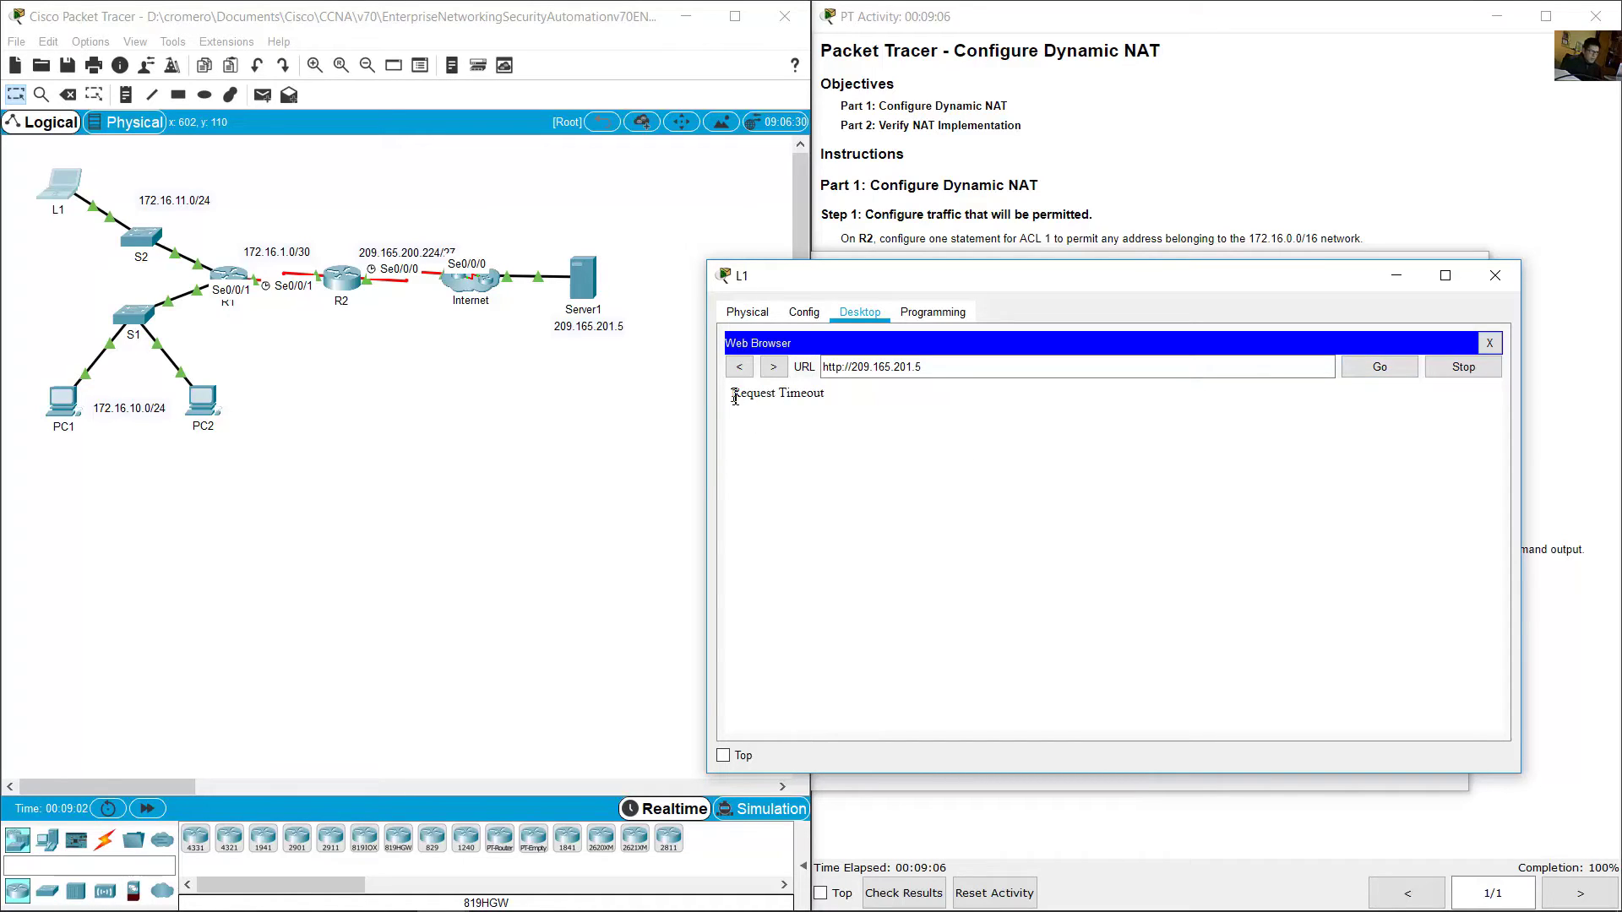
{"action": "left_click_drag", "start_coordinate": [743, 399], "coordinate": [874, 399]}
Step: Bring PC1's and PC2's browser windows back beside L1's timed-out browser to compare
{"action": "left_click", "coordinate": [70, 410]}
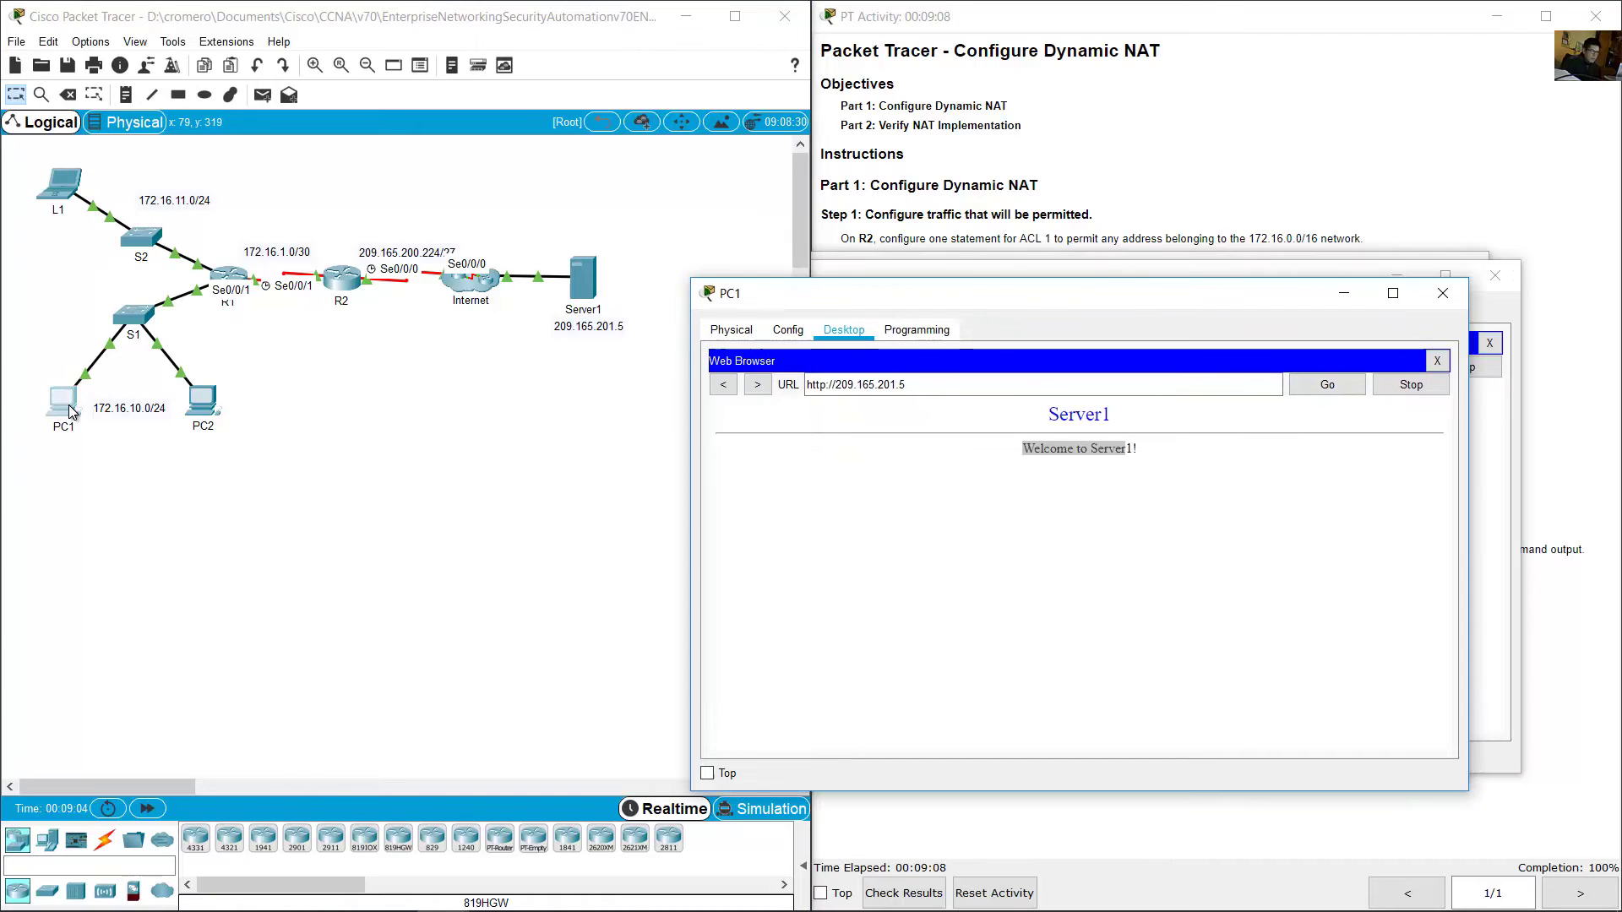
{"action": "left_click_drag", "start_coordinate": [1006, 292], "coordinate": [1060, 305]}
{"action": "left_click", "coordinate": [265, 498]}
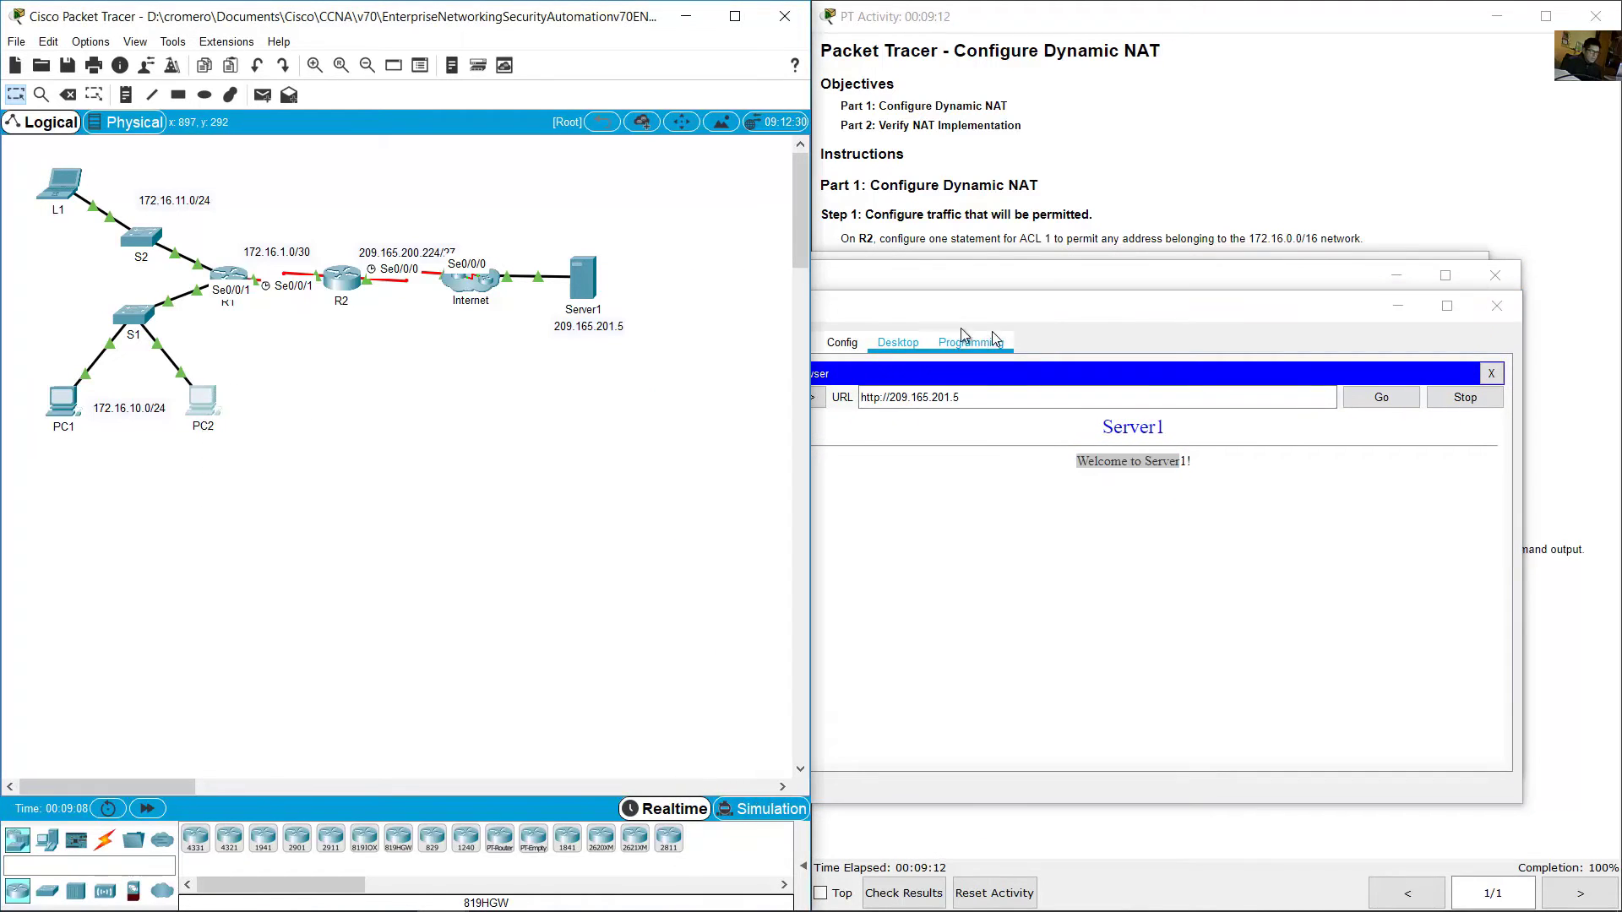
{"action": "left_click", "coordinate": [223, 408]}
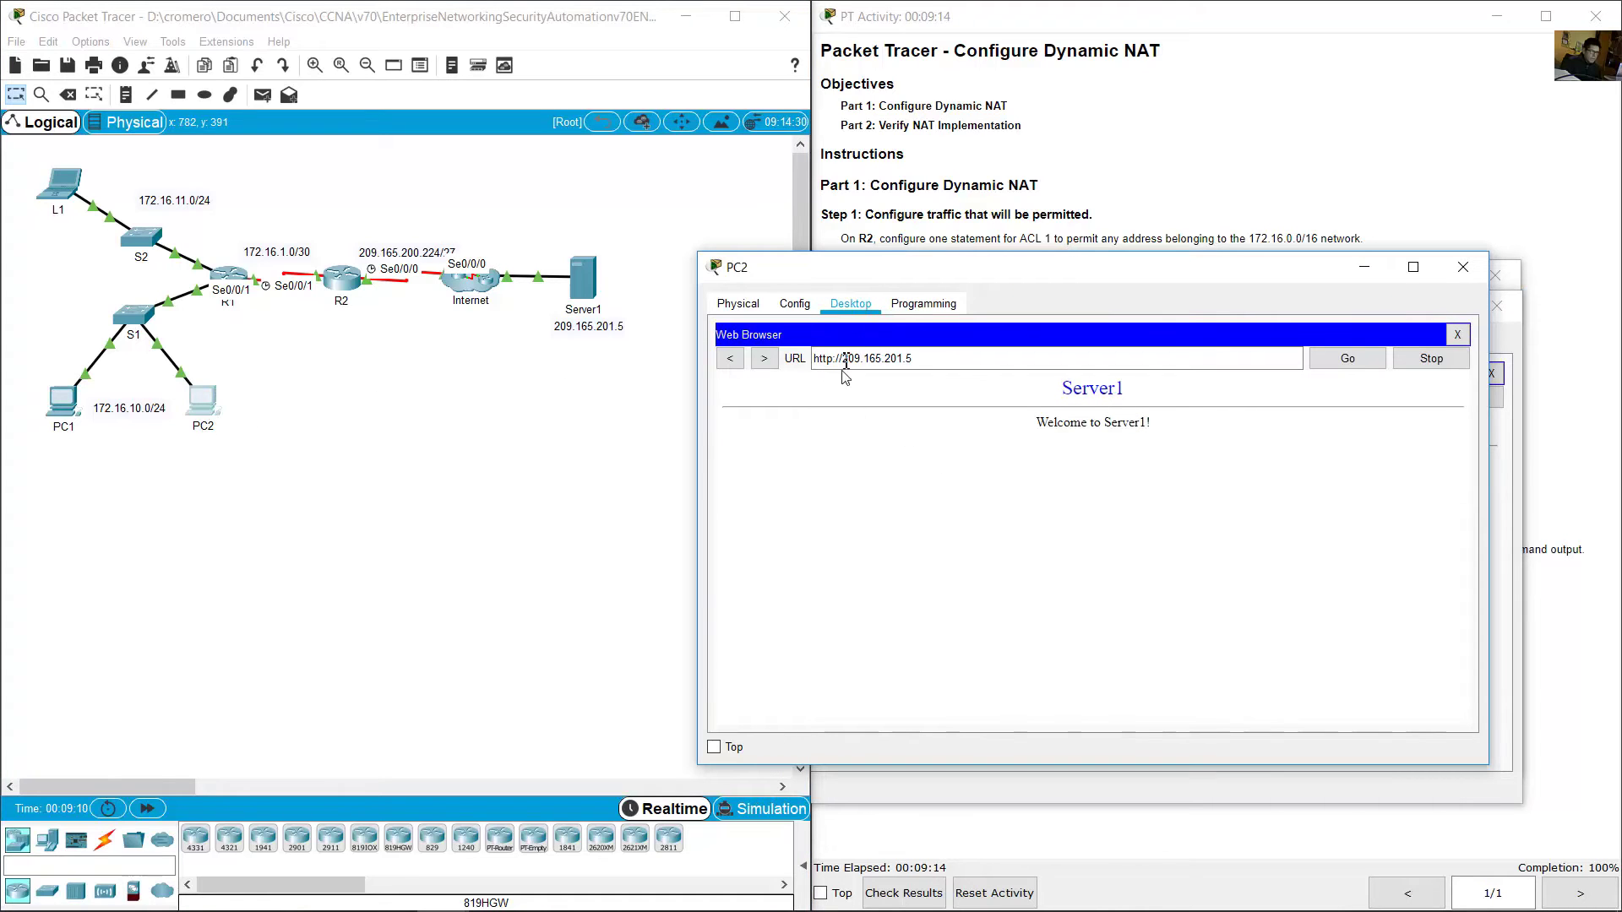
{"action": "left_click_drag", "start_coordinate": [919, 261], "coordinate": [950, 324]}
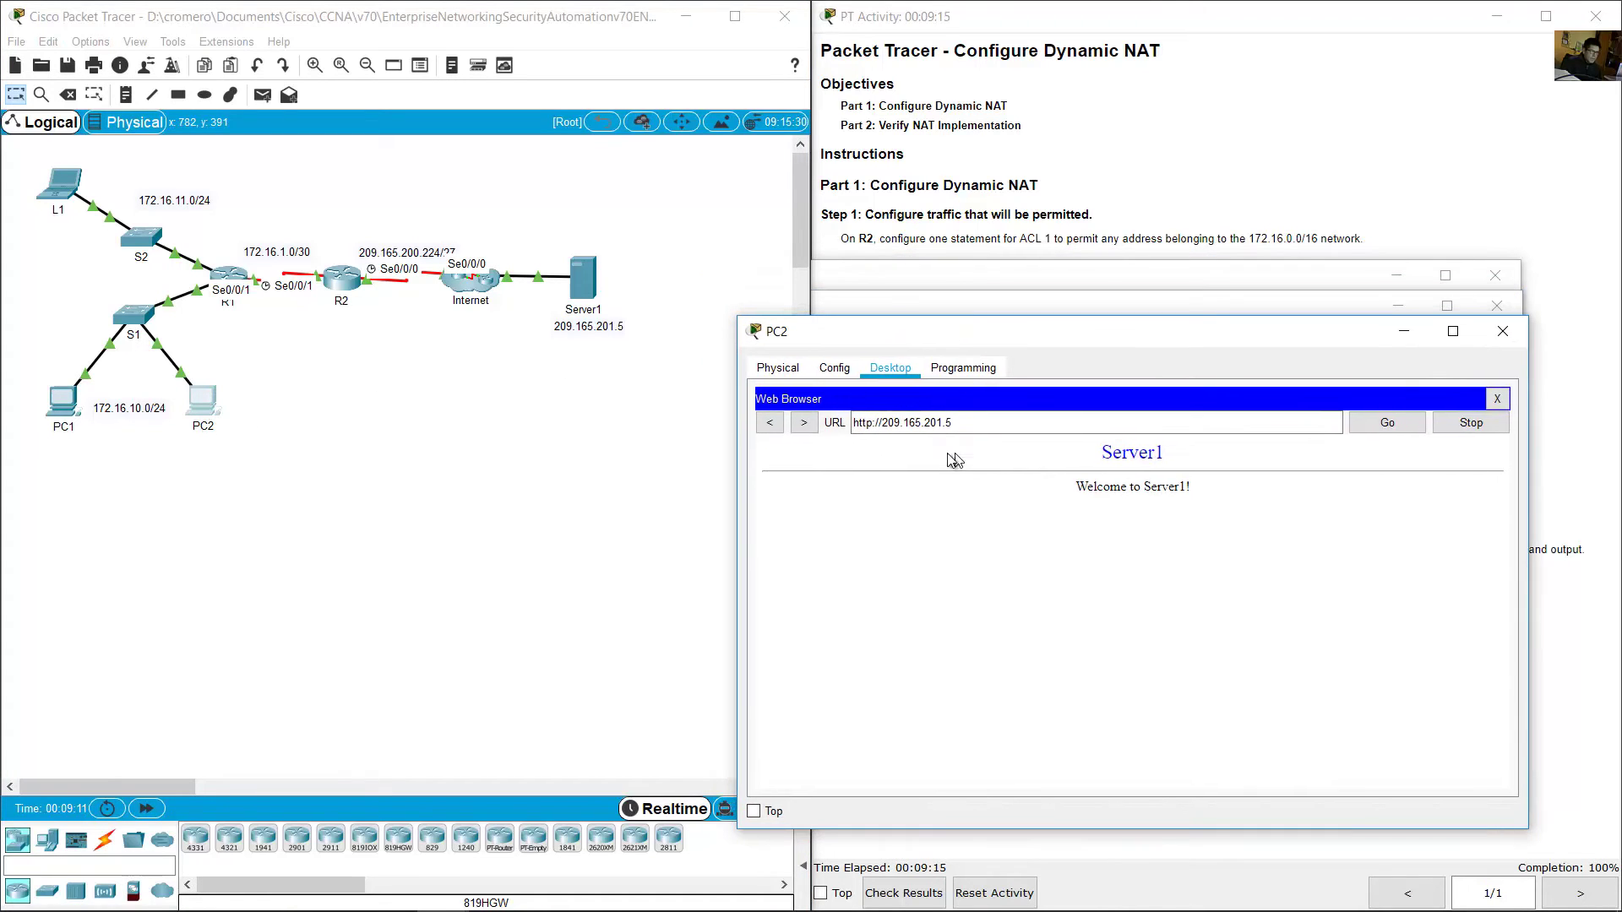
{"action": "left_click", "coordinate": [59, 182]}
{"action": "left_click_drag", "start_coordinate": [1029, 275], "coordinate": [1051, 315]}
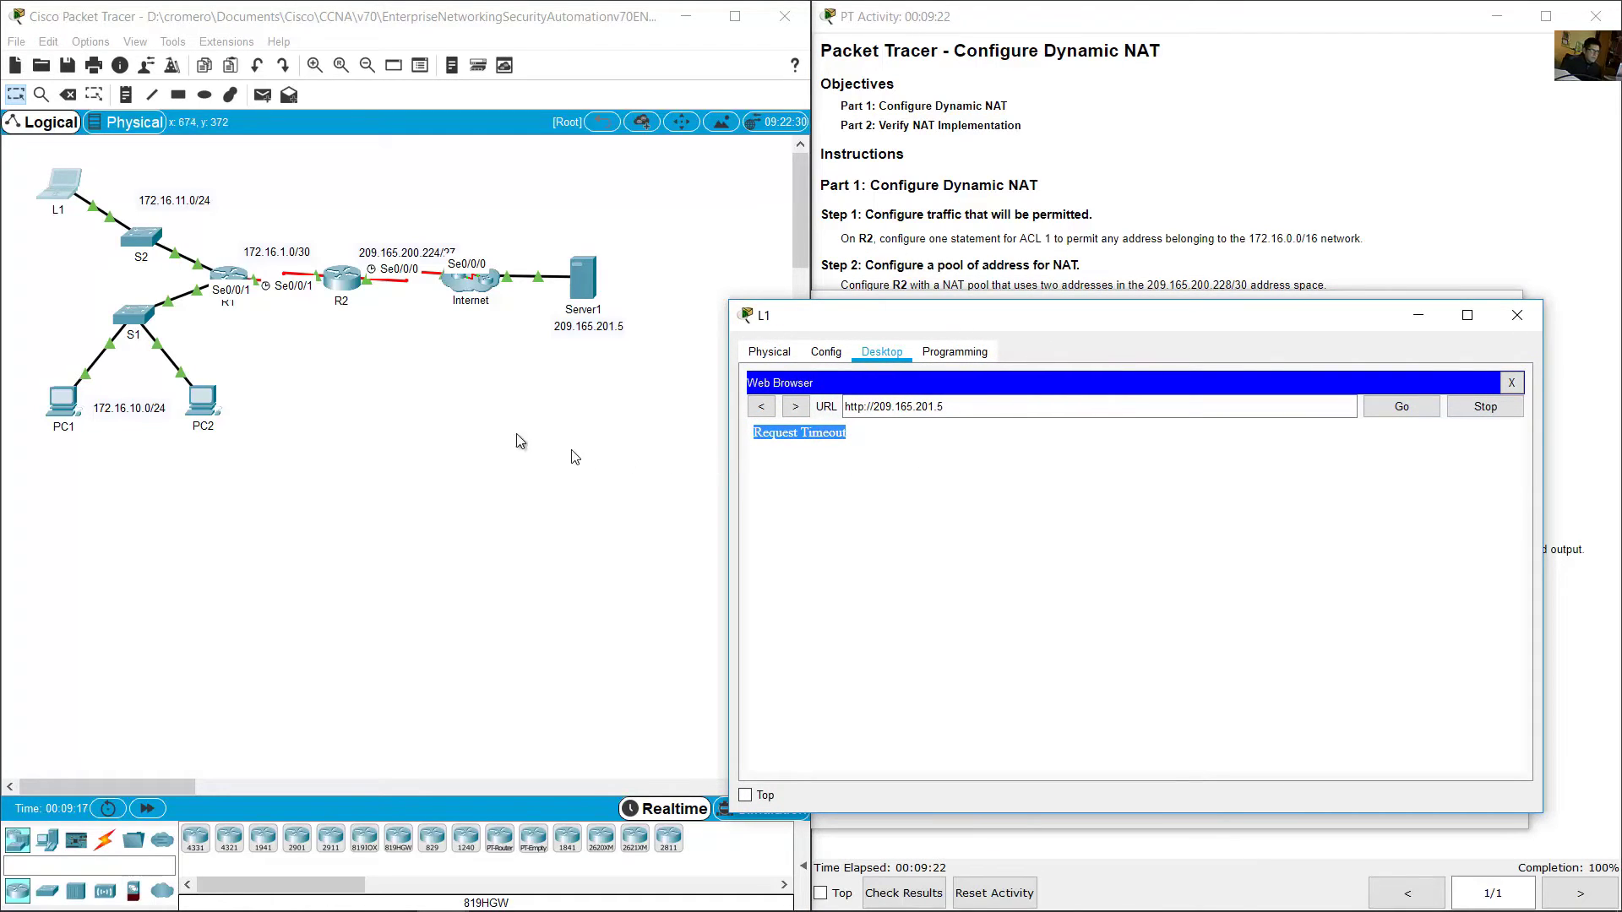
Step: Open R2's command line and read Part 2 Step 2's show ip nat translations instruction
{"action": "left_click", "coordinate": [486, 427]}
{"action": "left_click", "coordinate": [349, 286]}
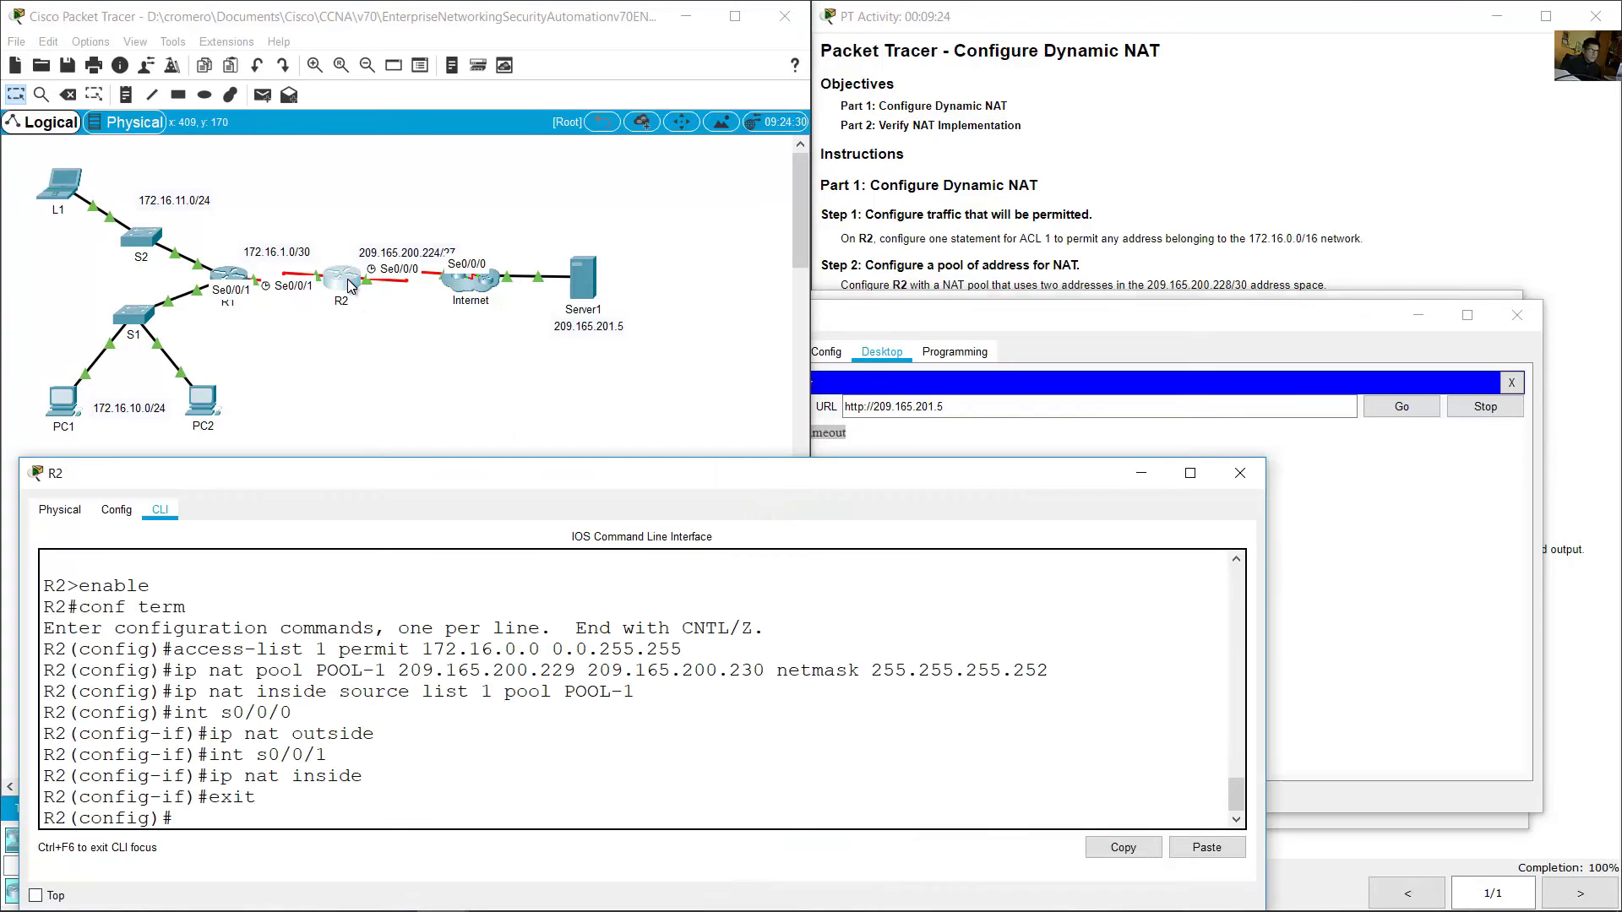
{"action": "left_click", "coordinate": [1228, 154]}
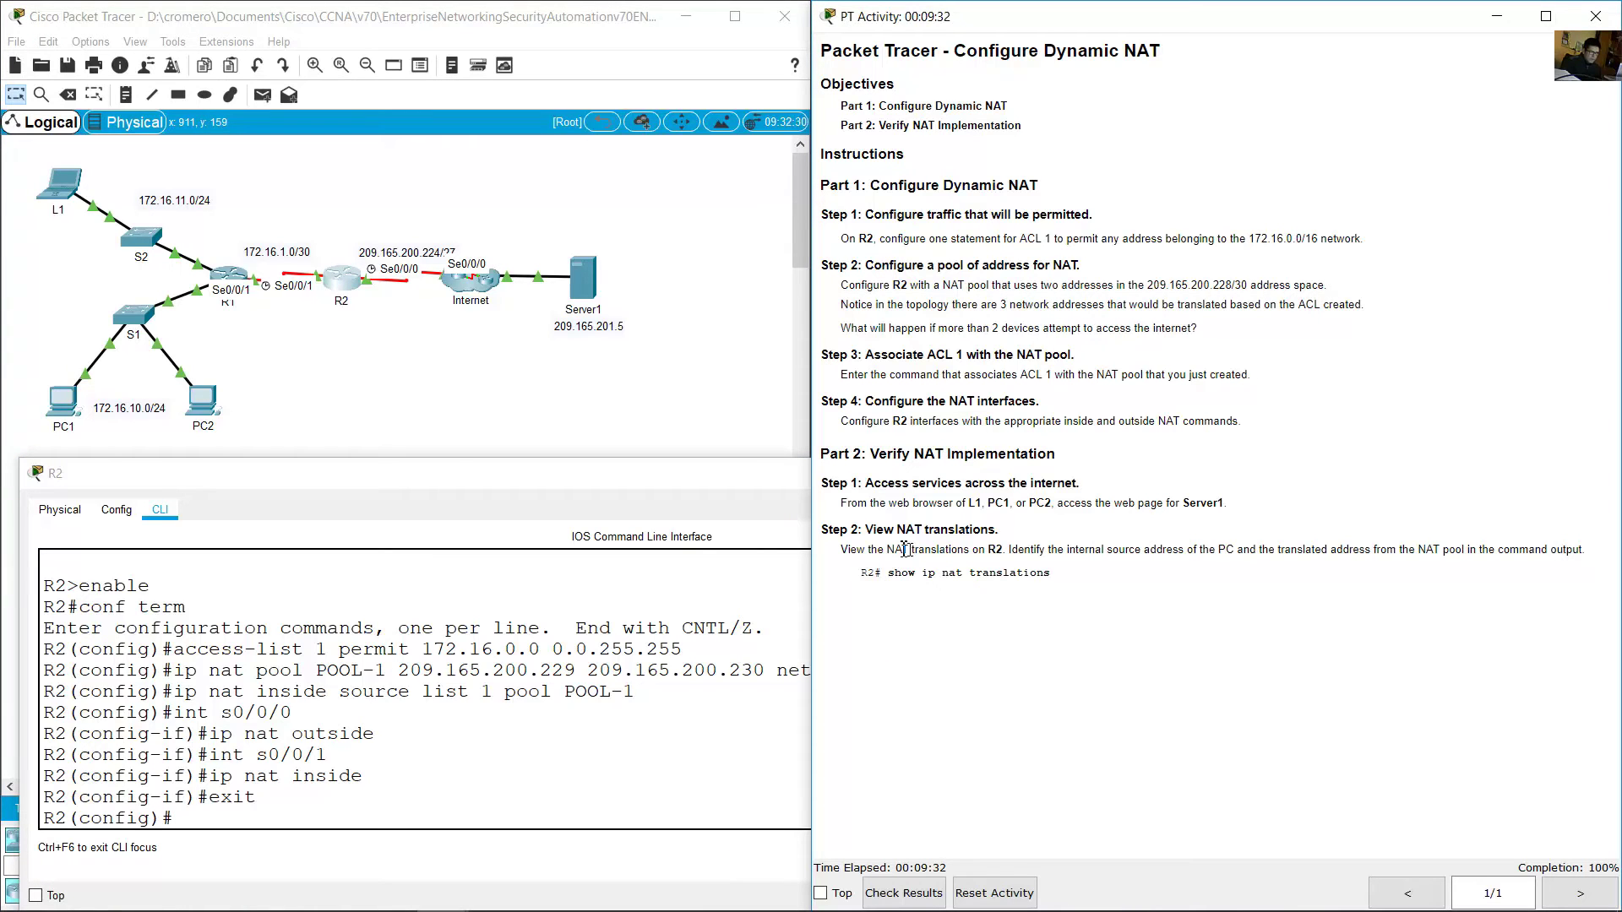
{"action": "left_click_drag", "start_coordinate": [876, 534], "coordinate": [1017, 539]}
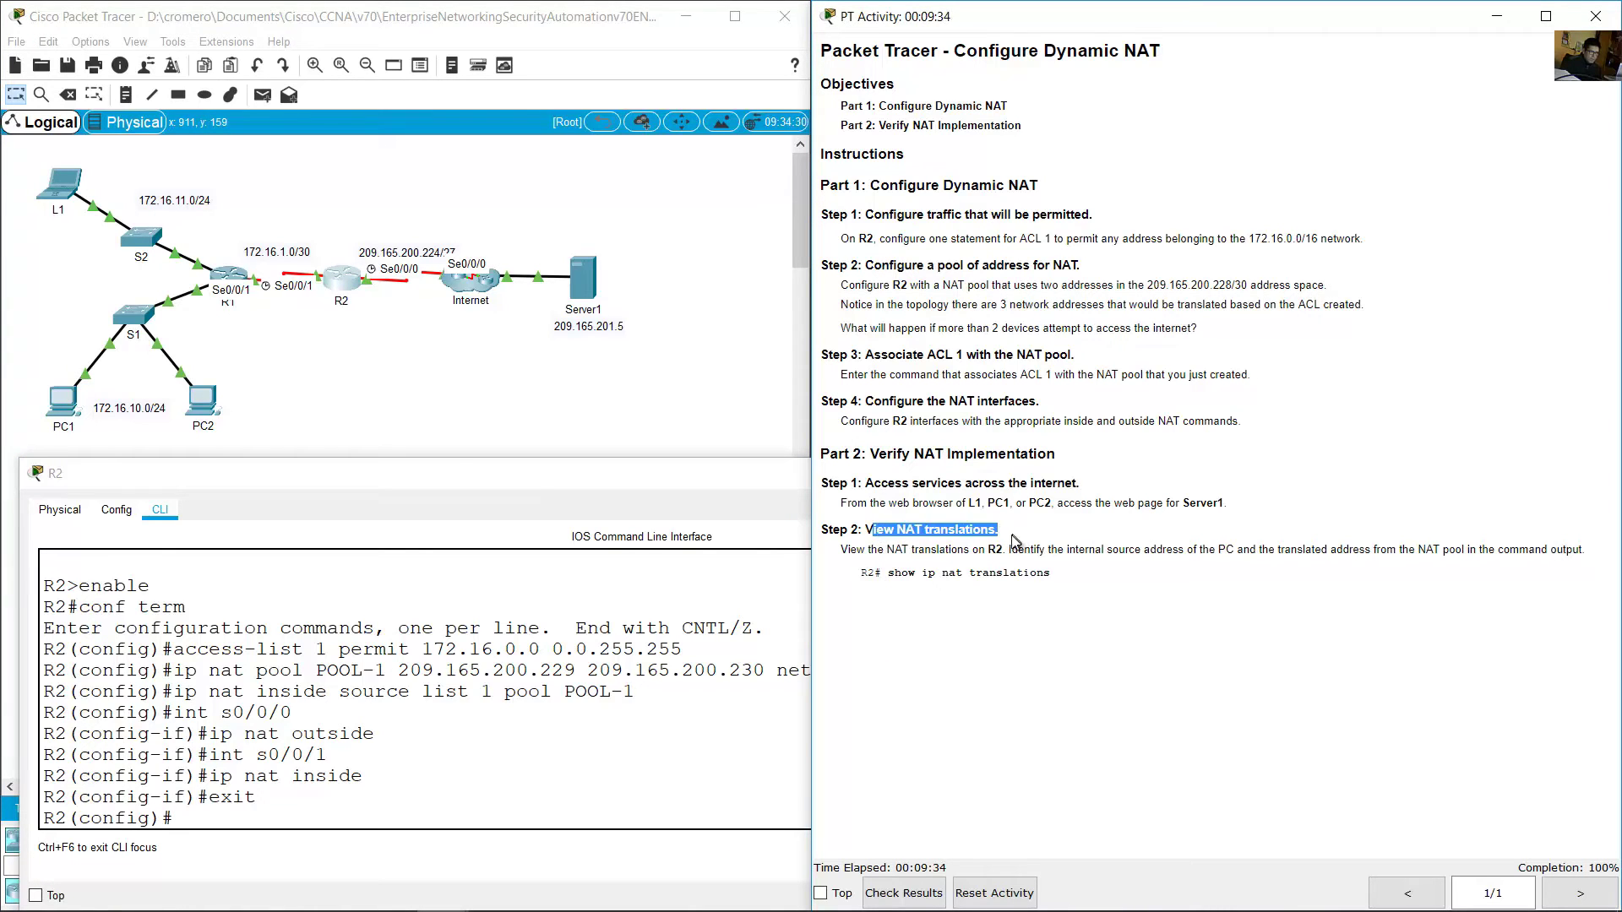
{"action": "left_click_drag", "start_coordinate": [842, 550], "coordinate": [1571, 546]}
{"action": "left_click", "coordinate": [1018, 551]}
{"action": "left_click_drag", "start_coordinate": [1089, 579], "coordinate": [912, 575]}
{"action": "left_click", "coordinate": [212, 813]}
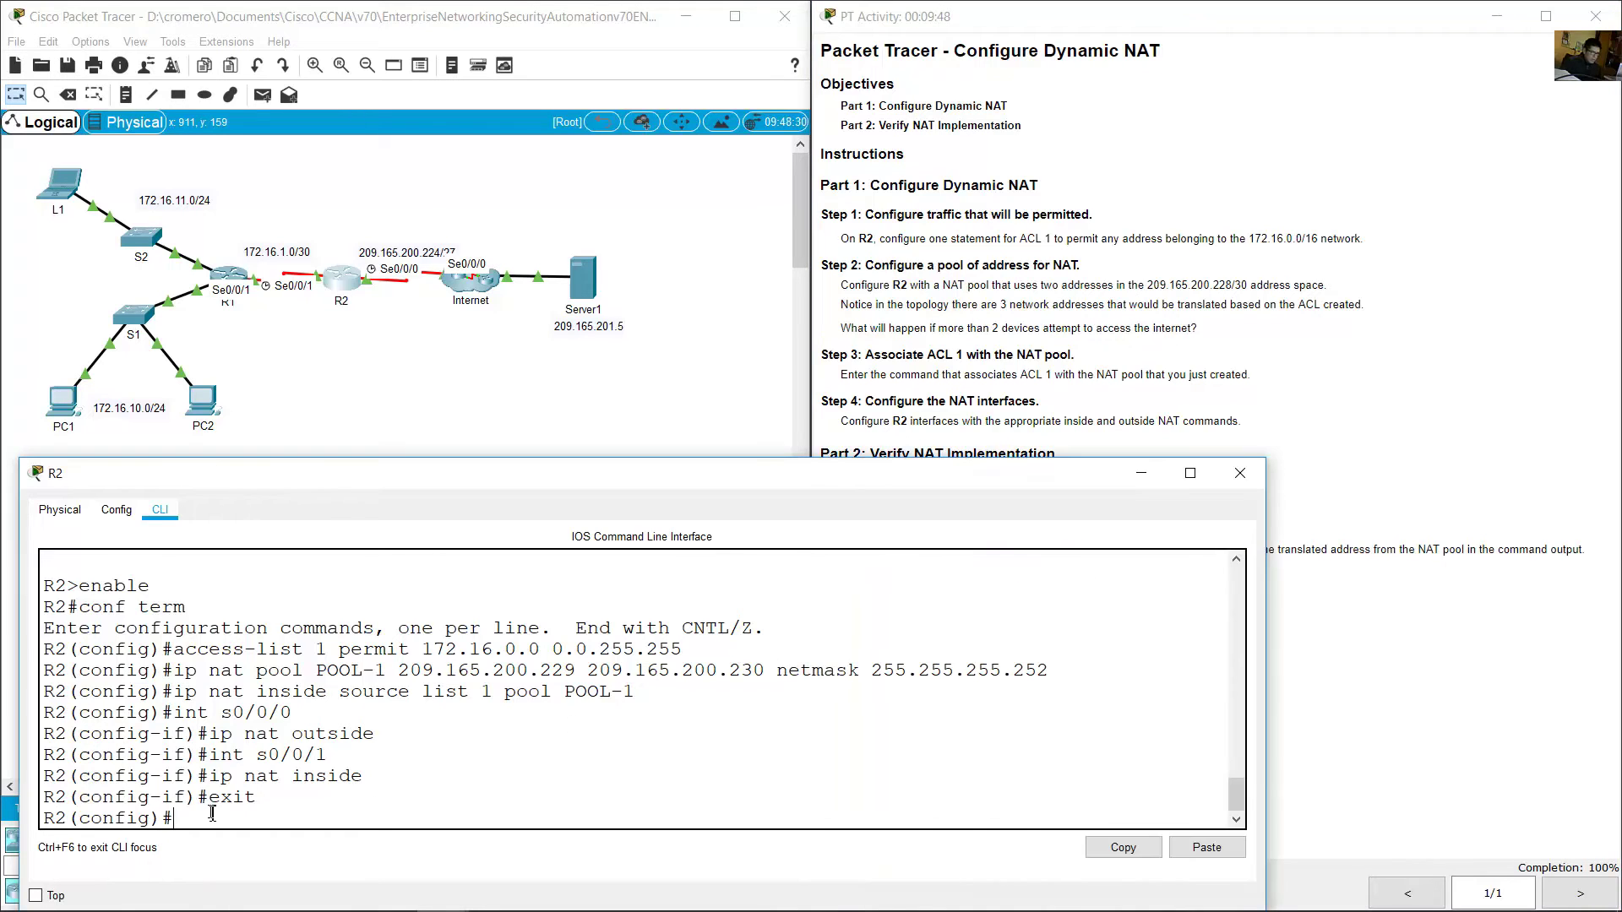
Step: Leave configuration mode with end and run show ip nat translations on R2
{"action": "type", "text": "end"}
{"action": "key", "text": "Return"}
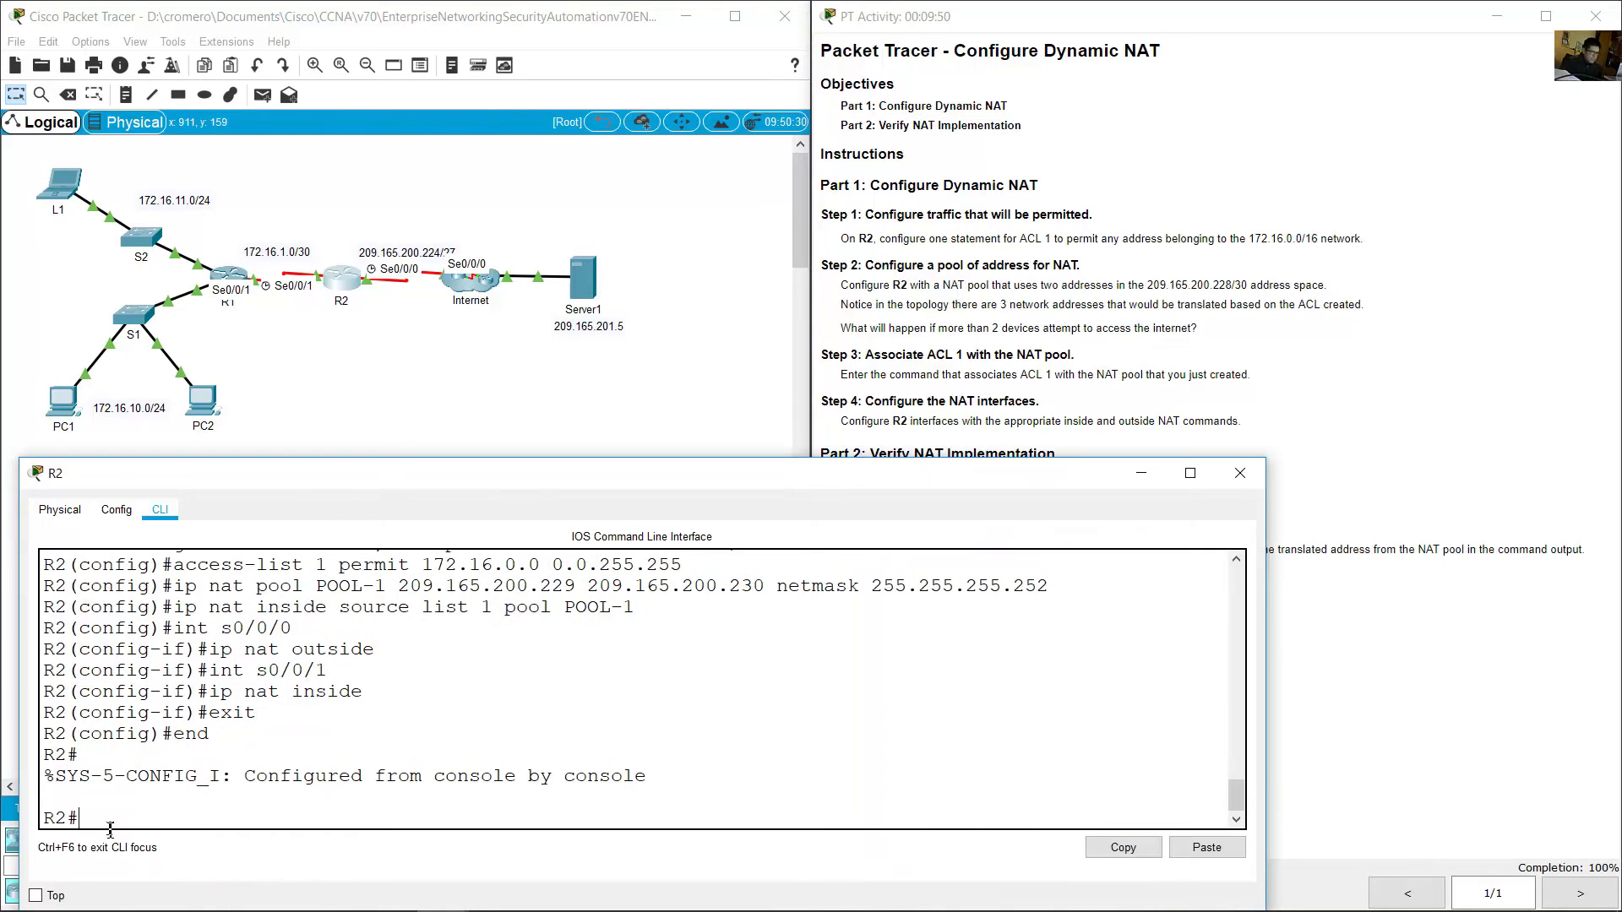
{"action": "type", "text": "show ip nat translation"}
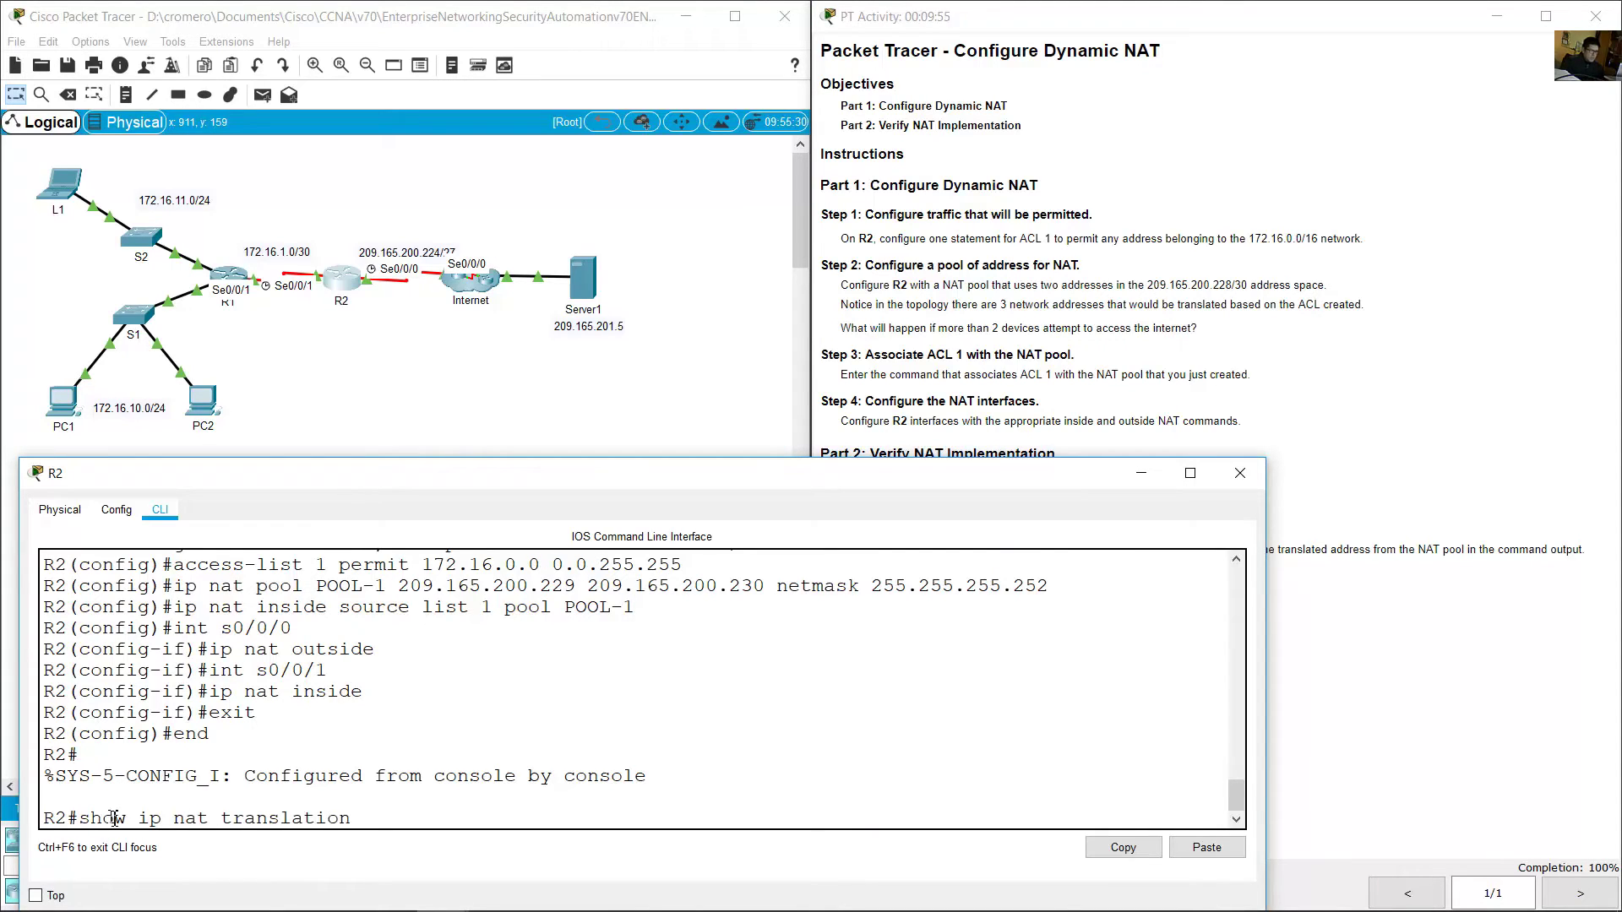
{"action": "key", "text": "Return"}
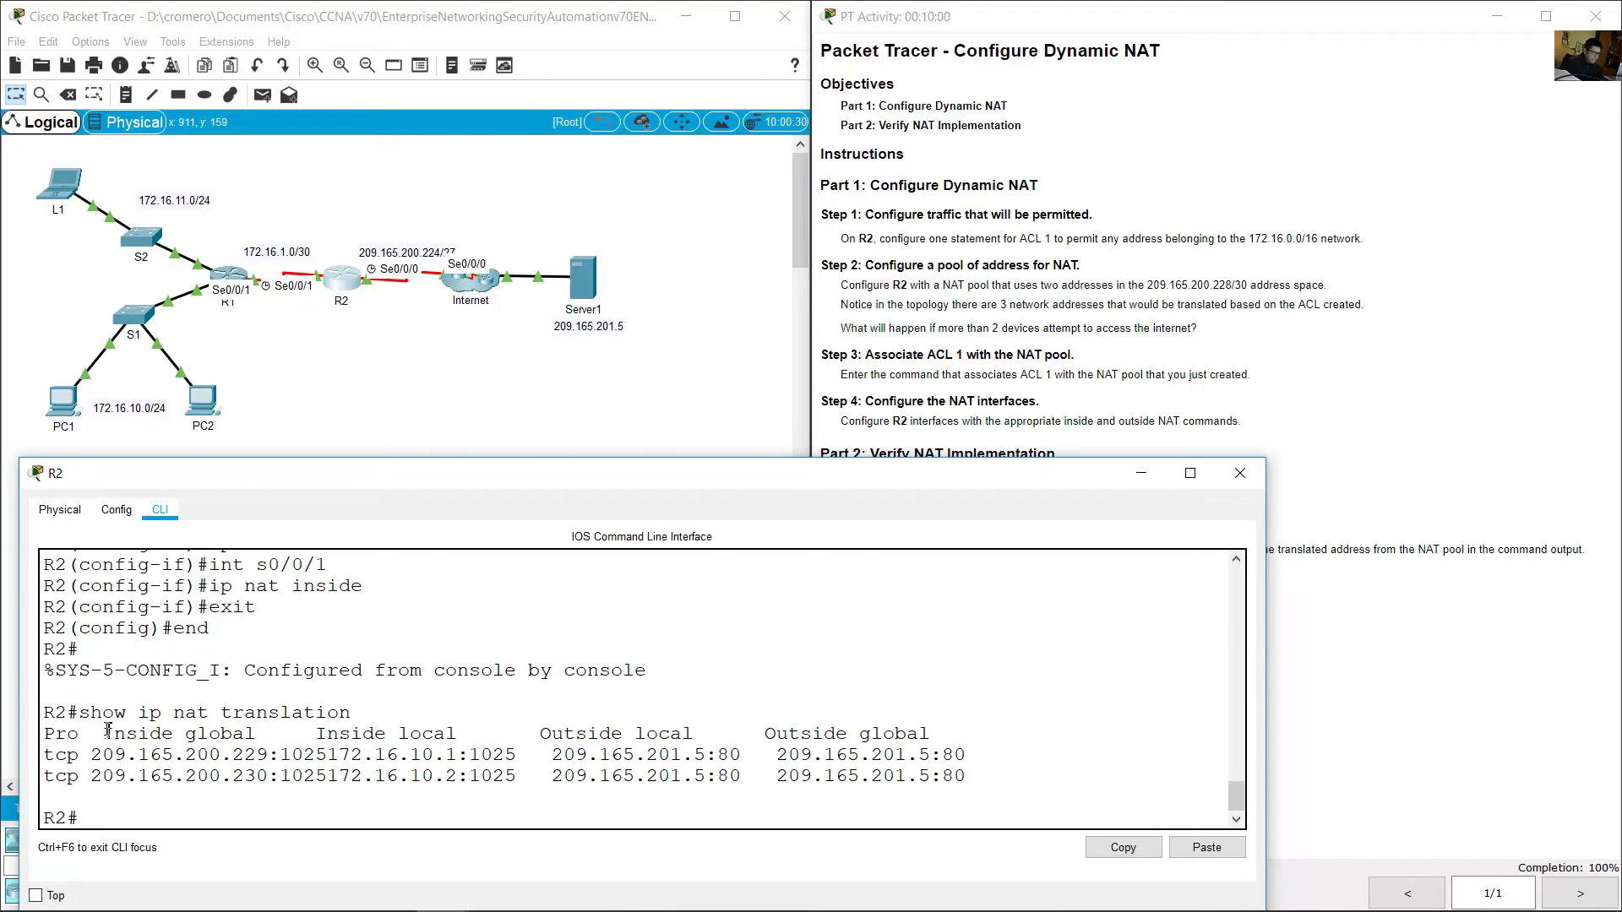
Step: Highlight Inside global 209.165.200.229 and Inside local 172.16.10.1 in the translation output
{"action": "left_click_drag", "start_coordinate": [104, 733], "coordinate": [258, 735]}
{"action": "left_click_drag", "start_coordinate": [93, 754], "coordinate": [274, 755]}
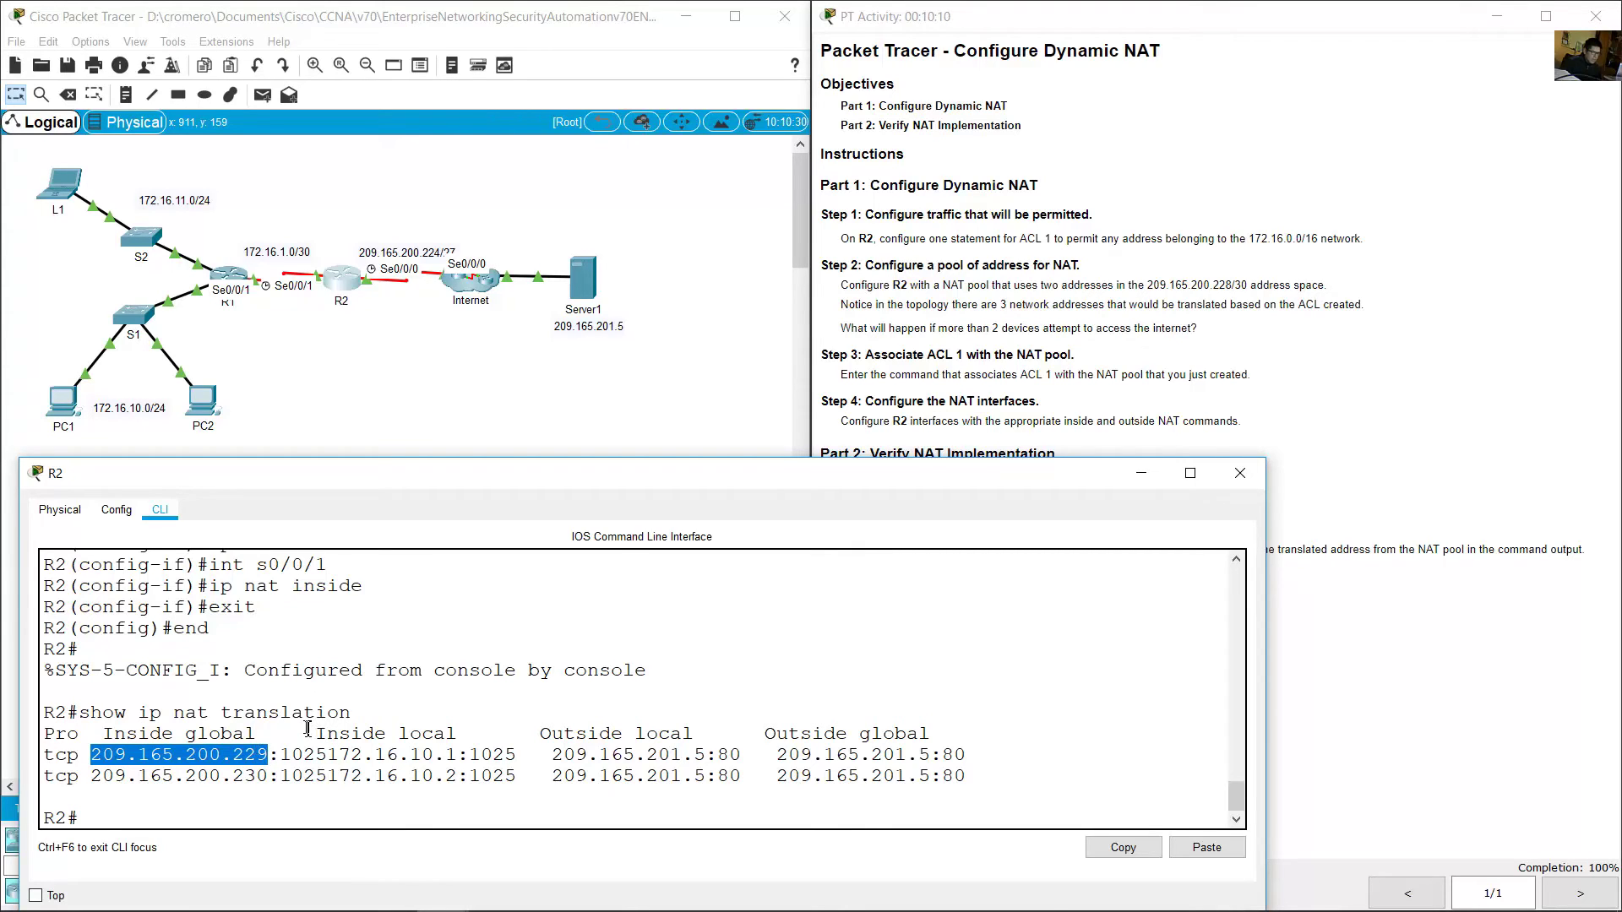
{"action": "left_click_drag", "start_coordinate": [307, 729], "coordinate": [472, 730]}
{"action": "left_click_drag", "start_coordinate": [328, 755], "coordinate": [458, 757]}
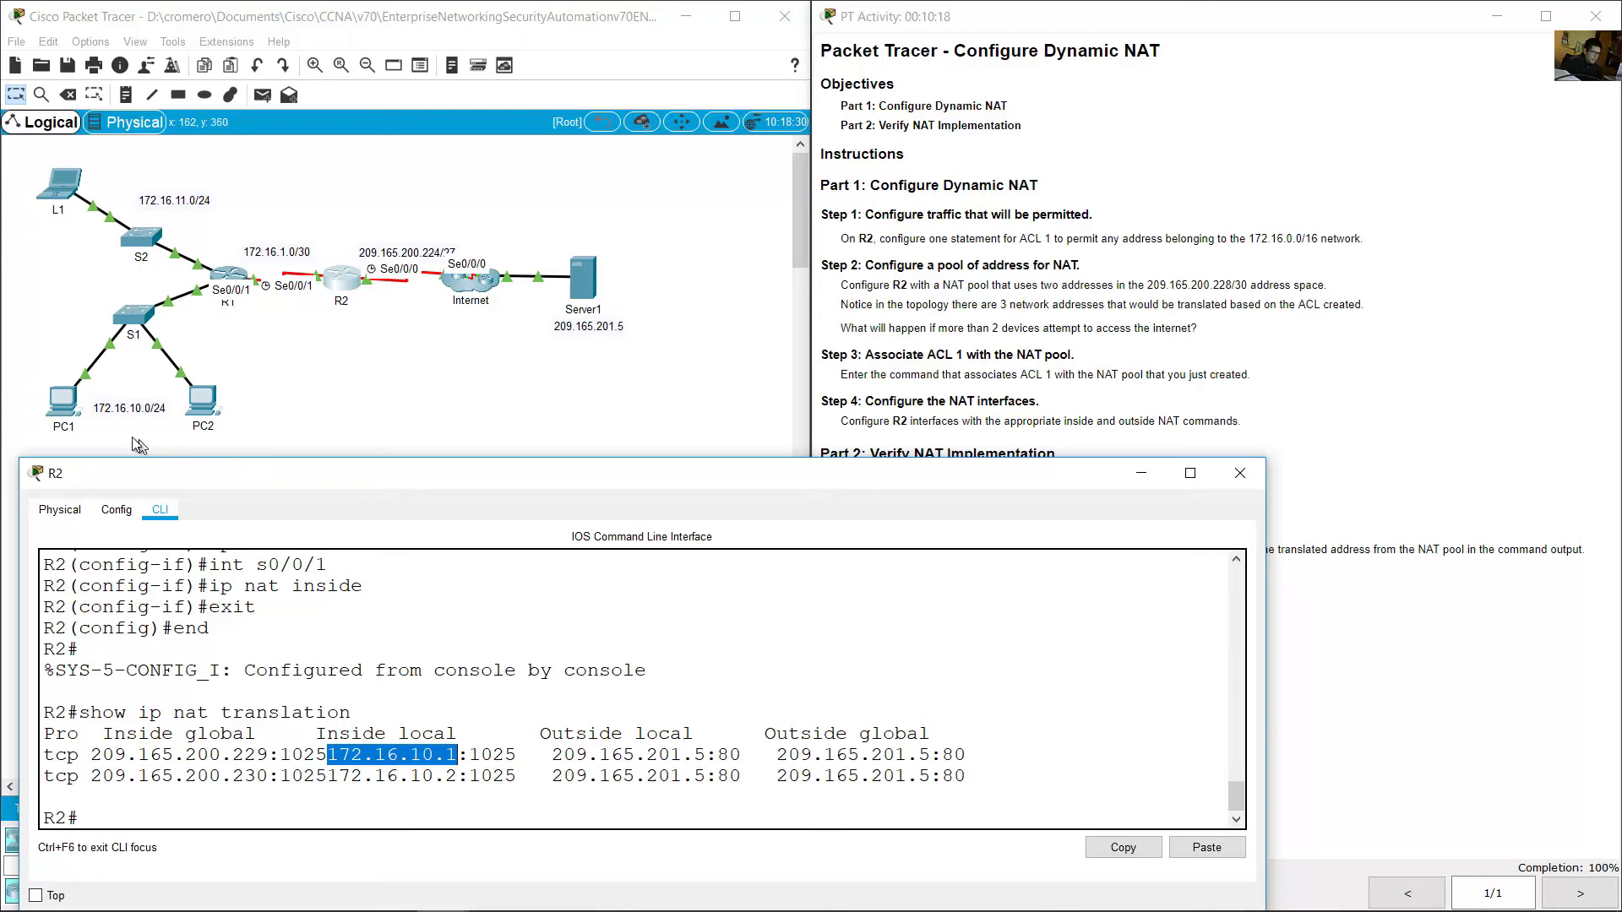
Step: Confirm PC1's IP address is 172.16.10.1 in IP Configuration, then close PC1's window
{"action": "left_click", "coordinate": [68, 406]}
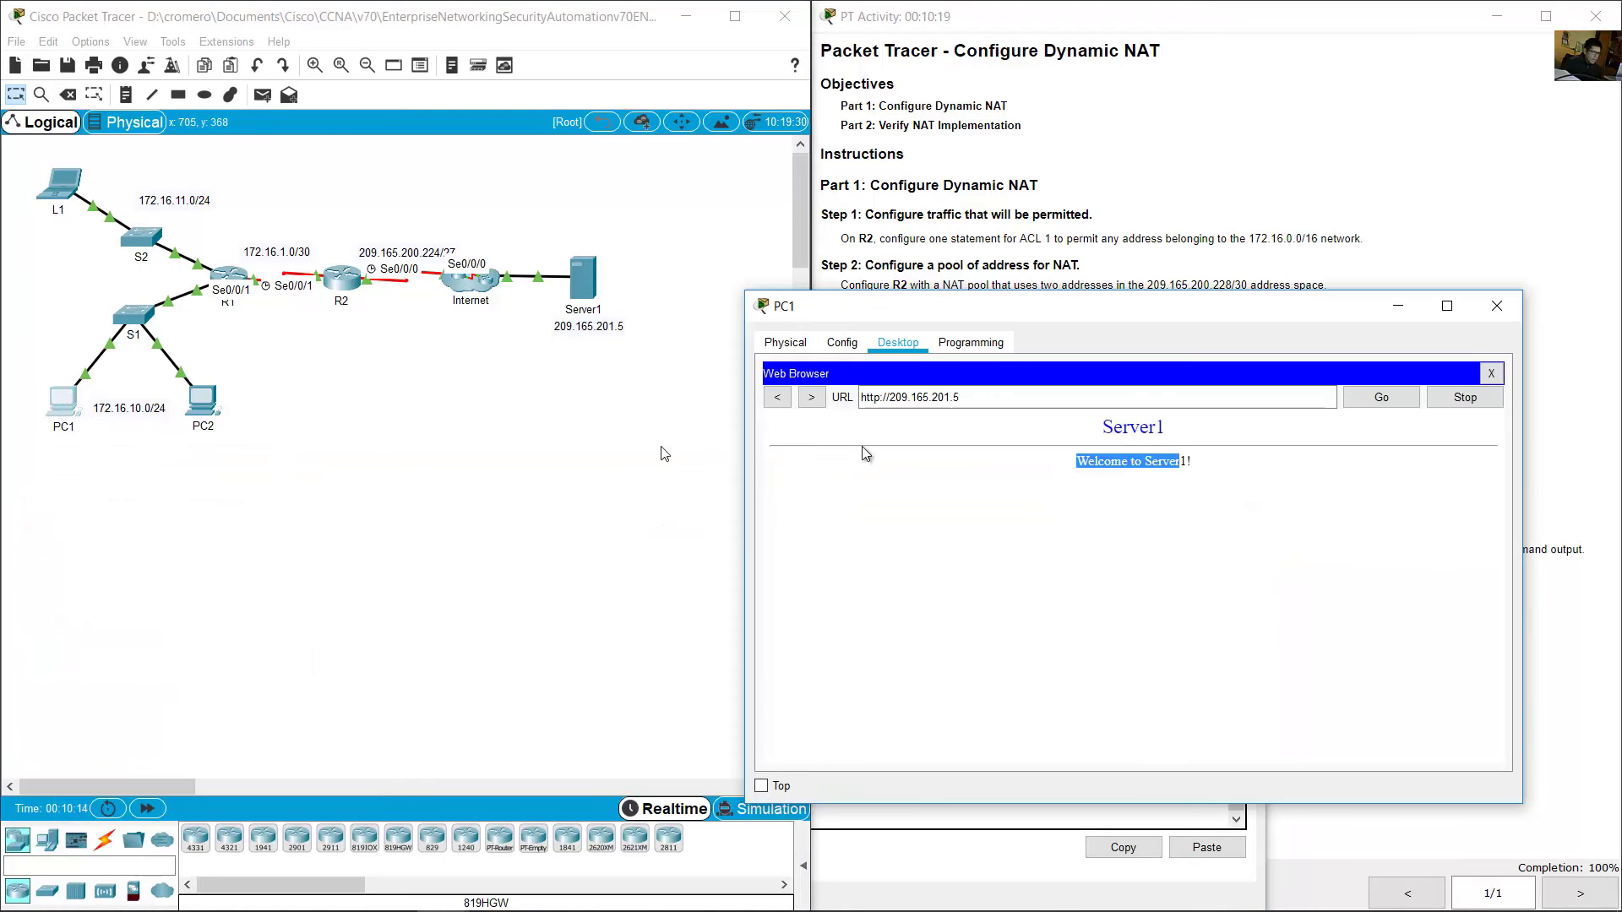
{"action": "left_click", "coordinate": [1490, 375]}
{"action": "left_click", "coordinate": [845, 403]}
{"action": "left_click_drag", "start_coordinate": [1071, 469], "coordinate": [1007, 474]}
{"action": "left_click", "coordinate": [1497, 306]}
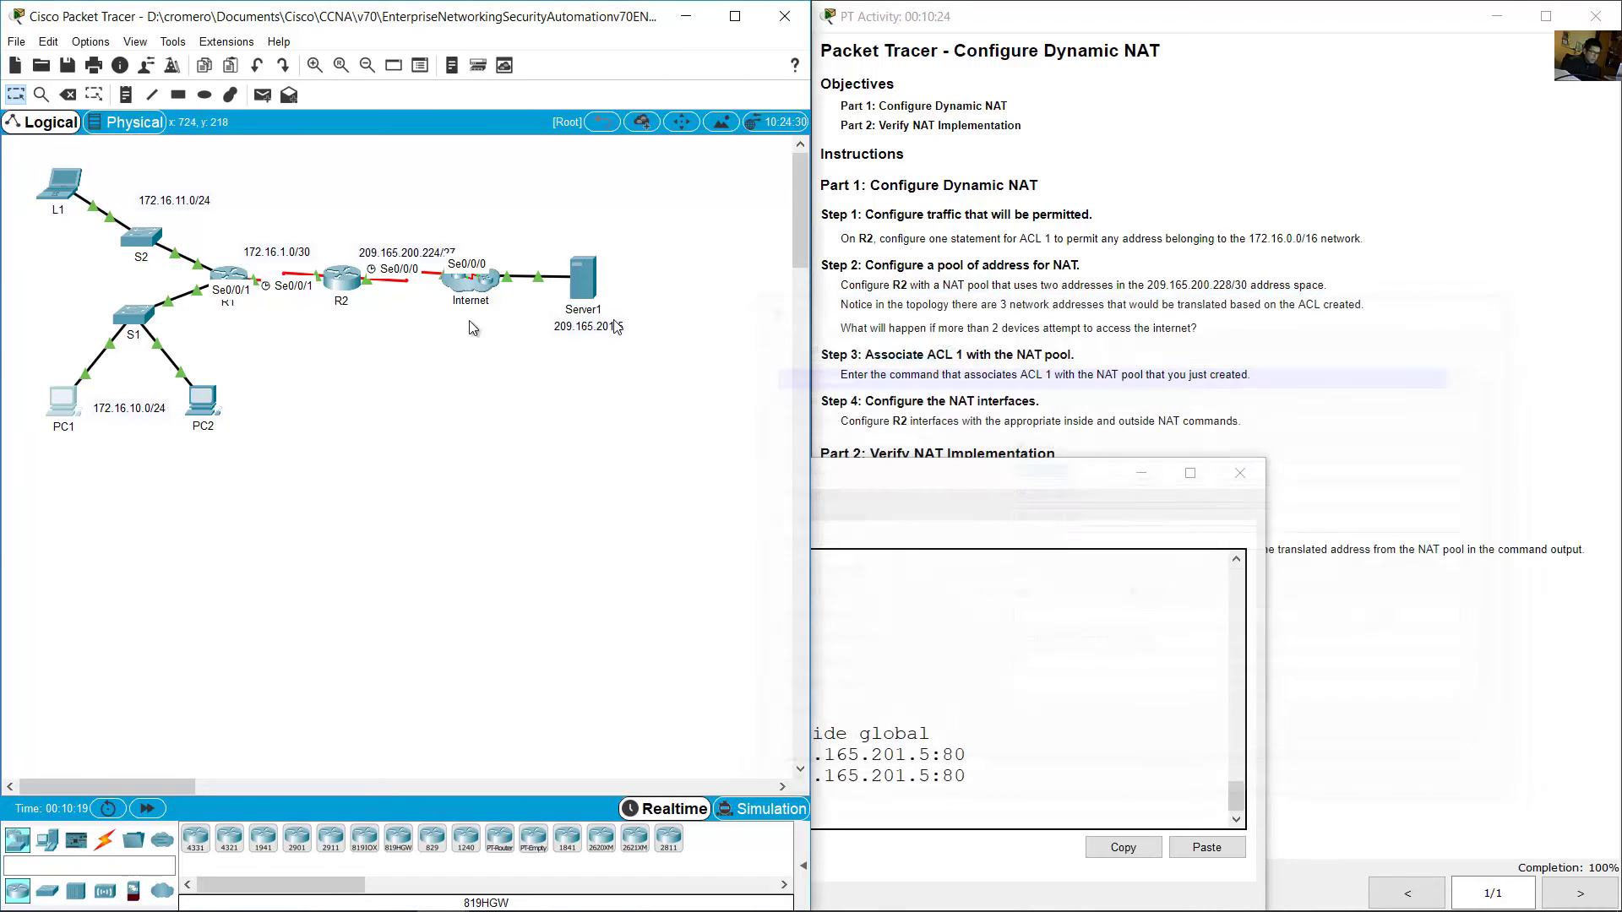
Step: Match 172.16.10.1 to pool address 209.165.200.229 in R2's first translation row
{"action": "left_click", "coordinate": [341, 279]}
{"action": "left_click_drag", "start_coordinate": [327, 758], "coordinate": [445, 756]}
{"action": "left_click", "coordinate": [385, 735]}
{"action": "left_click", "coordinate": [84, 395]}
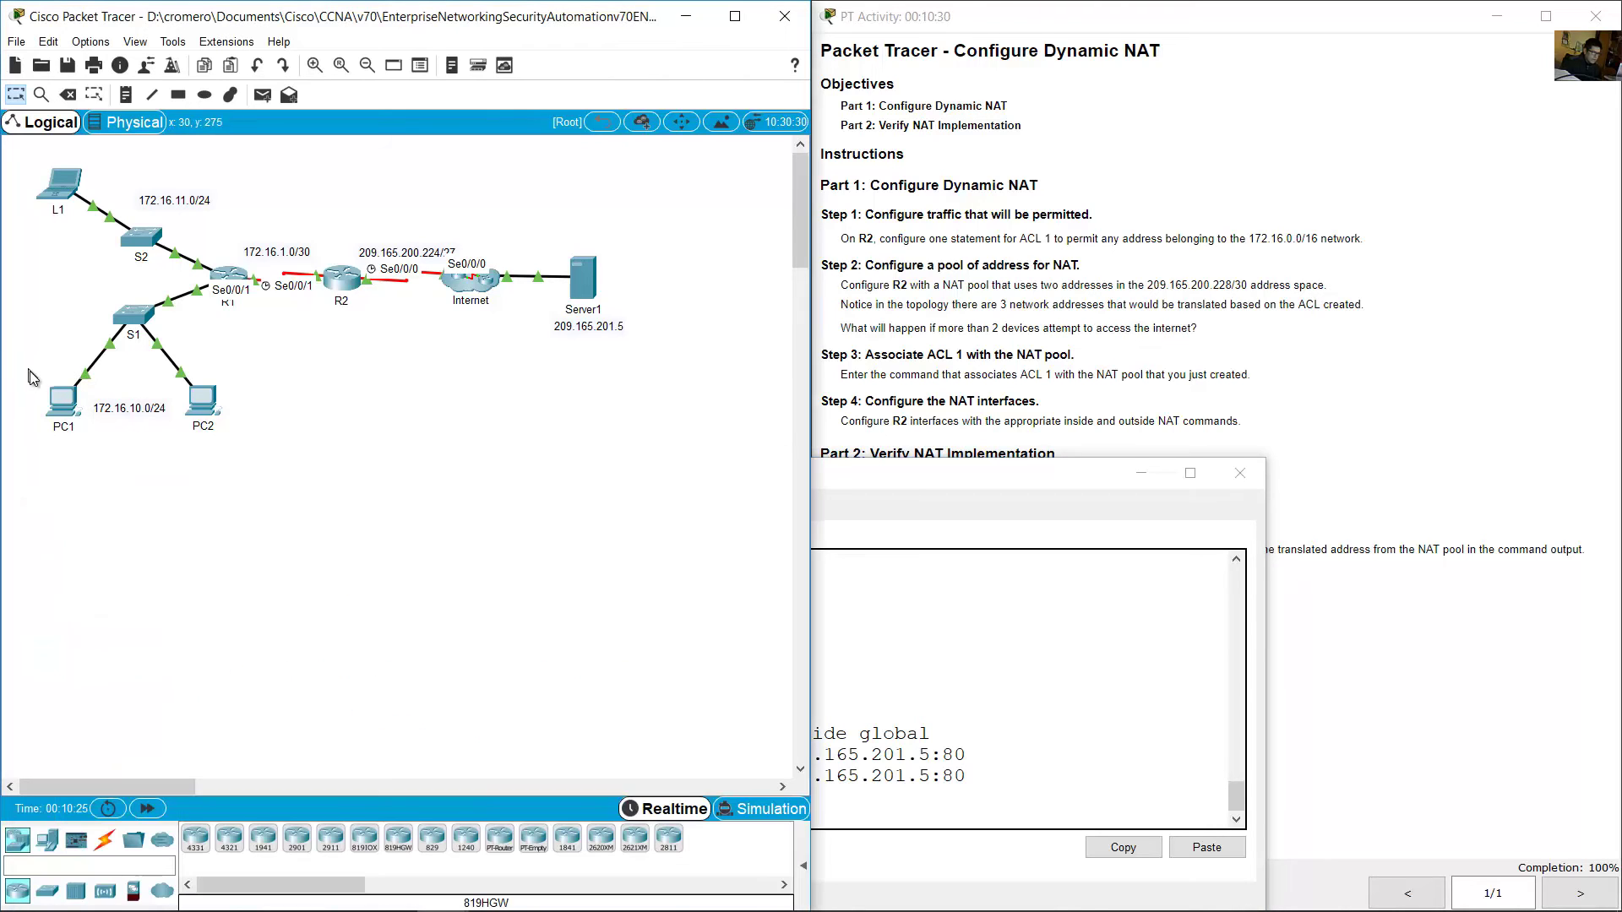
{"action": "left_click", "coordinate": [940, 635]}
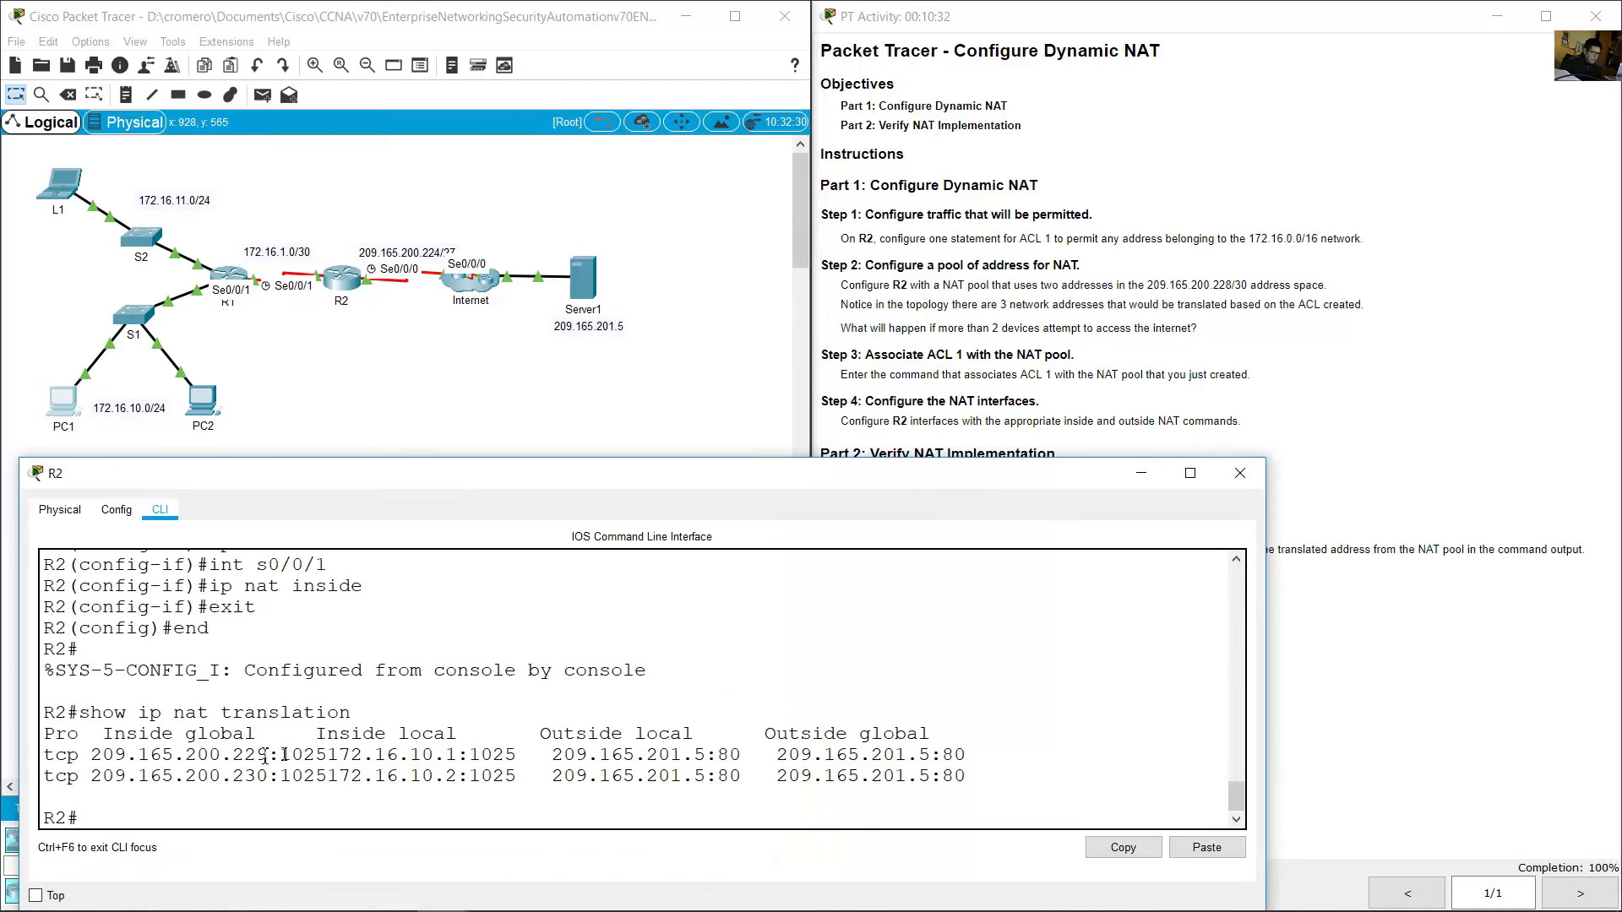
{"action": "left_click_drag", "start_coordinate": [331, 757], "coordinate": [459, 752]}
{"action": "left_click_drag", "start_coordinate": [91, 756], "coordinate": [270, 756]}
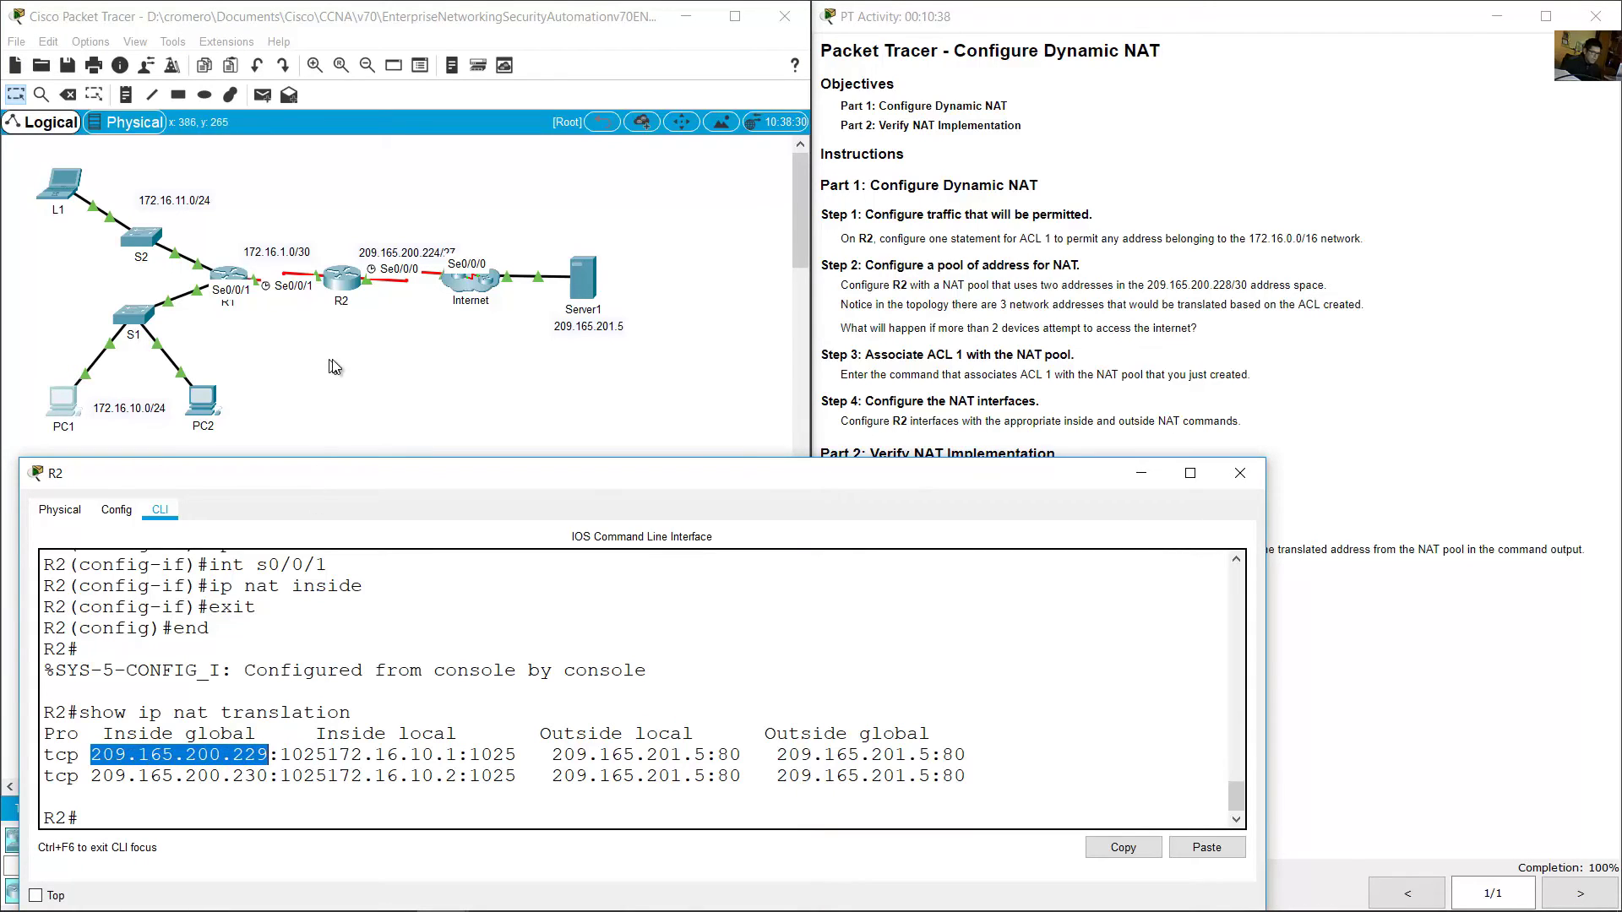
Step: Trace the outside address 209.165.201.5 to Server1 and highlight the second row's 209.165.200.230
{"action": "left_click_drag", "start_coordinate": [330, 208], "coordinate": [372, 365]}
{"action": "left_click", "coordinate": [956, 615]}
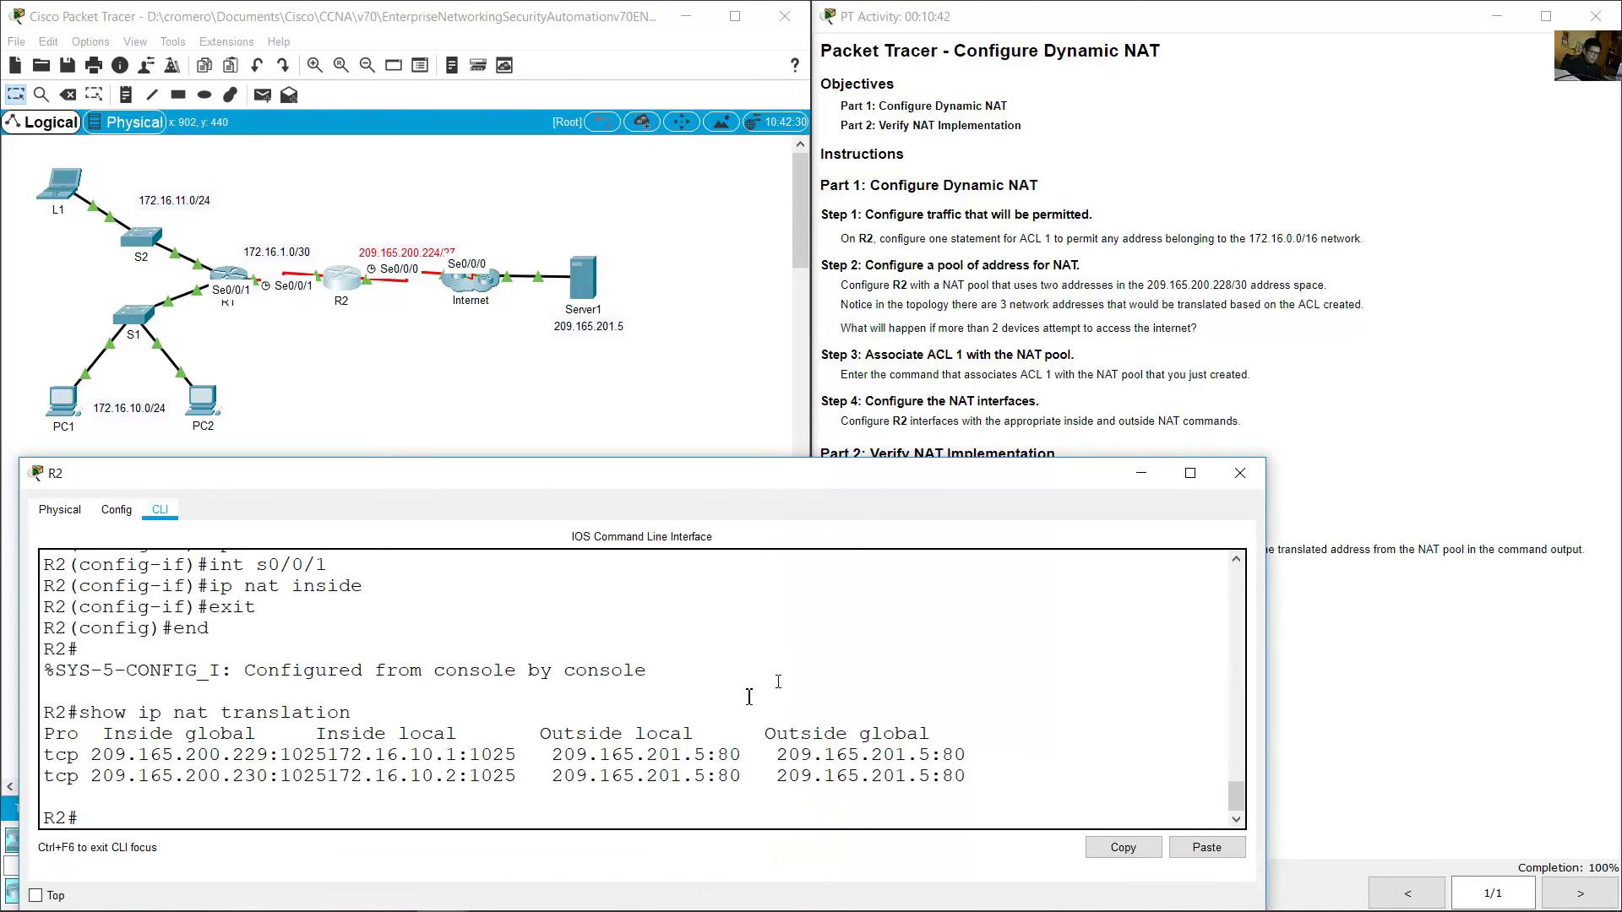
{"action": "left_click_drag", "start_coordinate": [555, 742], "coordinate": [676, 737]}
{"action": "left_click_drag", "start_coordinate": [776, 736], "coordinate": [929, 737]}
{"action": "left_click_drag", "start_coordinate": [555, 755], "coordinate": [713, 754]}
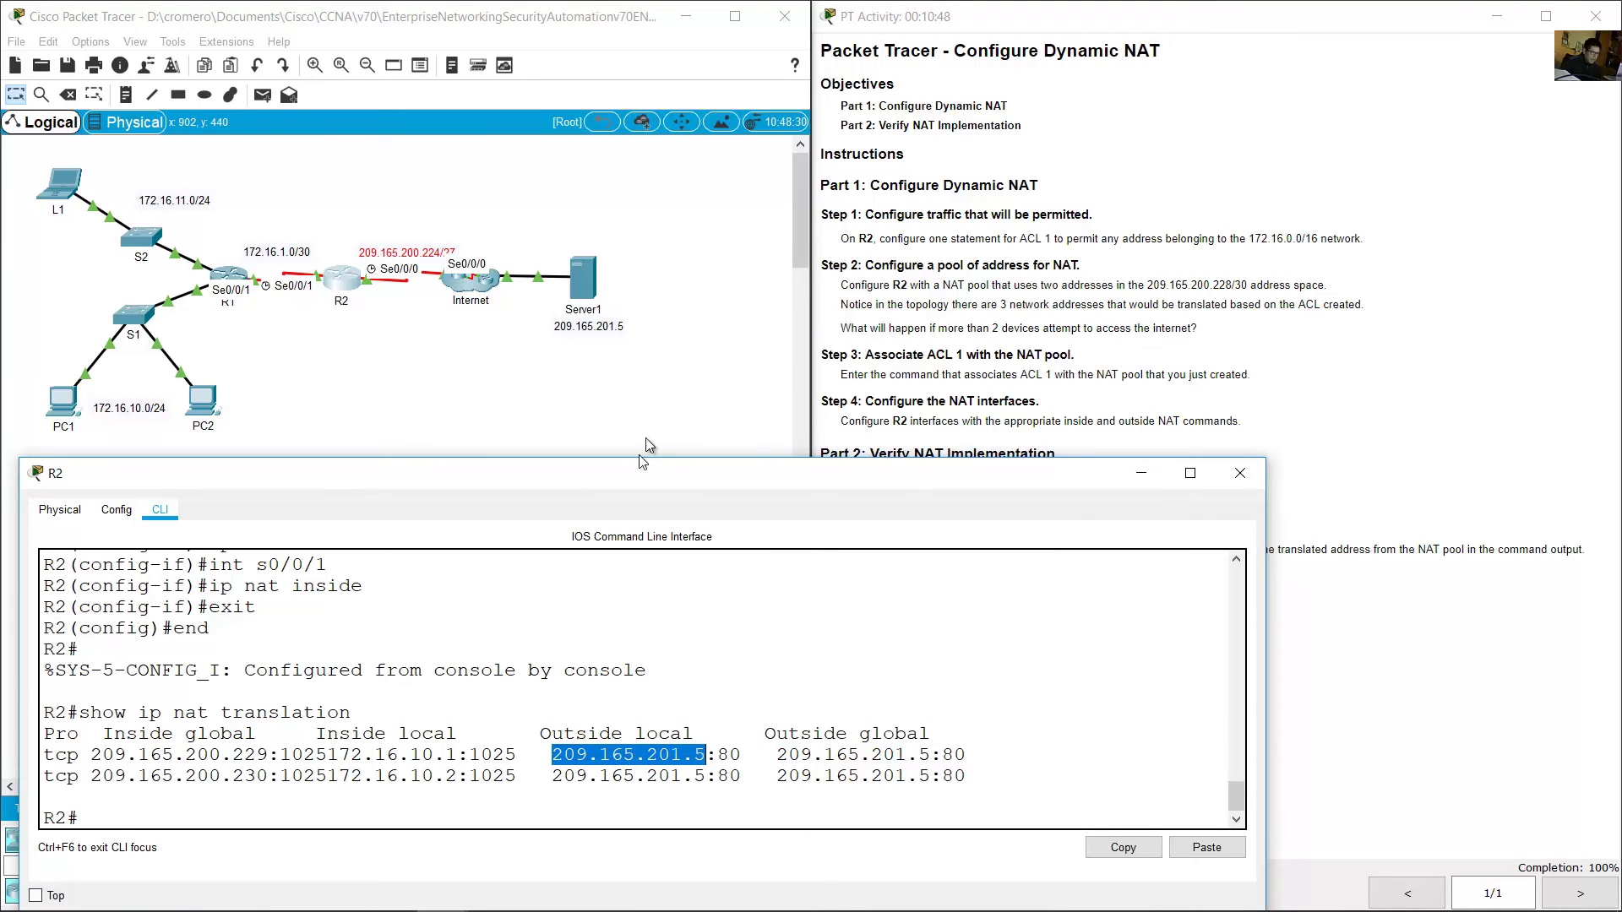
{"action": "left_click_drag", "start_coordinate": [661, 422], "coordinate": [581, 211]}
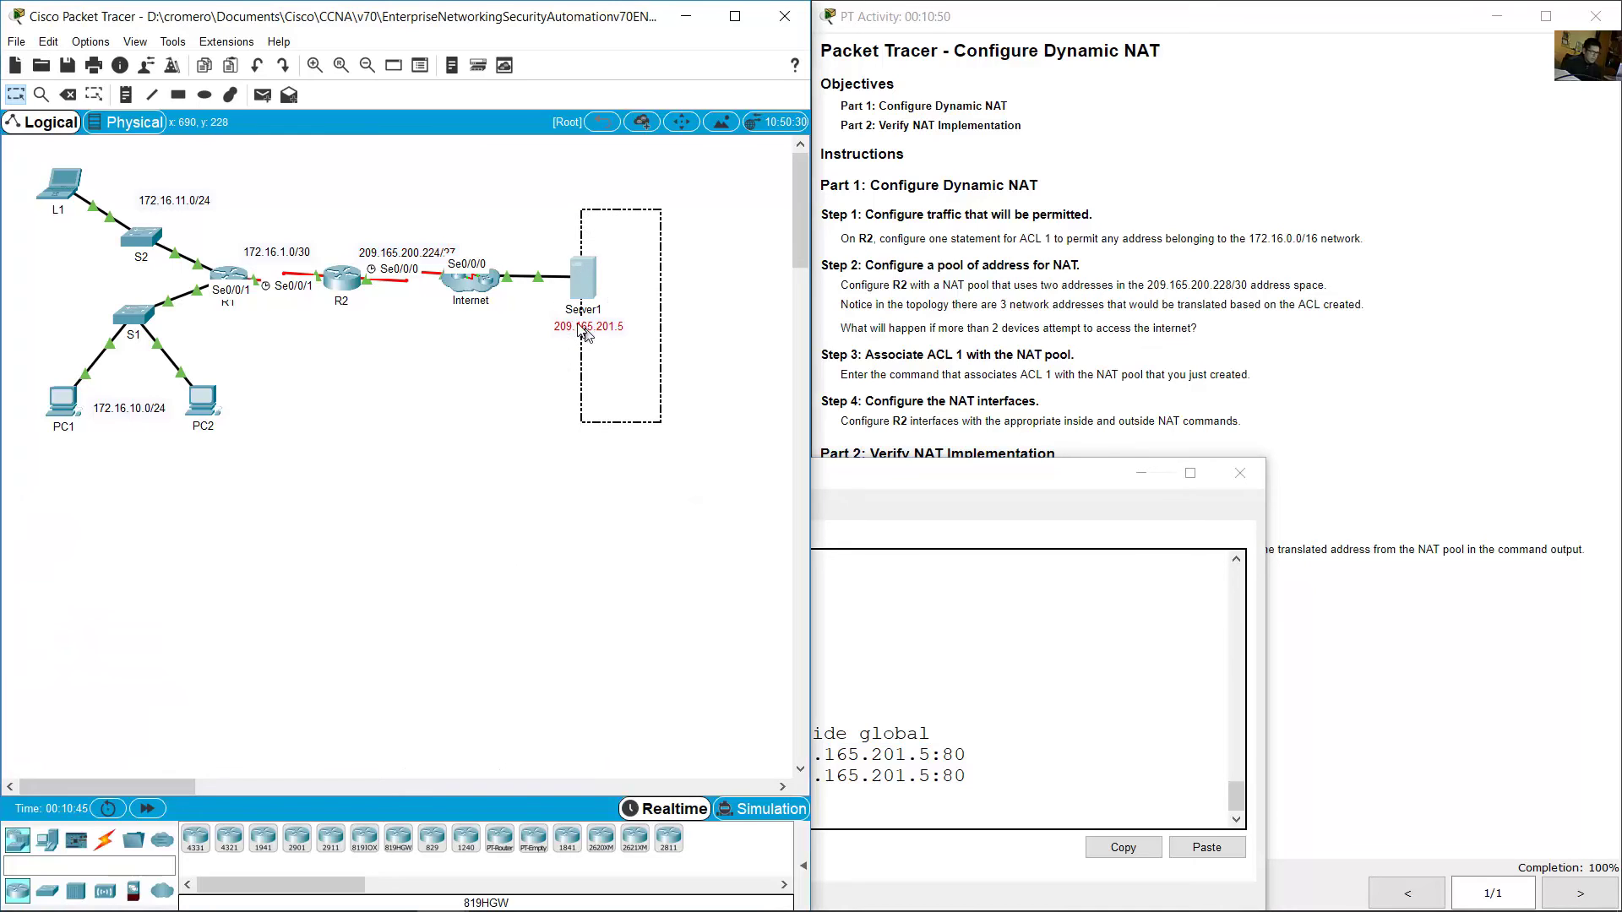
{"action": "left_click", "coordinate": [1045, 665]}
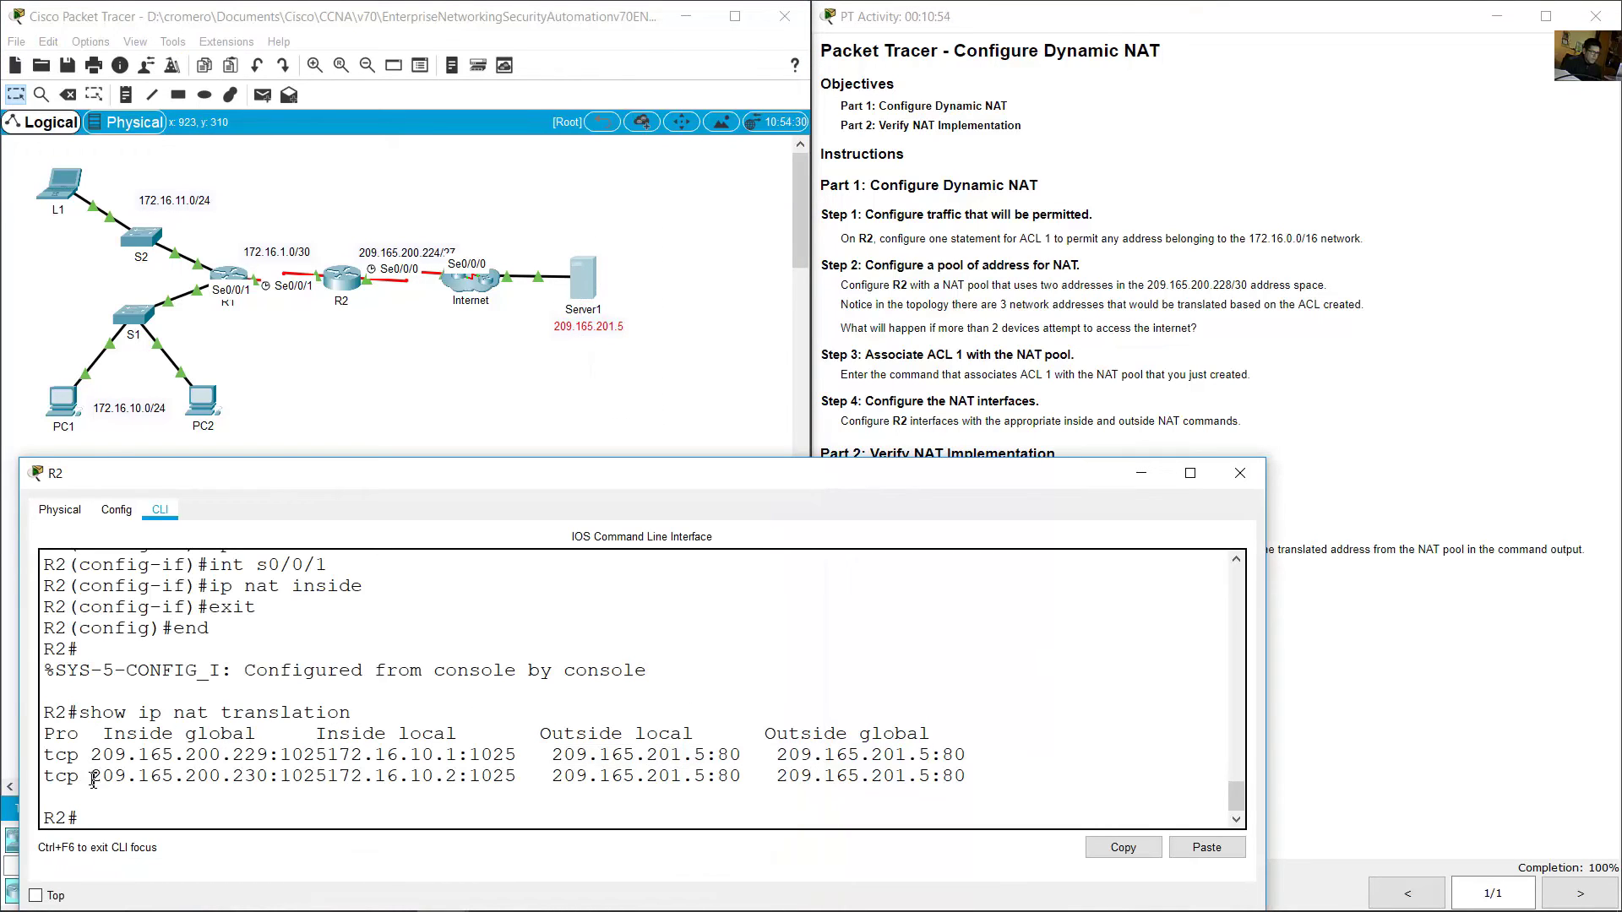
{"action": "left_click_drag", "start_coordinate": [93, 779], "coordinate": [458, 776]}
Step: Close PC2's browser and confirm its IP address is 172.16.10.2 in IP Configuration
{"action": "left_click", "coordinate": [395, 756]}
{"action": "left_click", "coordinate": [317, 387]}
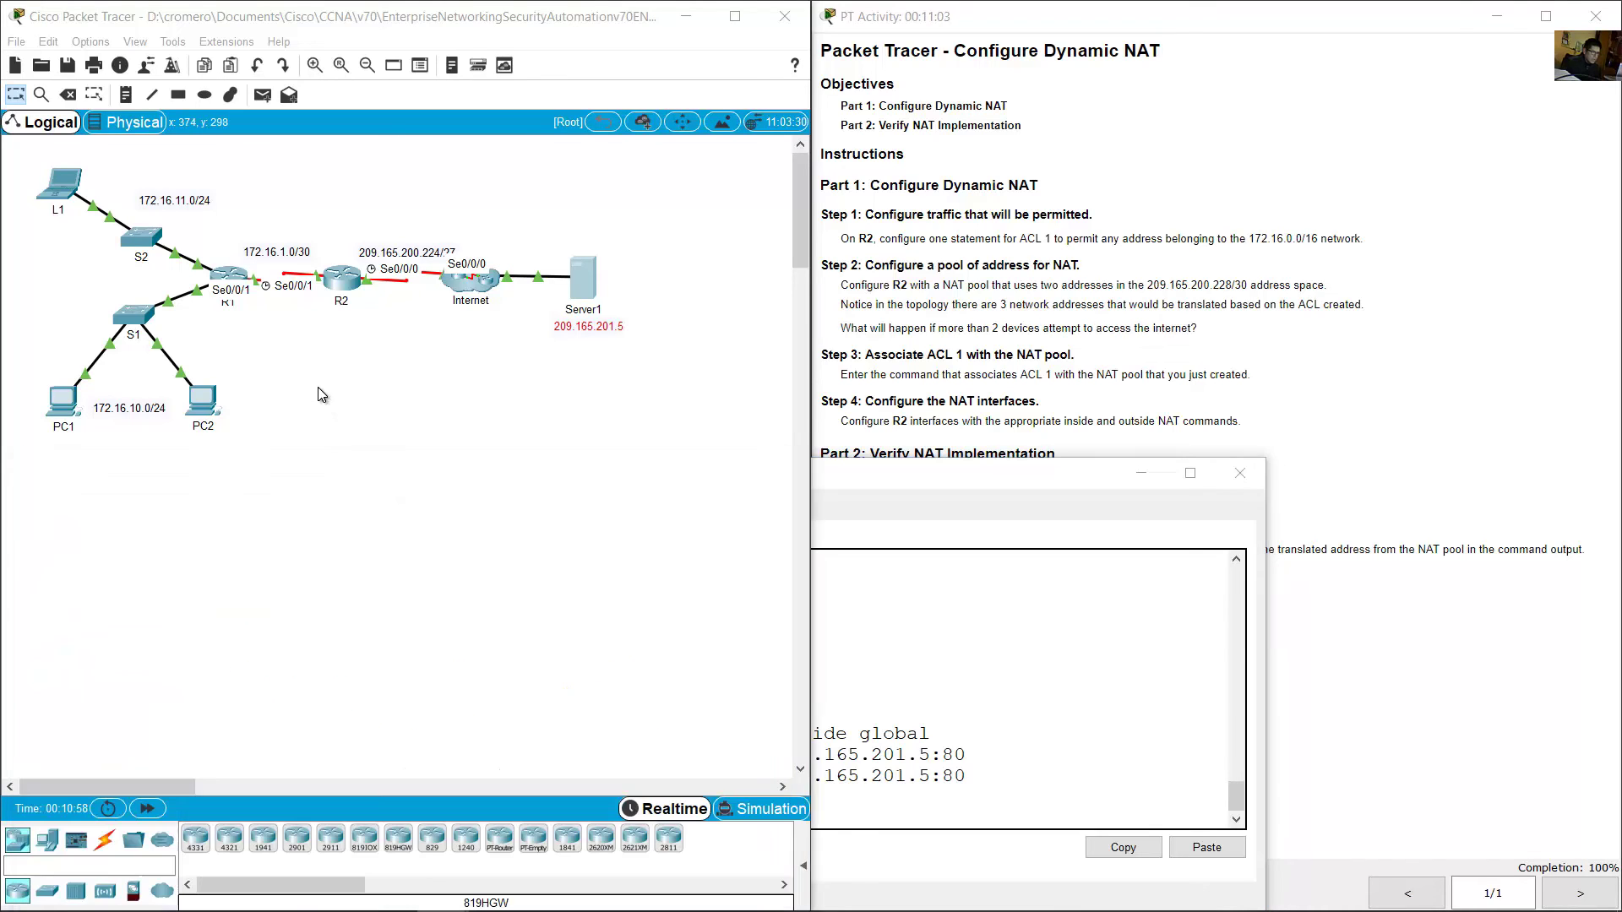
{"action": "left_click", "coordinate": [208, 413]}
{"action": "left_click", "coordinate": [1497, 398]}
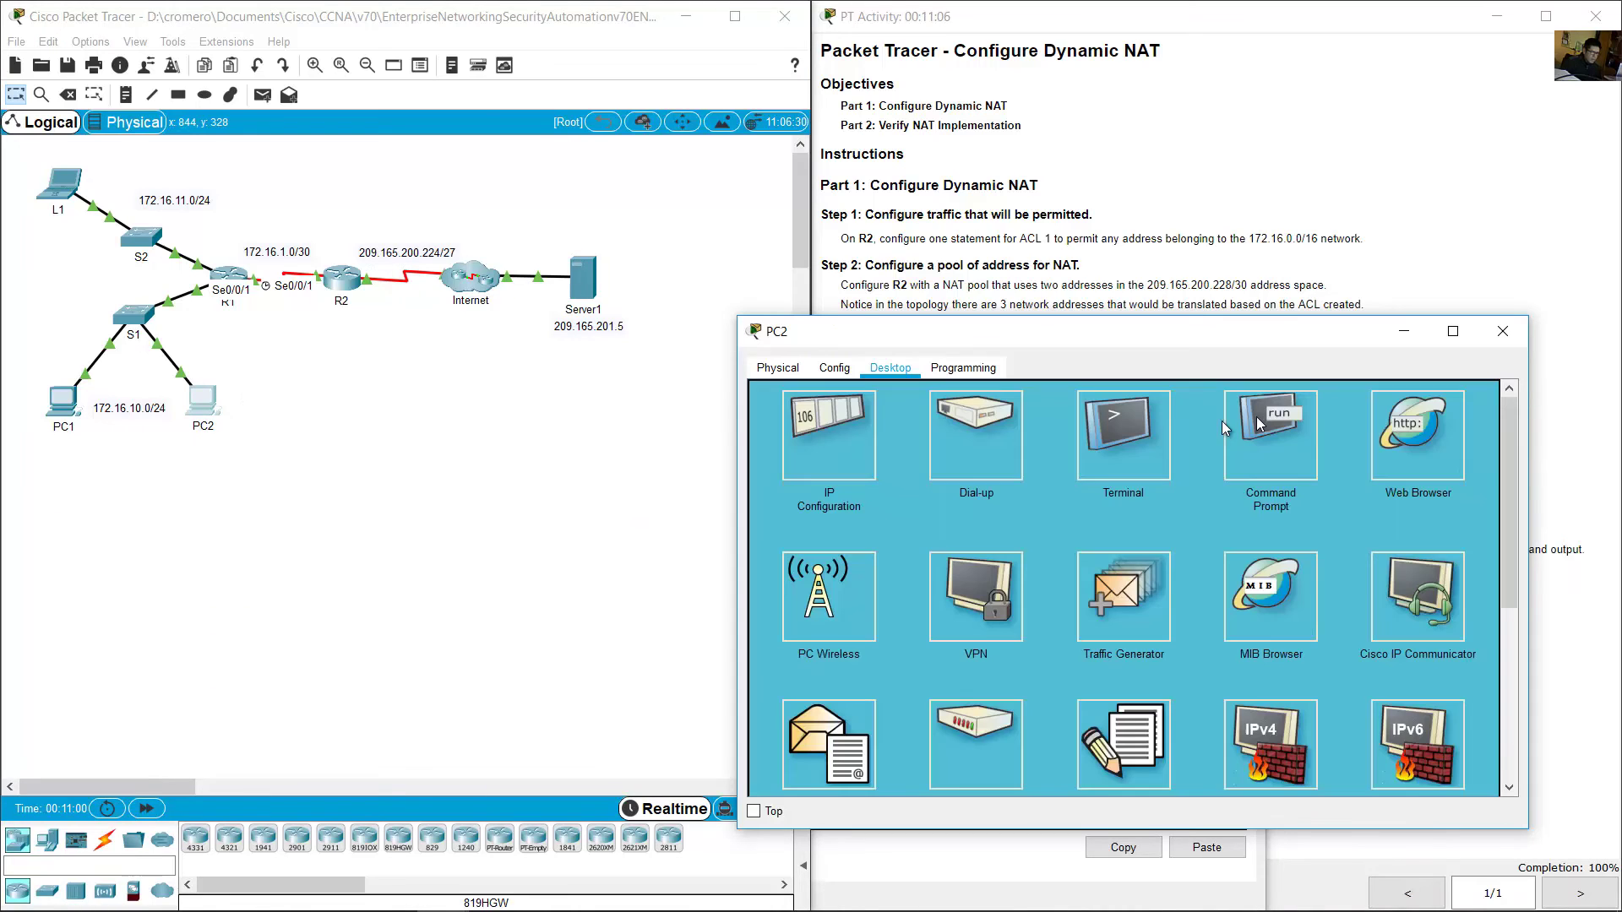
{"action": "left_click", "coordinate": [832, 440]}
{"action": "left_click_drag", "start_coordinate": [1011, 497], "coordinate": [1097, 490]}
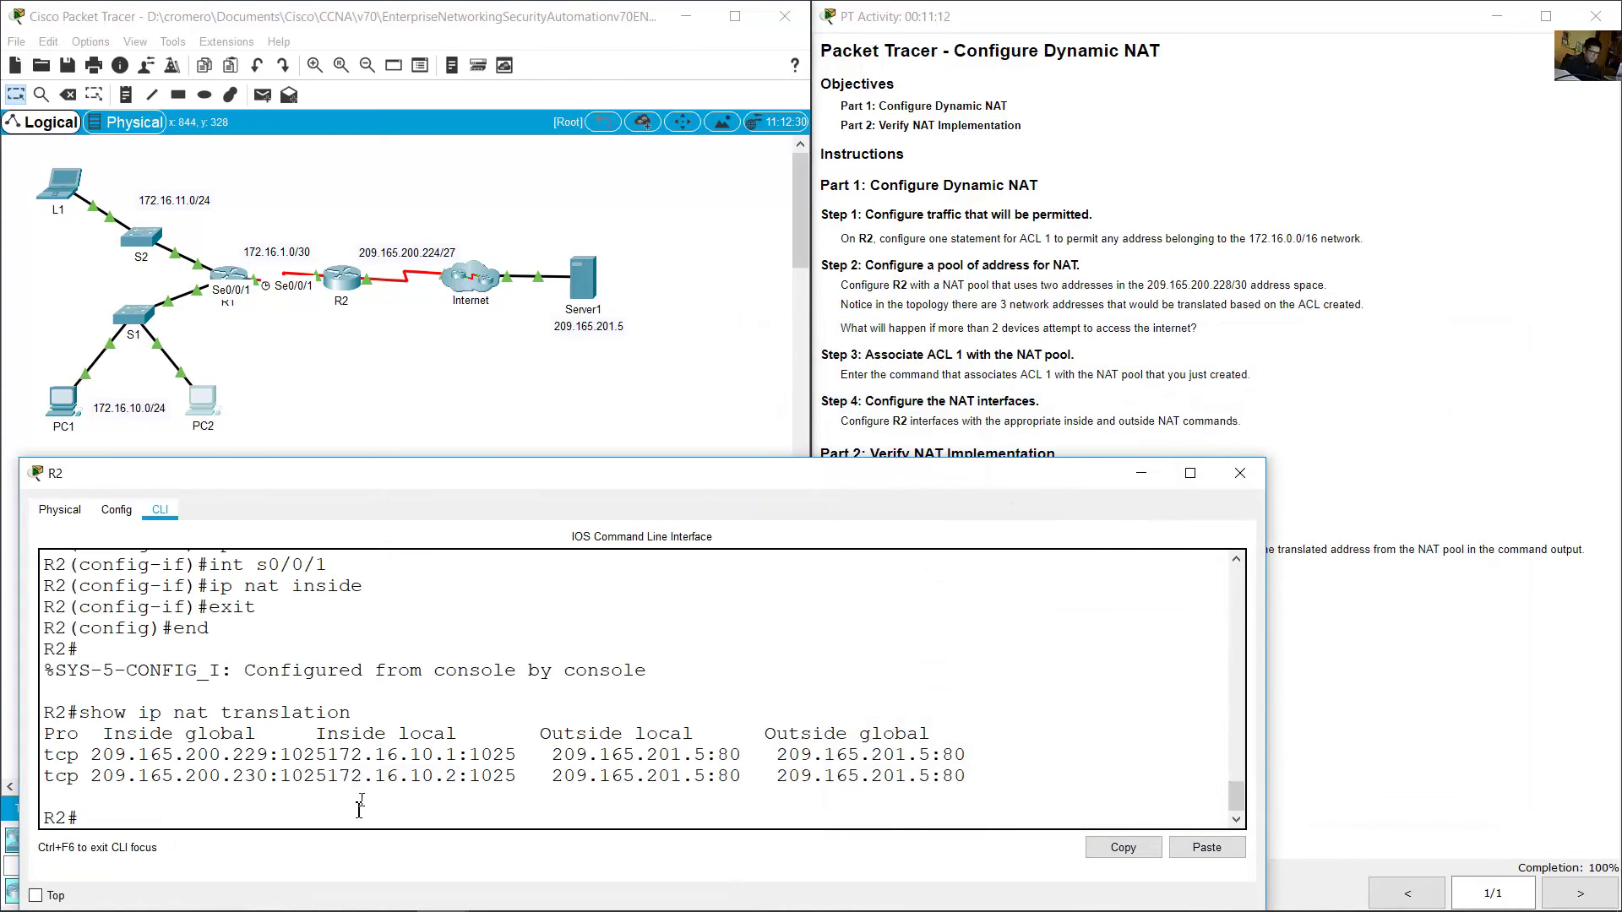
Step: Match 172.16.10.2 to pool address 209.165.200.230 and Server1's addresses in R2's second translation row
{"action": "left_click_drag", "start_coordinate": [331, 782], "coordinate": [460, 775]}
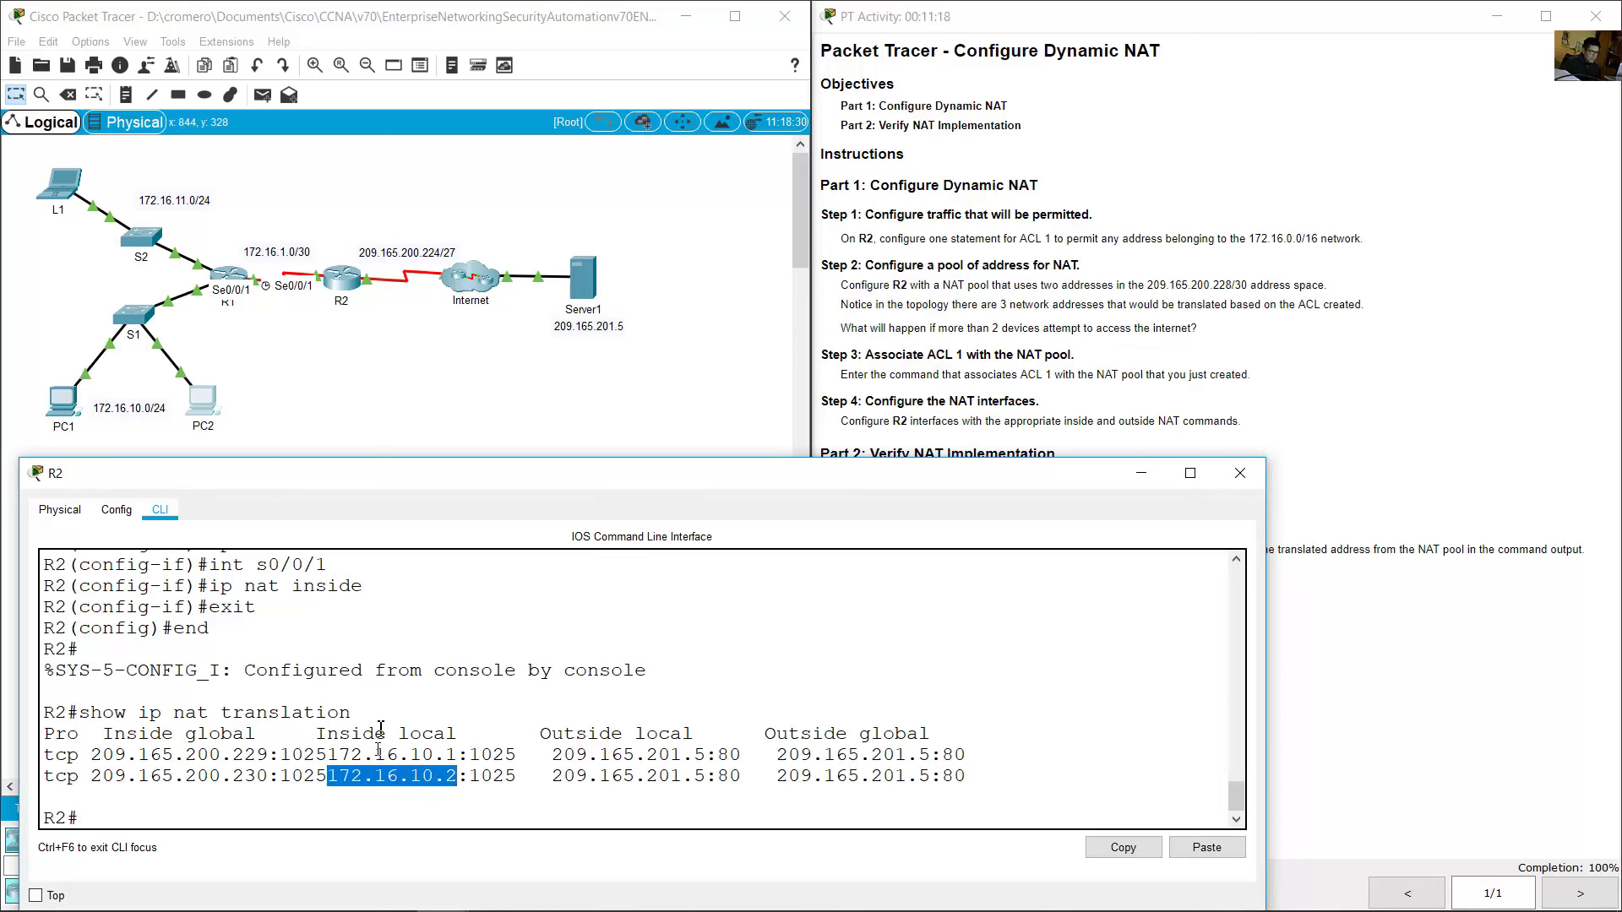
{"action": "left_click", "coordinate": [284, 417]}
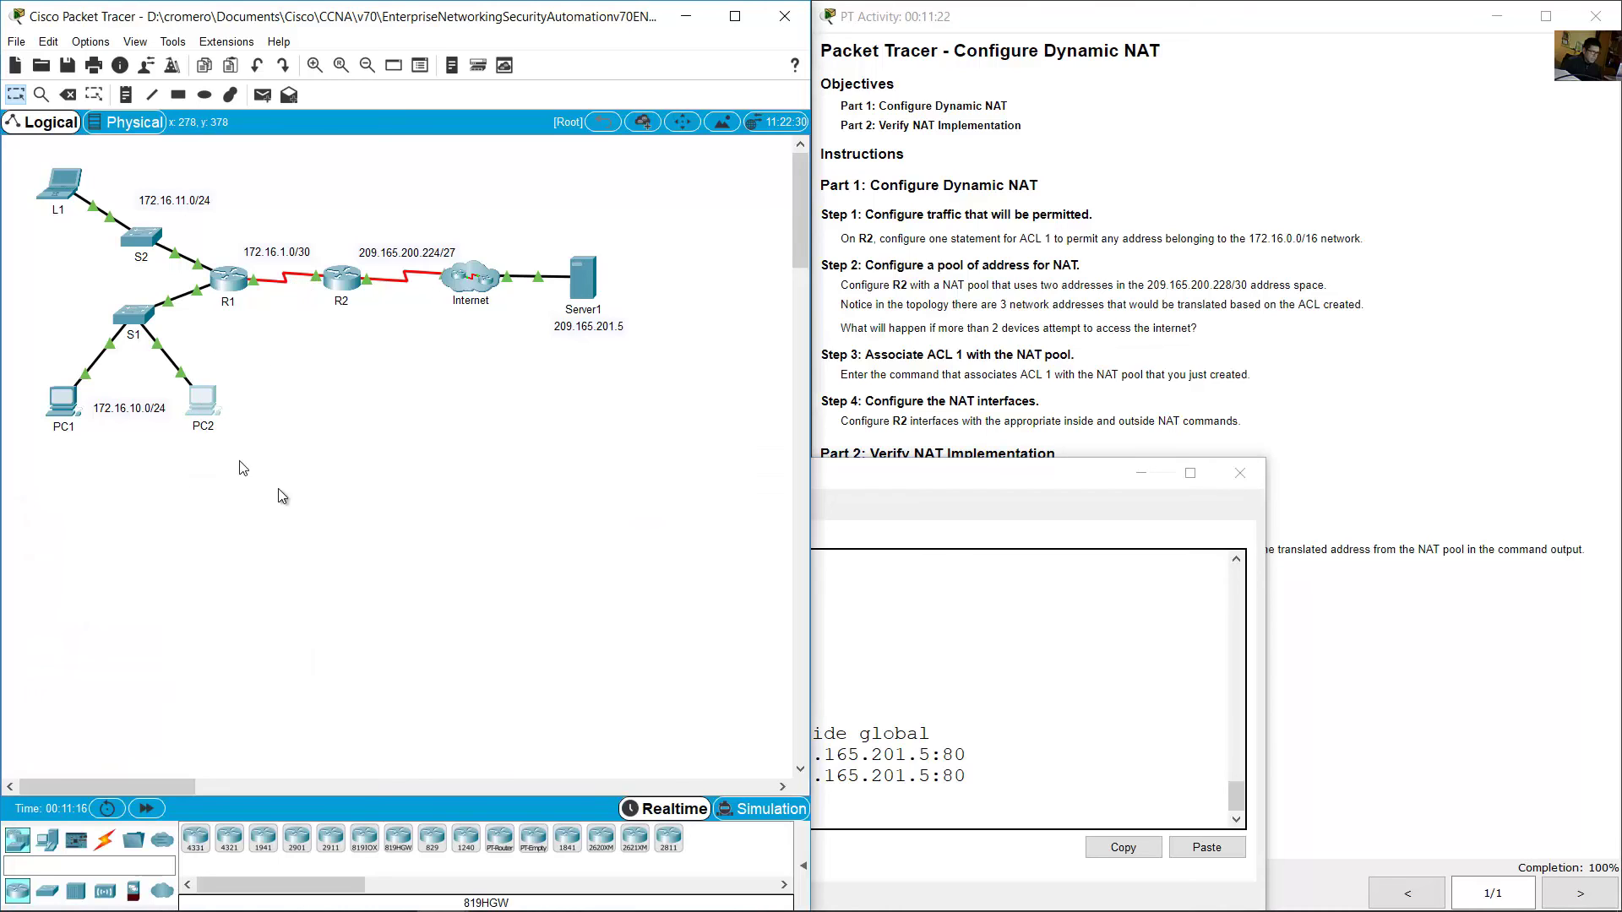
{"action": "left_click", "coordinate": [986, 726]}
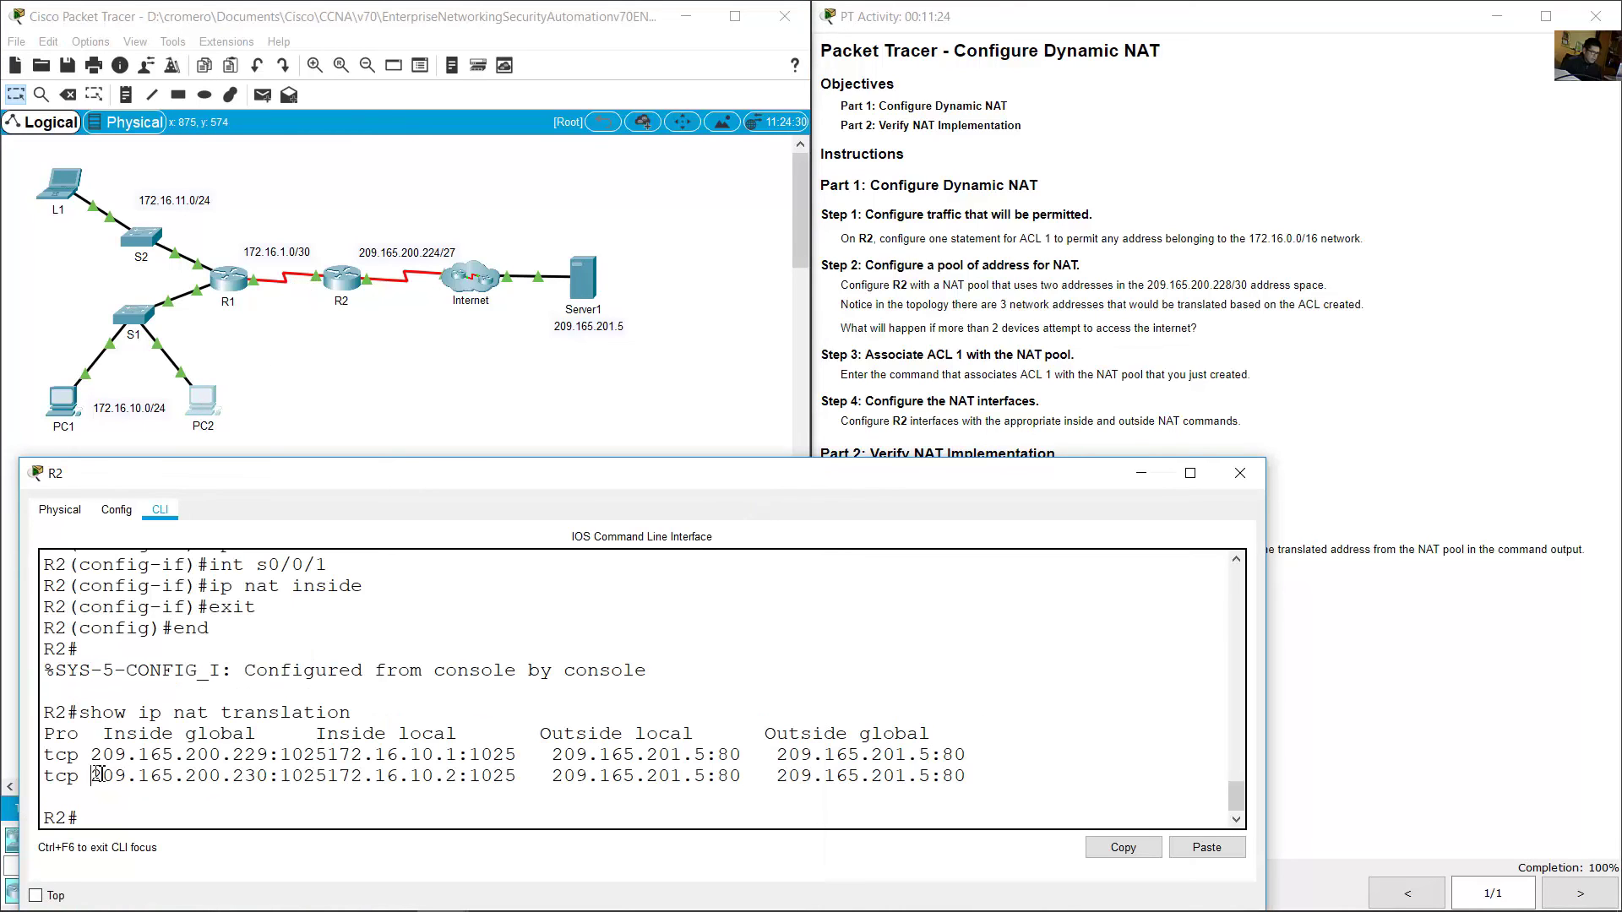
{"action": "left_click_drag", "start_coordinate": [122, 777], "coordinate": [271, 779]}
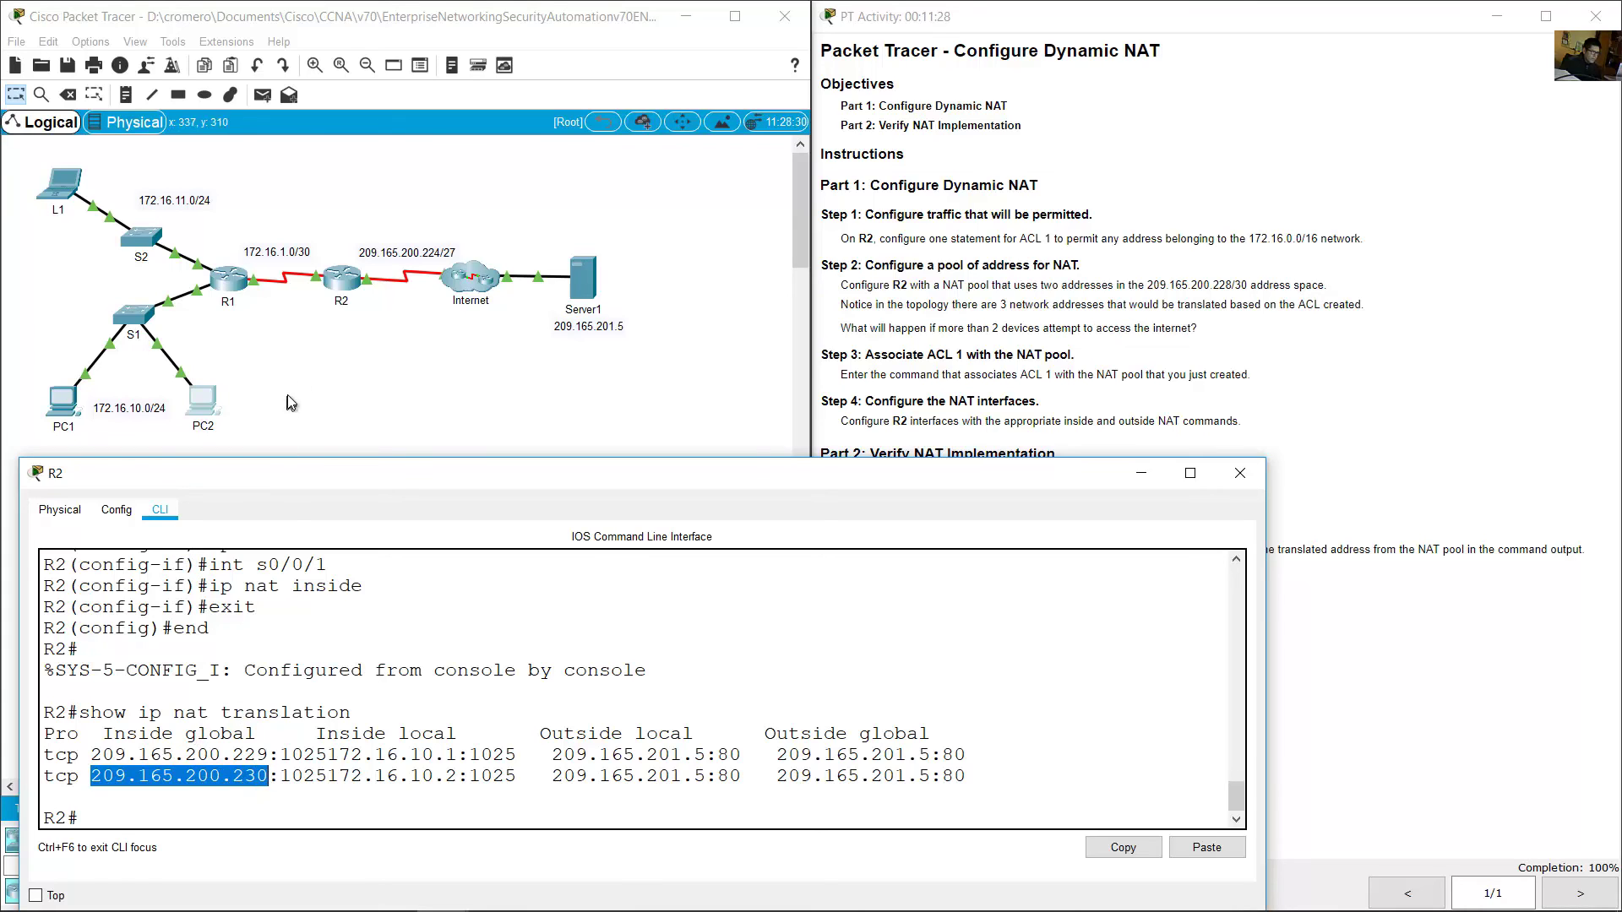
{"action": "left_click_drag", "start_coordinate": [299, 392], "coordinate": [897, 507]}
{"action": "left_click", "coordinate": [873, 724]}
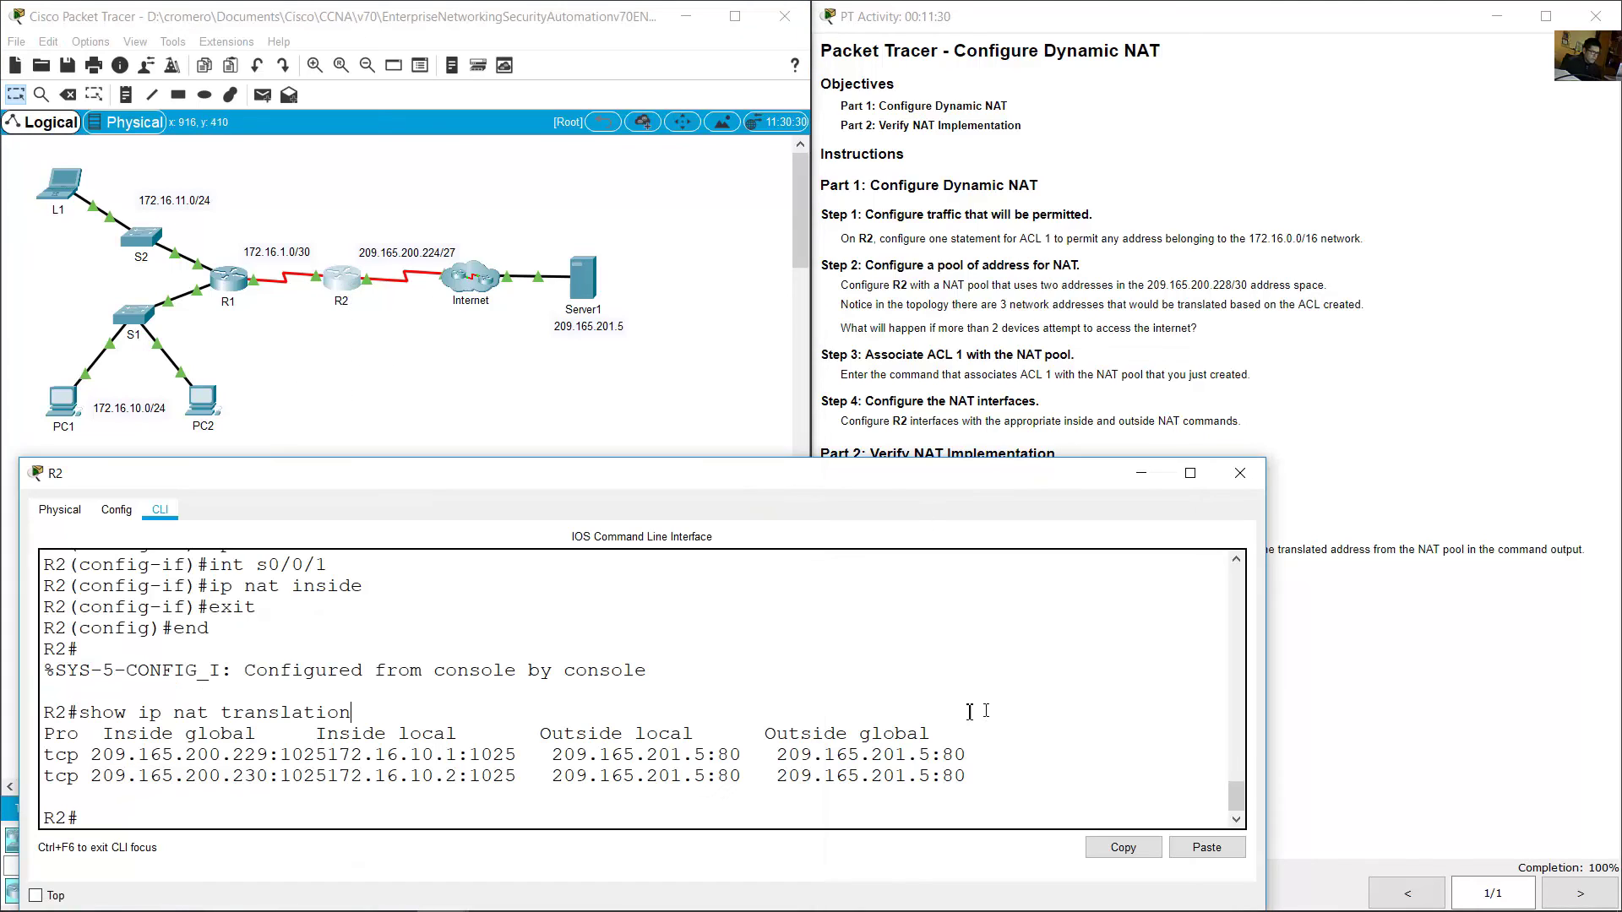
{"action": "left_click_drag", "start_coordinate": [555, 775], "coordinate": [968, 777]}
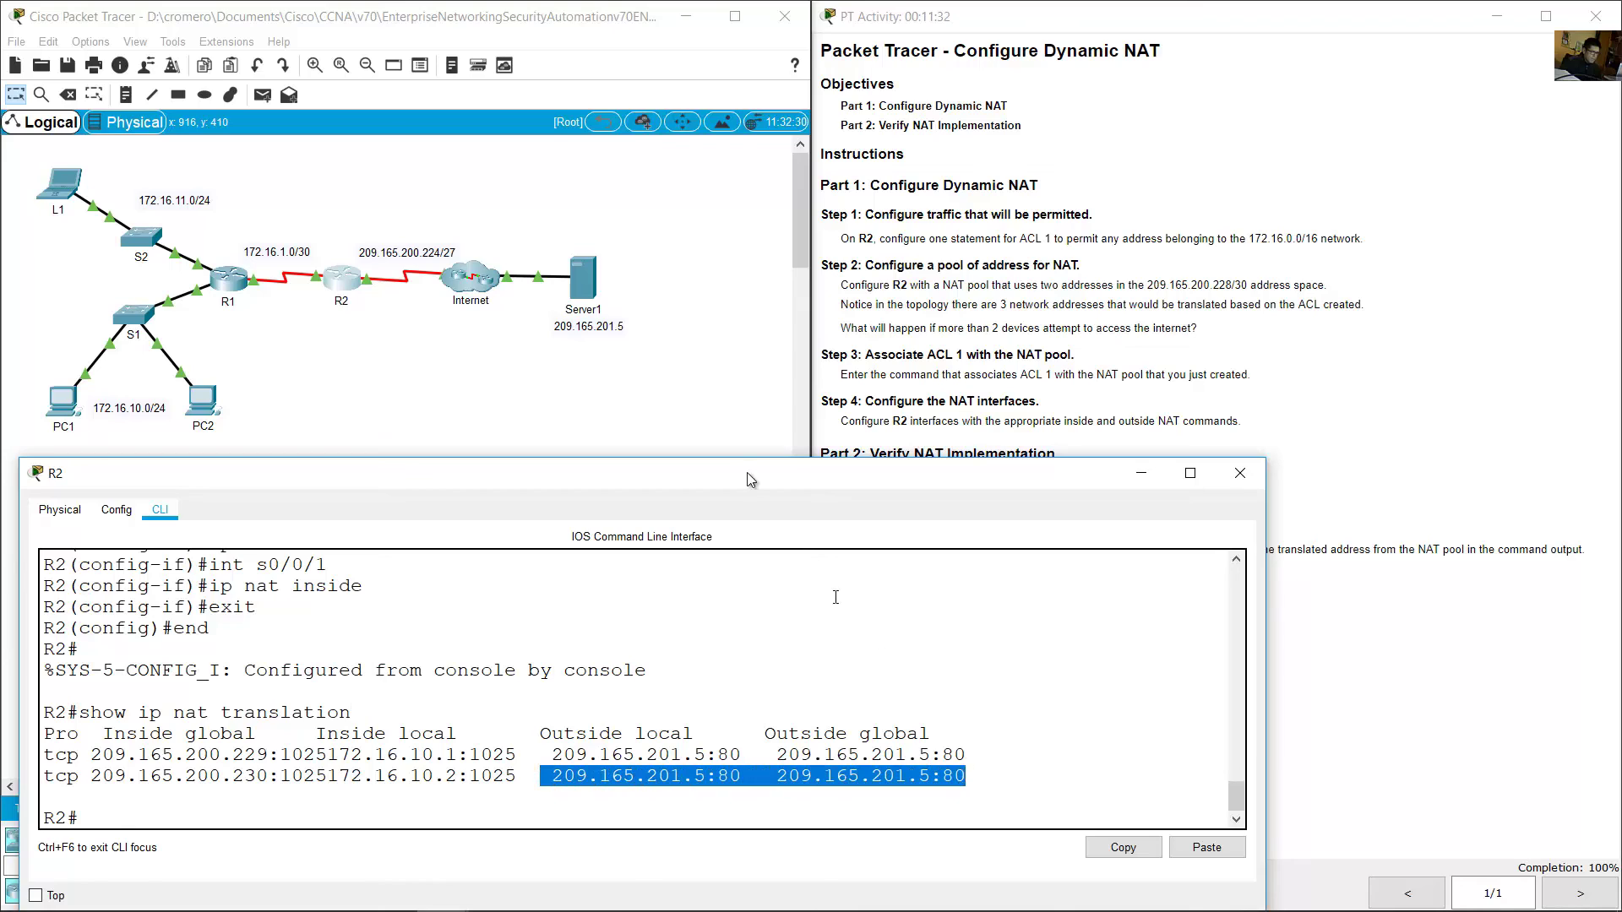
{"action": "left_click", "coordinate": [657, 342]}
{"action": "left_click", "coordinate": [1073, 344]}
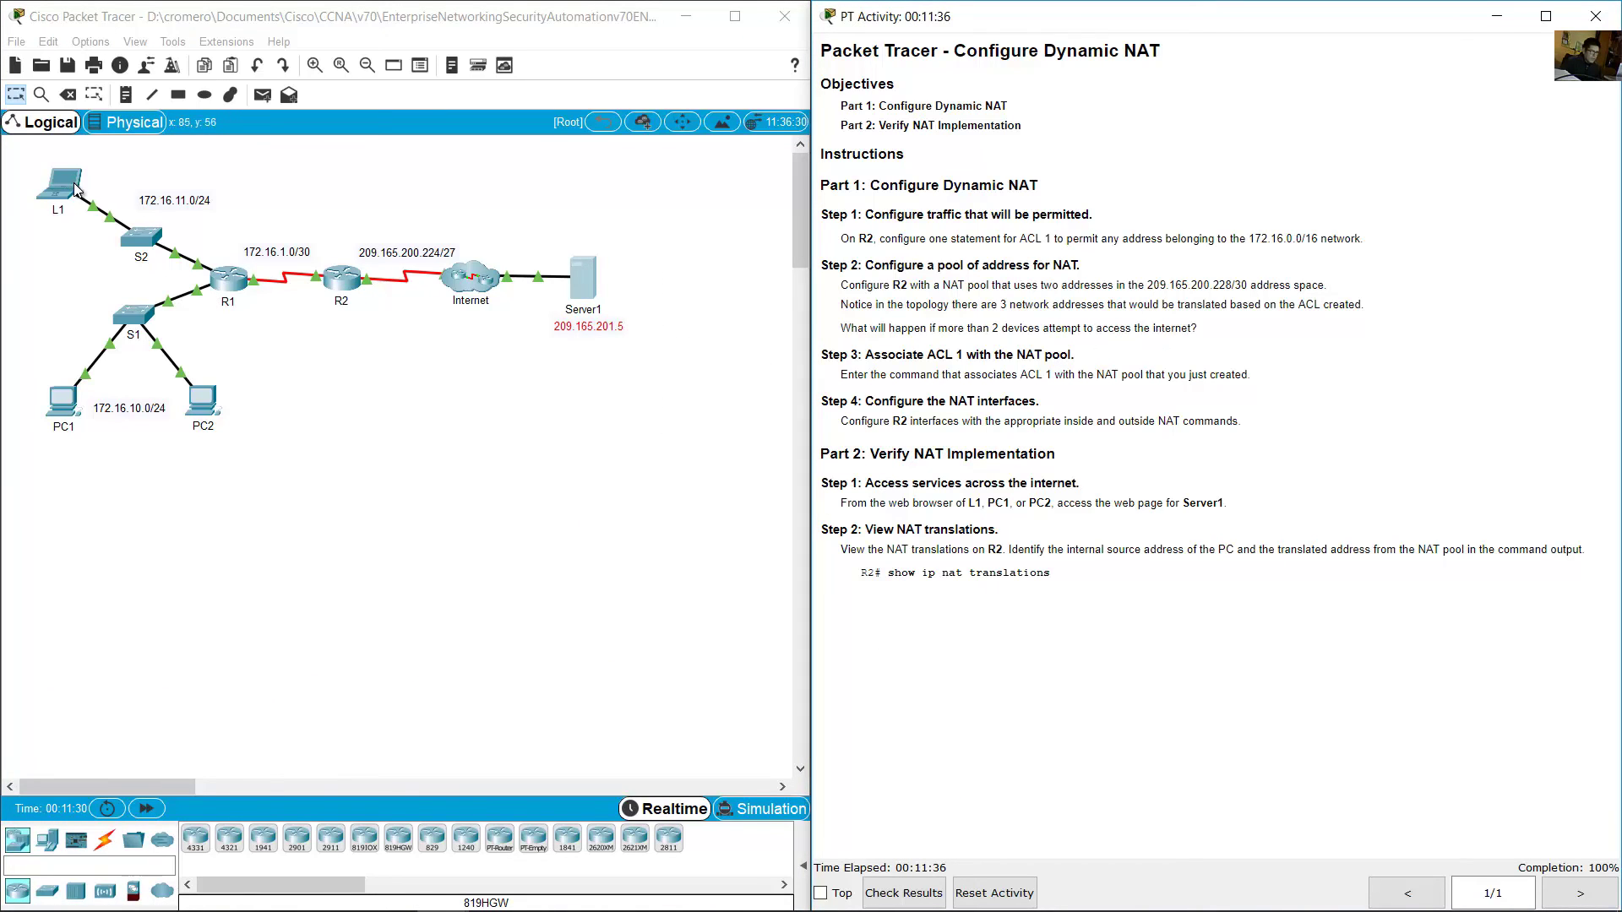
Step: Reopen R2's console and highlight the .229 and .230 addresses in the ip nat pool command
{"action": "left_click", "coordinate": [106, 164]}
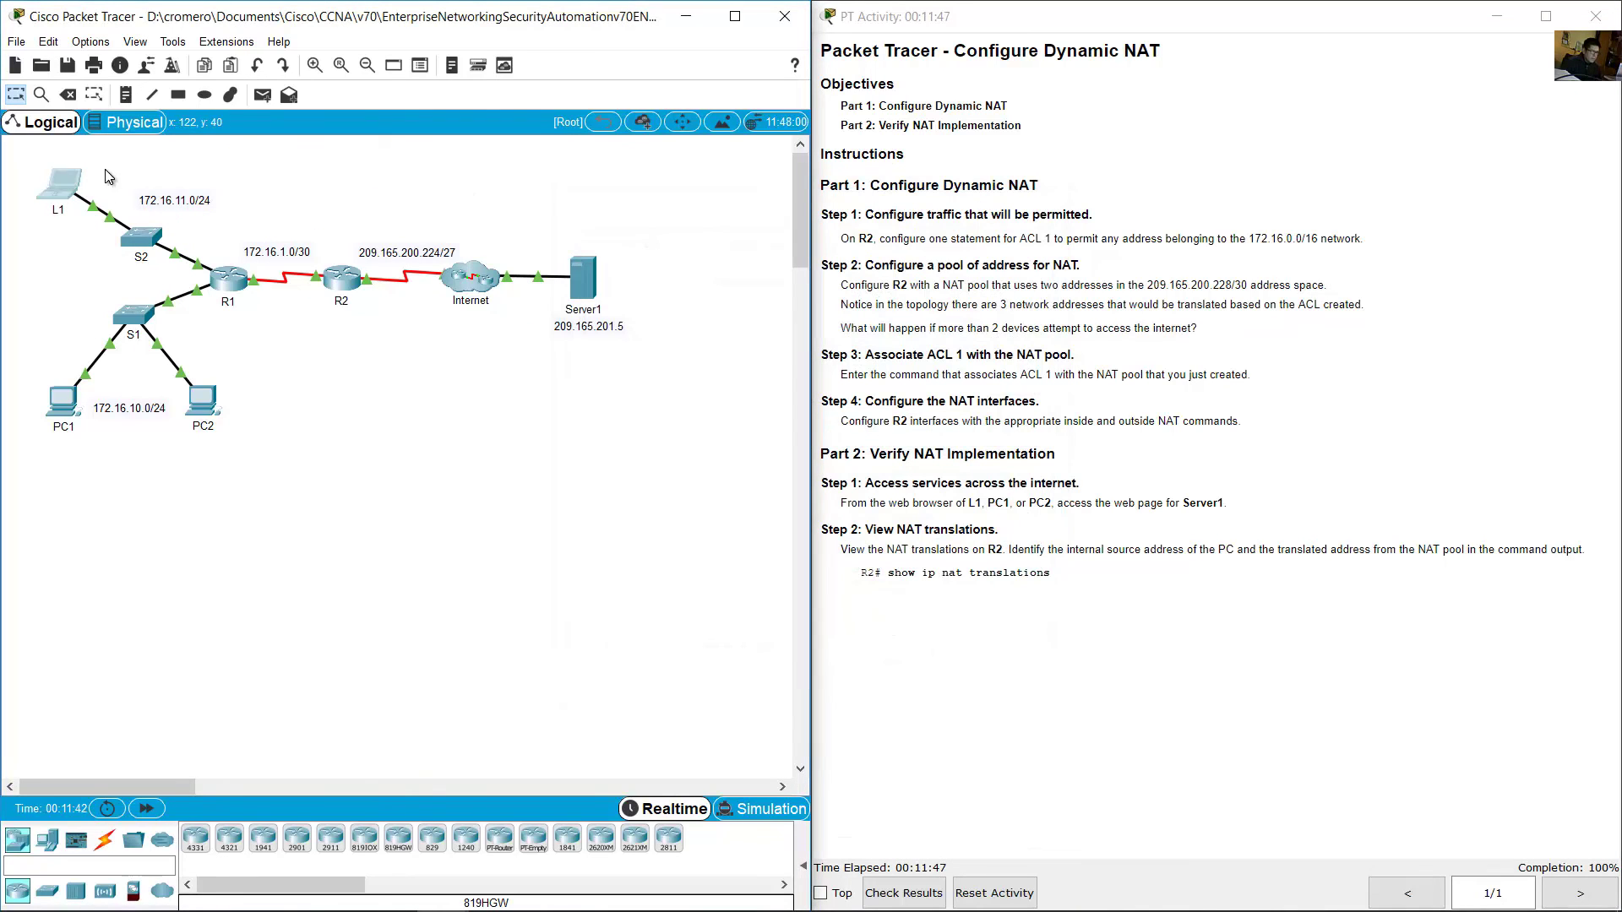
{"action": "left_click", "coordinate": [336, 285]}
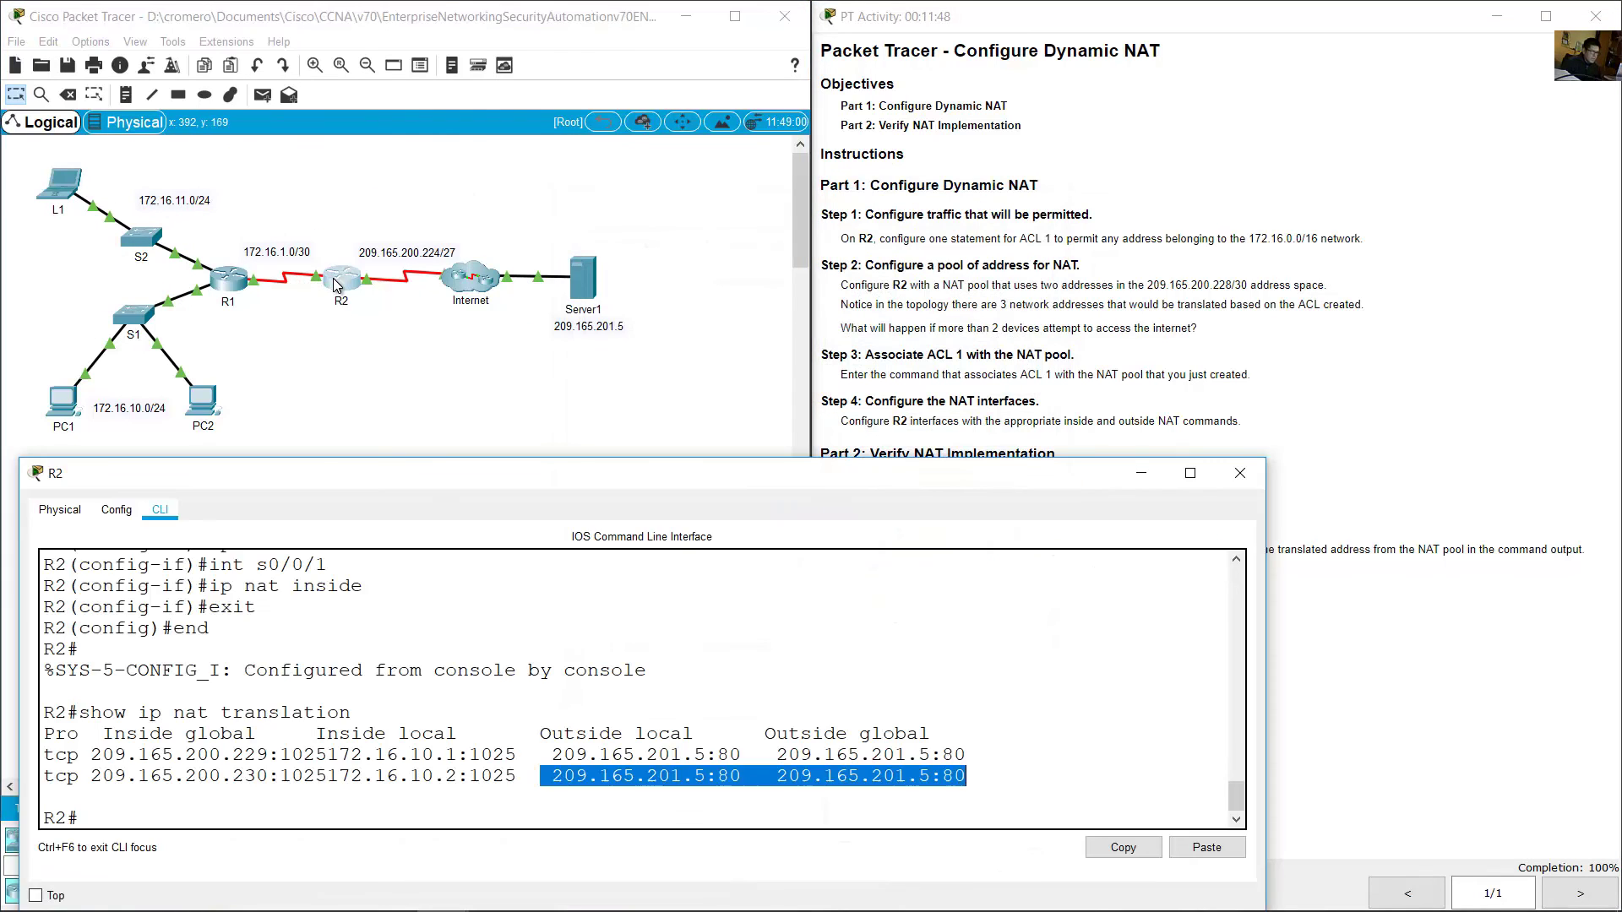
{"action": "left_click", "coordinate": [555, 737]}
{"action": "scroll", "coordinate": [562, 738], "scroll_direction": "up", "scroll_amount": 3}
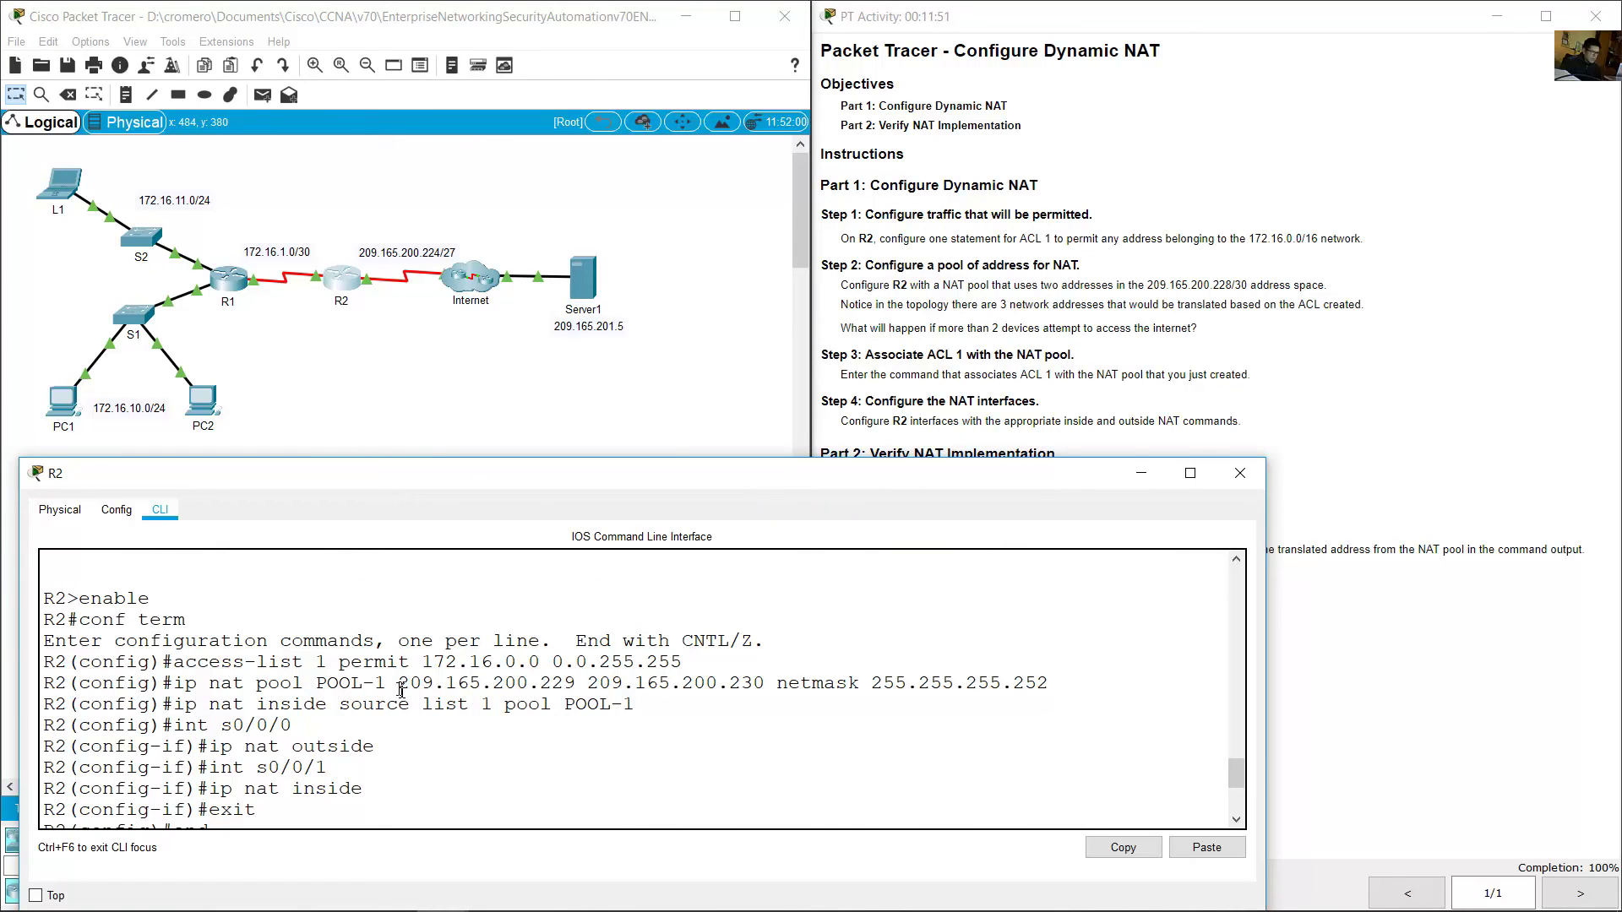
{"action": "left_click_drag", "start_coordinate": [403, 686], "coordinate": [766, 684]}
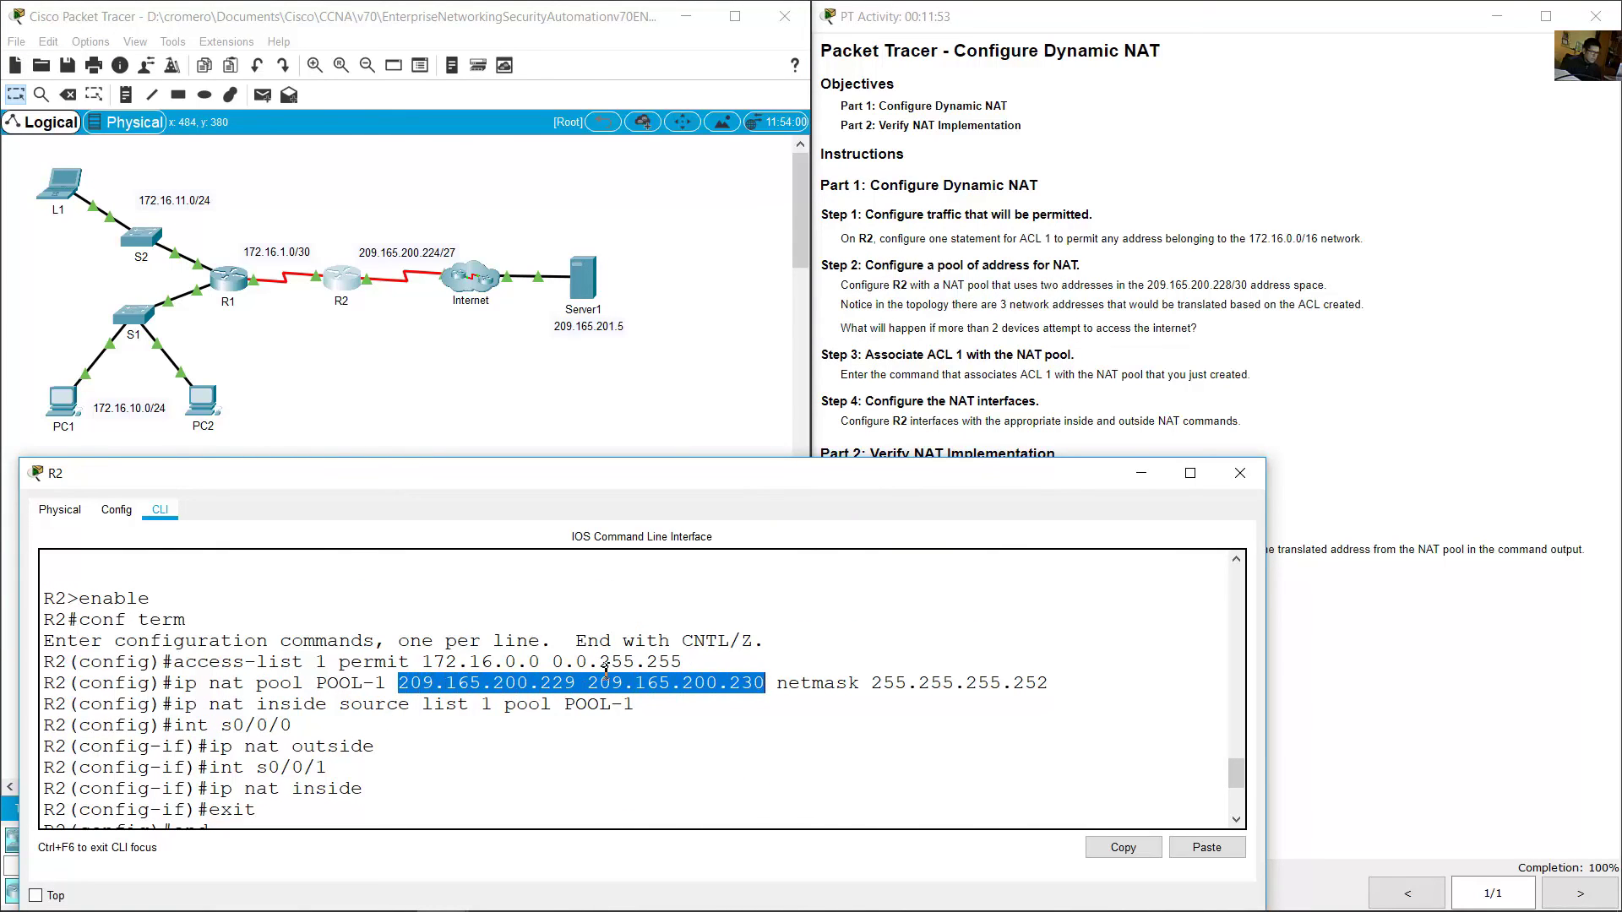
{"action": "left_click_drag", "start_coordinate": [541, 683], "coordinate": [576, 682]}
{"action": "left_click_drag", "start_coordinate": [731, 684], "coordinate": [765, 684]}
Step: Compare the pool addresses with both translation rows, beside the instructions showing 100% completion
{"action": "scroll", "coordinate": [619, 740], "scroll_direction": "down", "scroll_amount": 3}
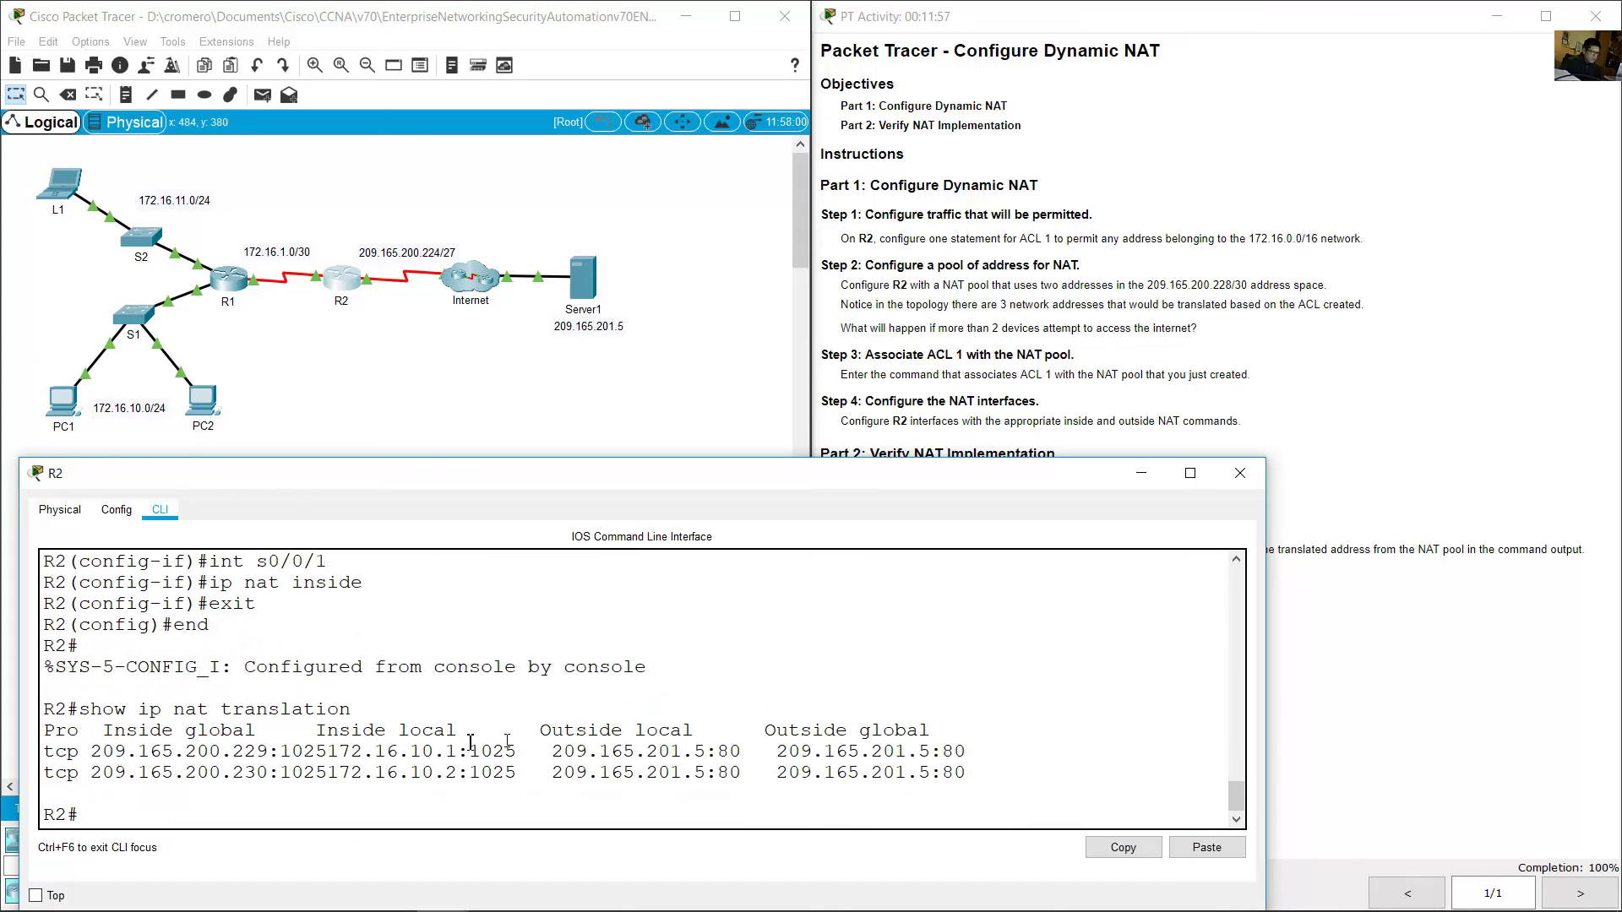
{"action": "left_click_drag", "start_coordinate": [234, 754], "coordinate": [482, 752]}
{"action": "left_click_drag", "start_coordinate": [233, 773], "coordinate": [474, 771]}
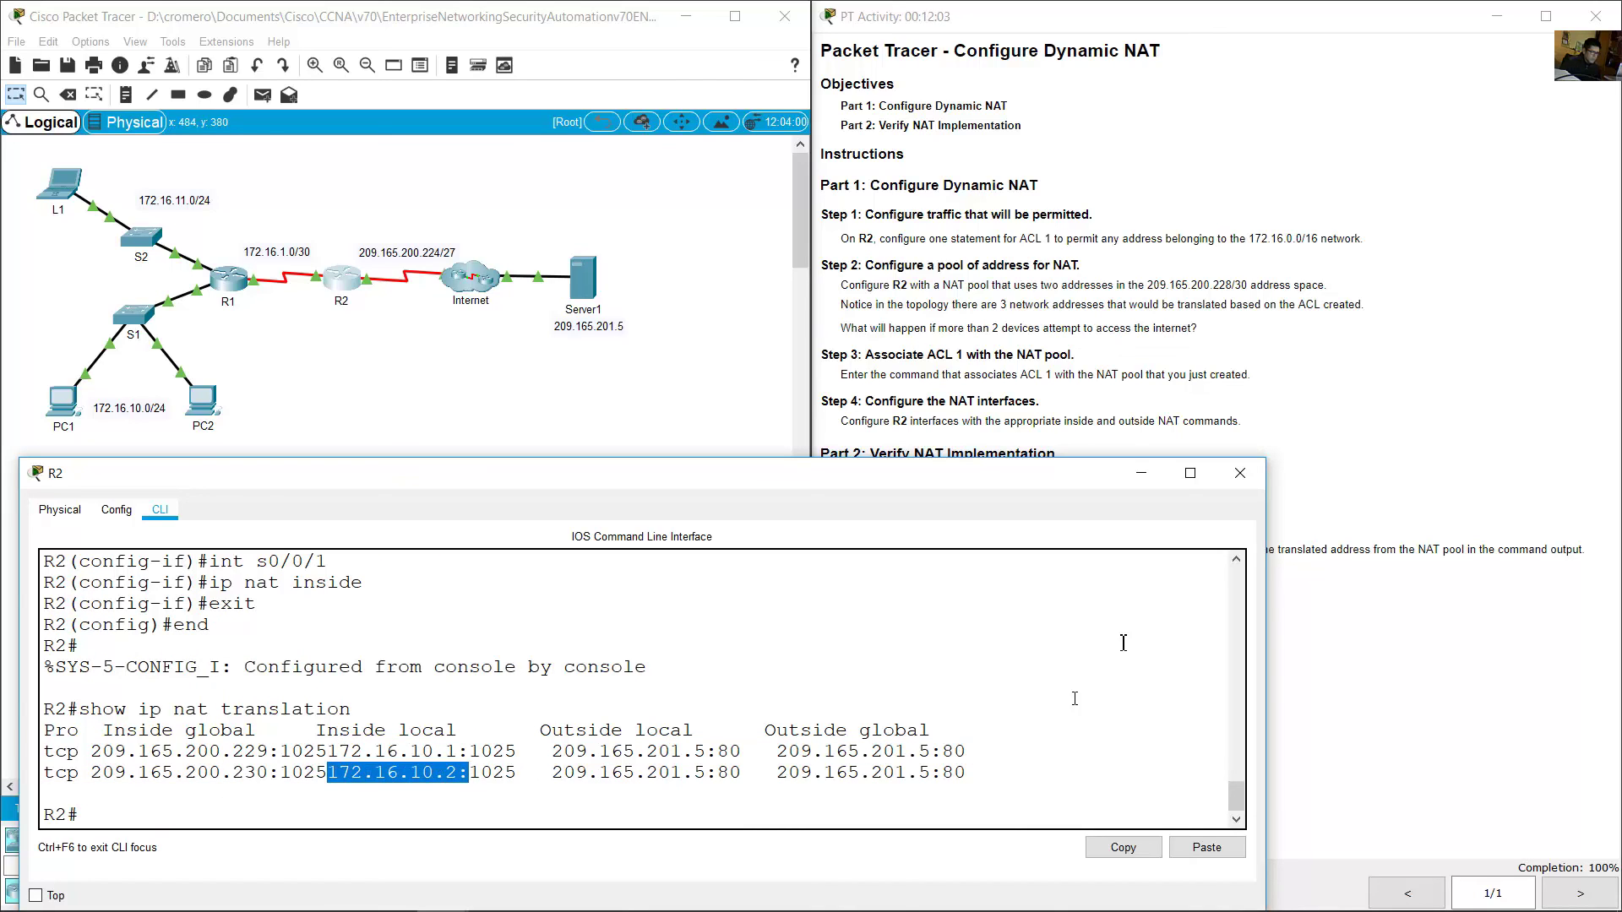
{"action": "left_click", "coordinate": [1316, 619]}
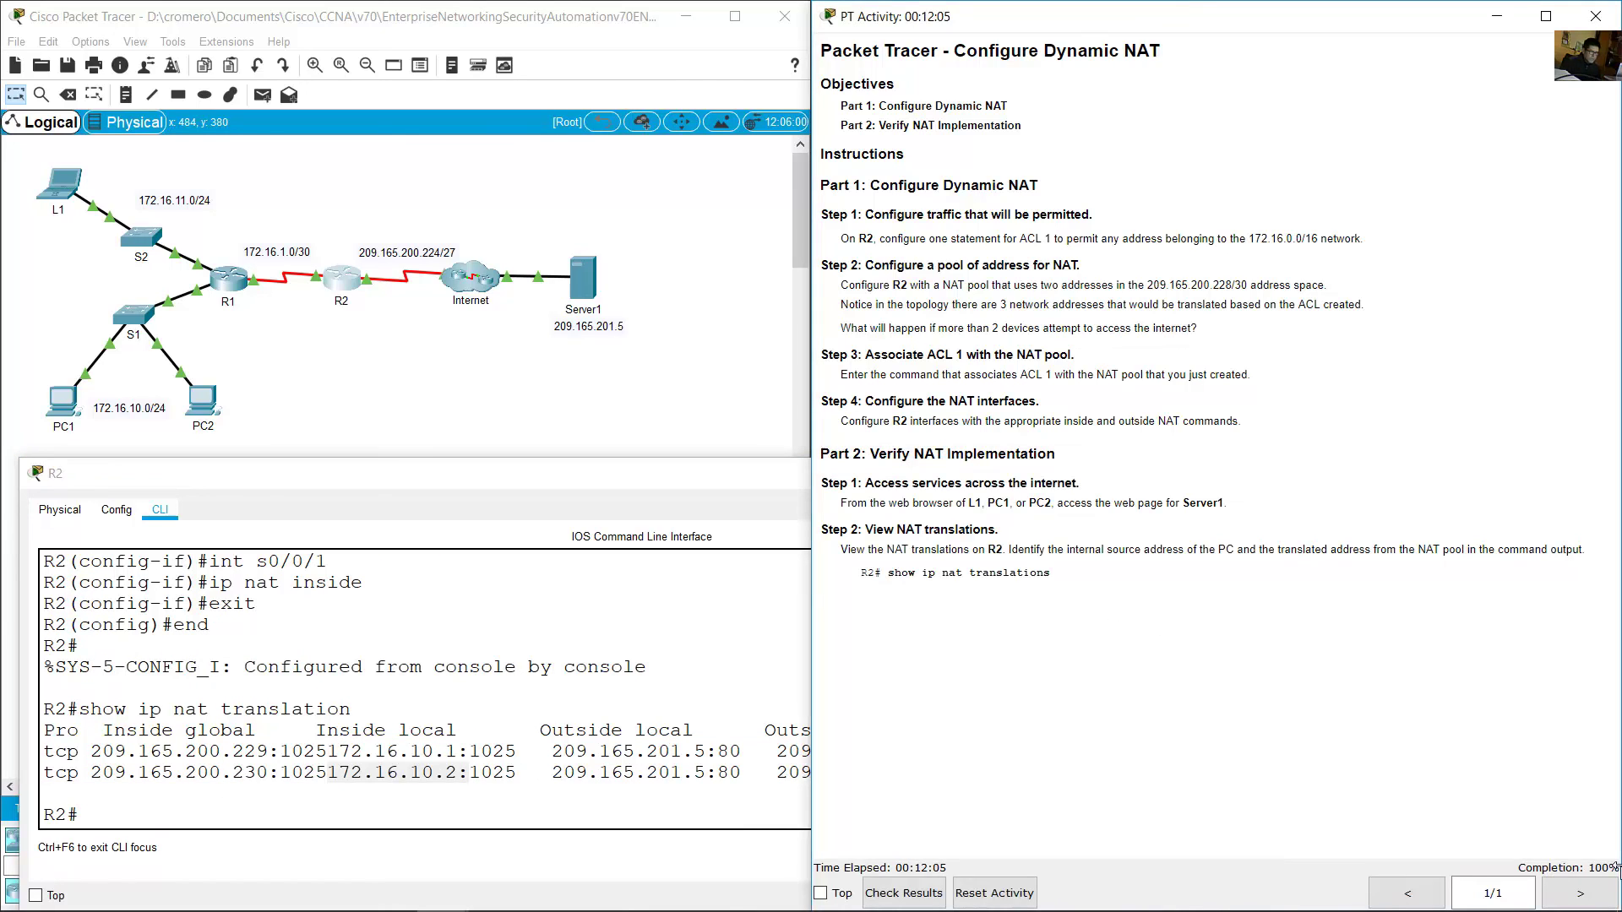